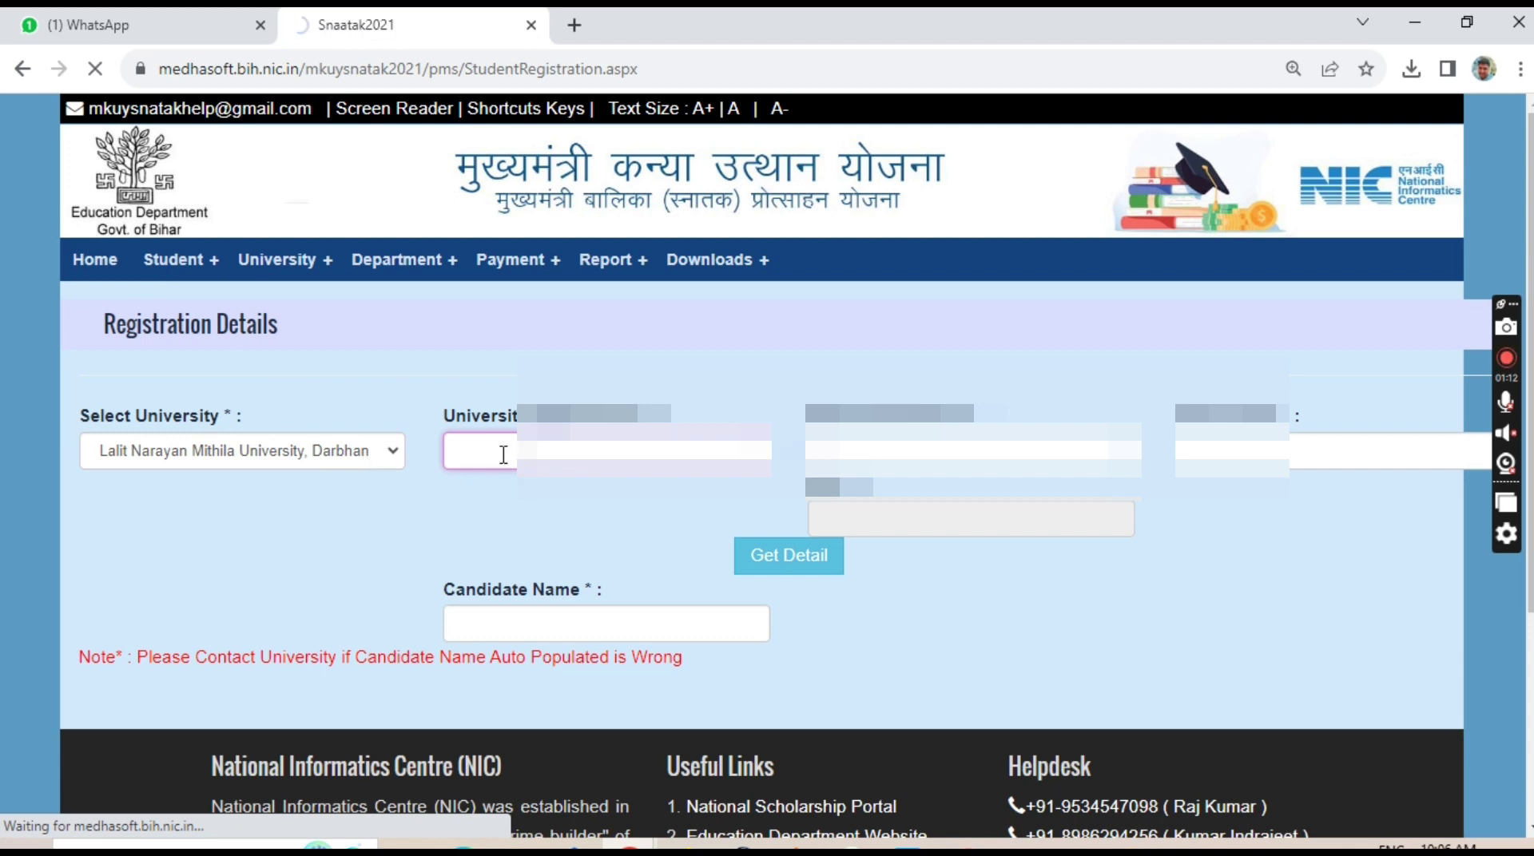
# Enter the student's enrolment and marksheet numbers, and accept the suggested father's name.
pyautogui.click(503, 455)
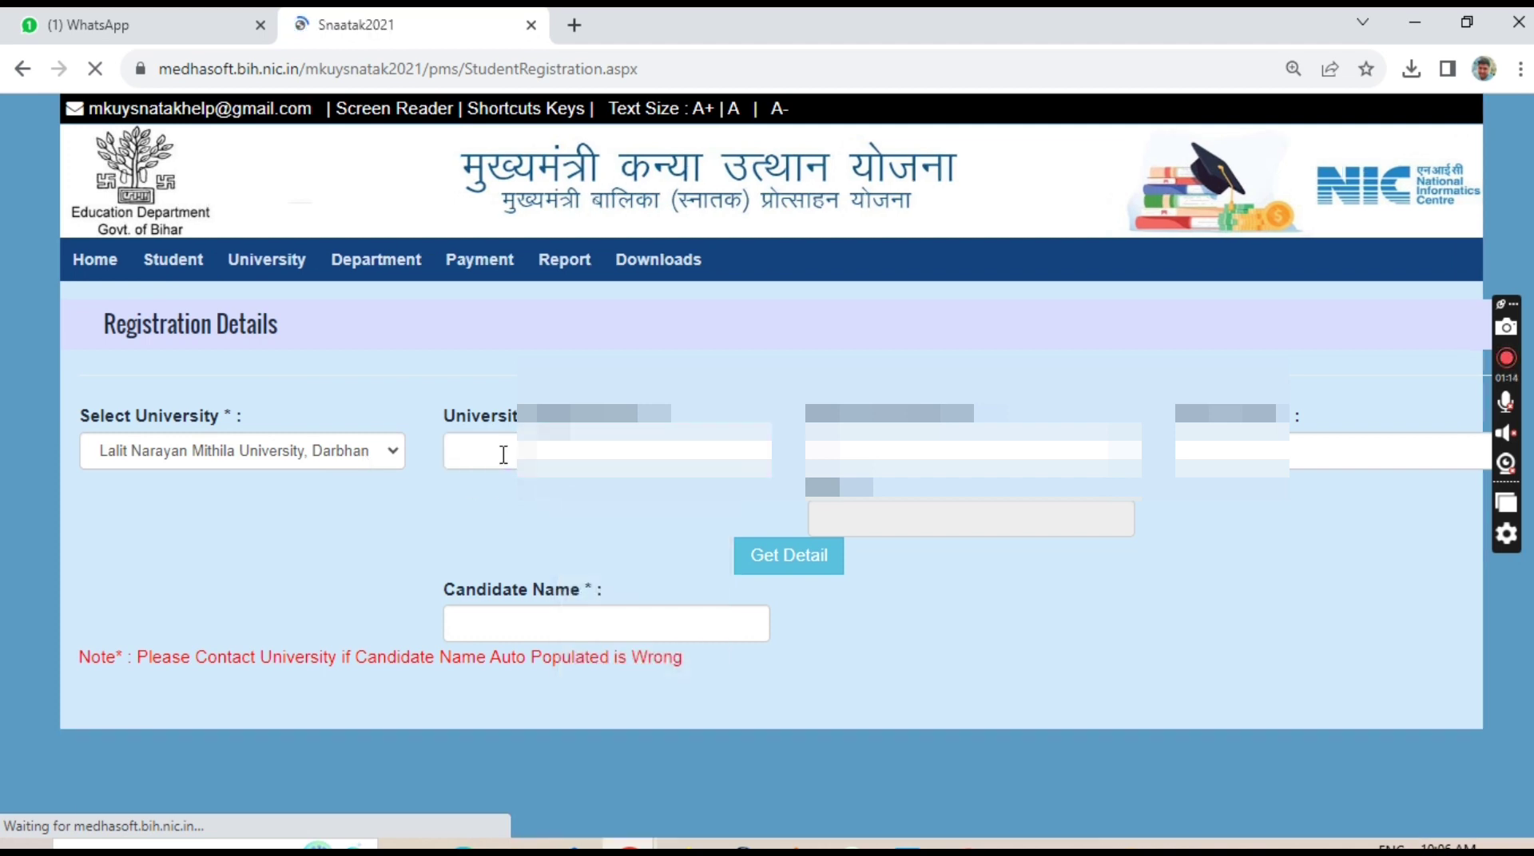
pyautogui.click(501, 455)
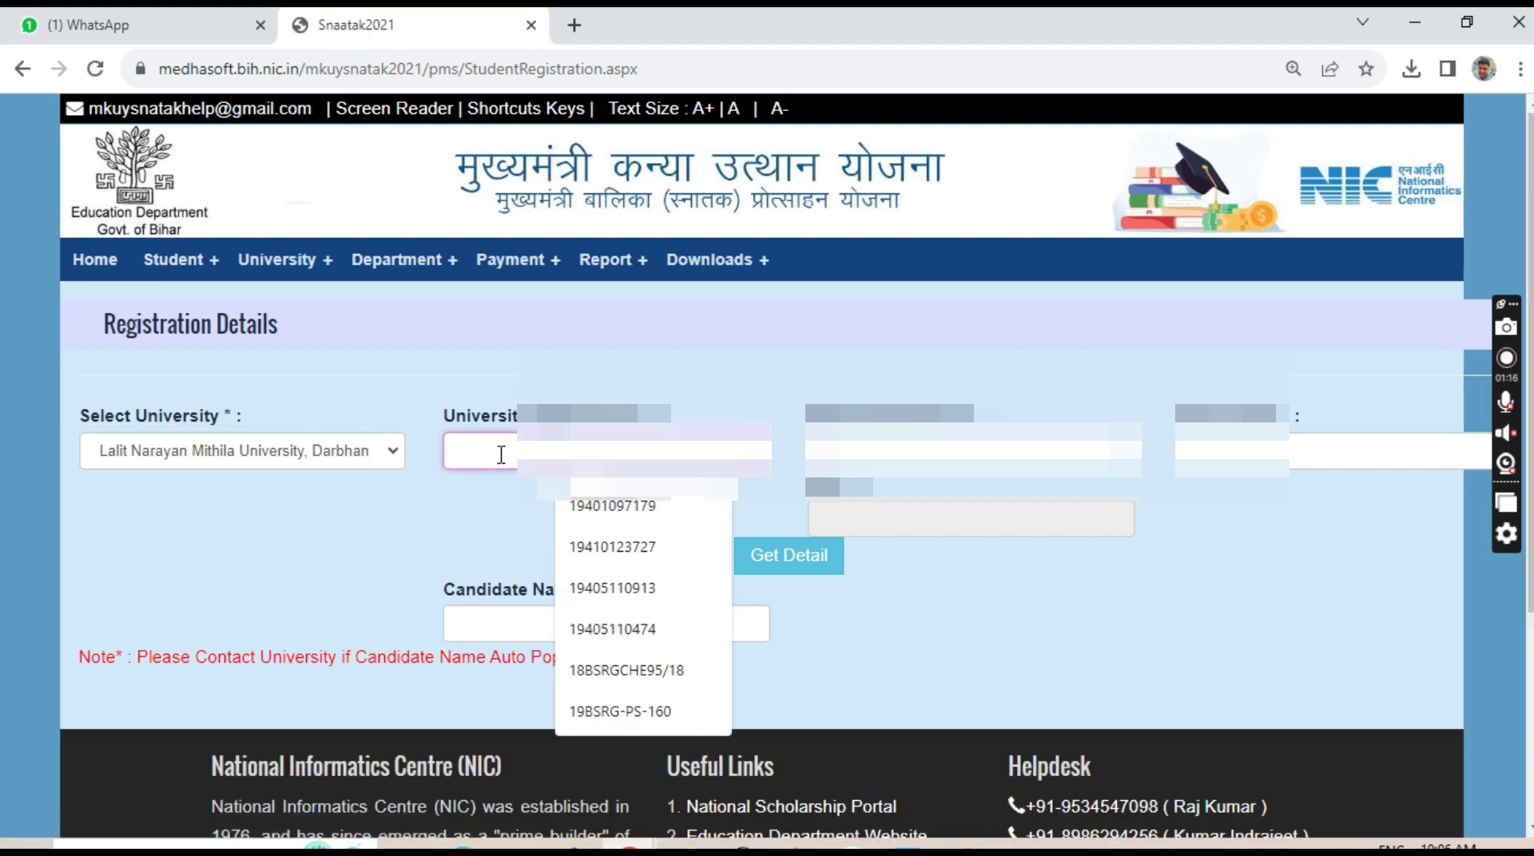
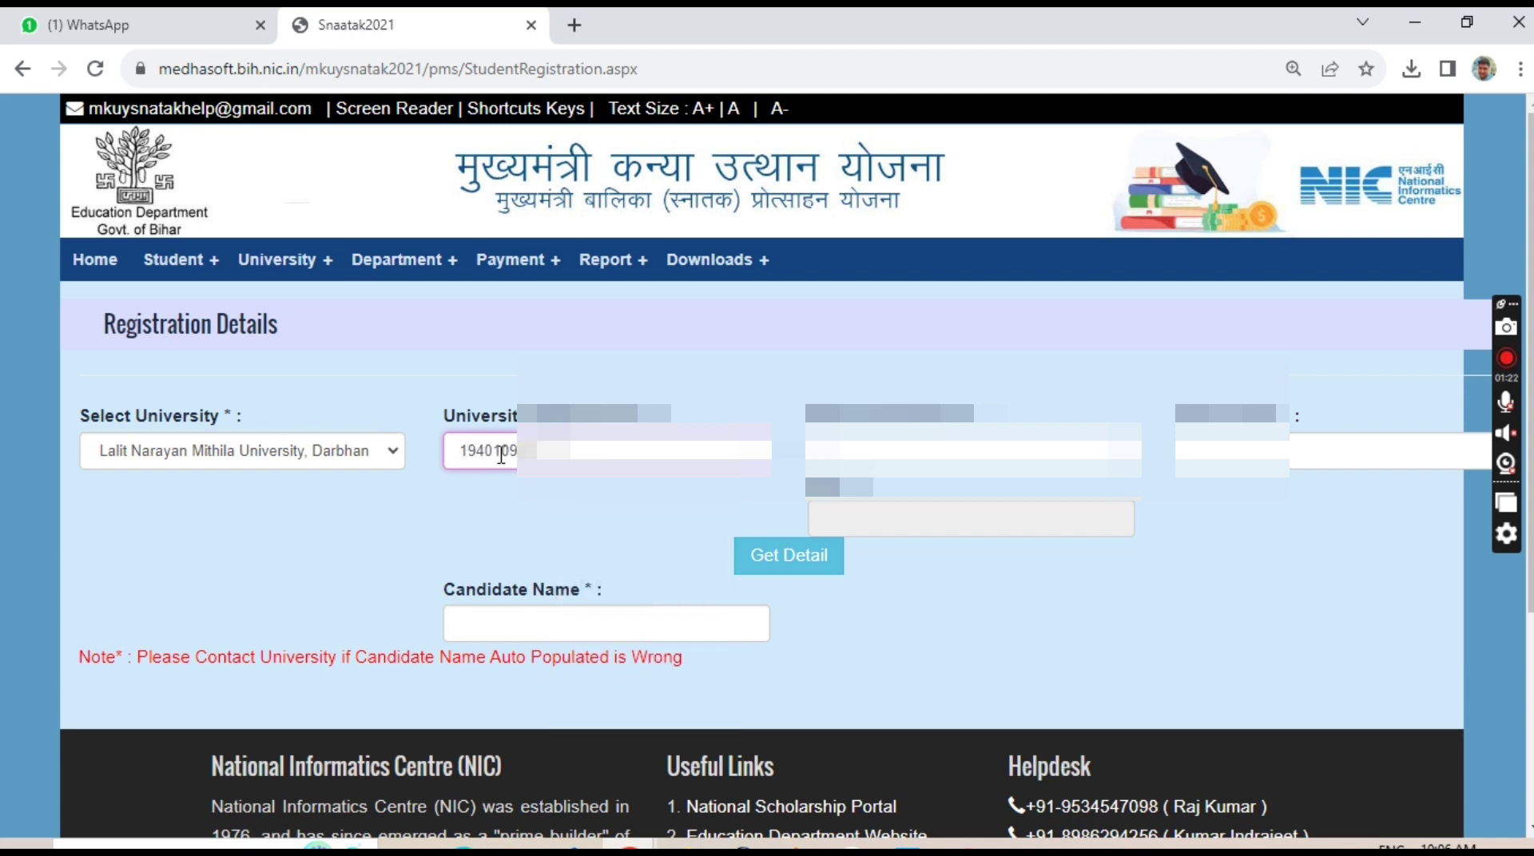
pyautogui.click(501, 454)
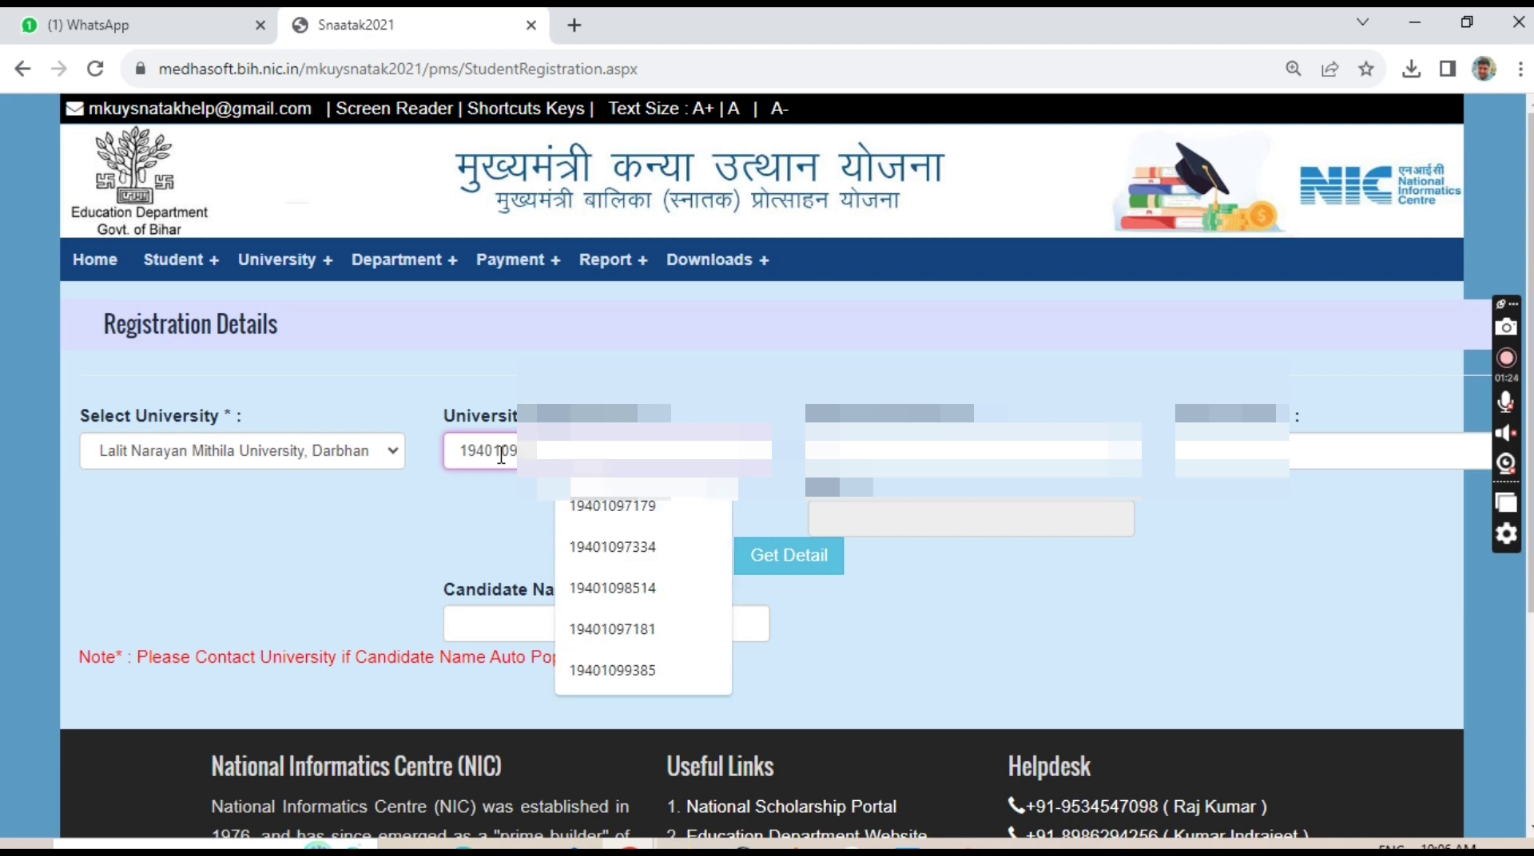
pyautogui.click(893, 450)
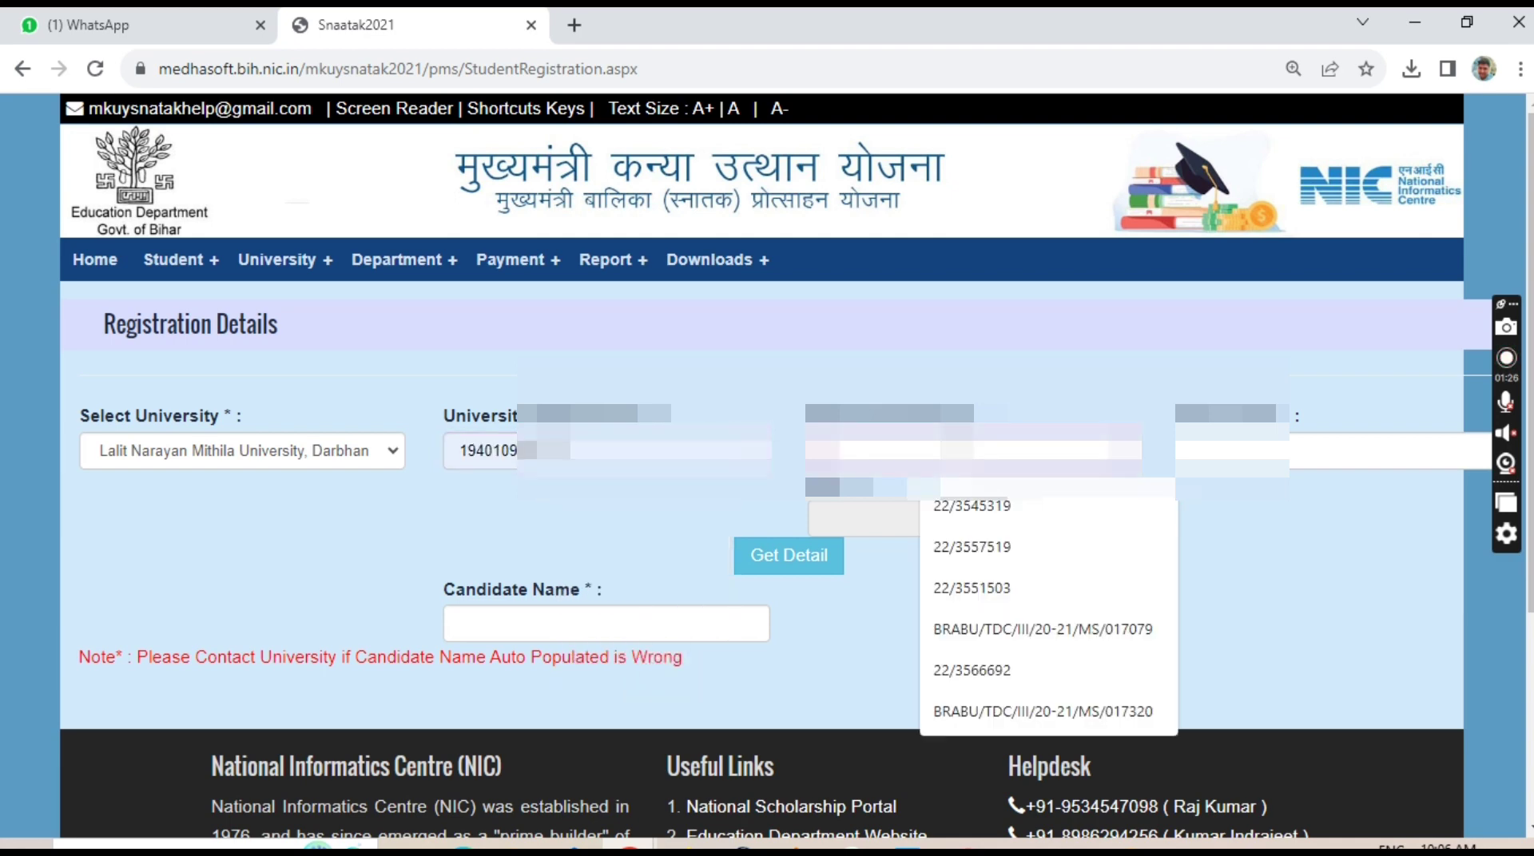
pyautogui.write('2')
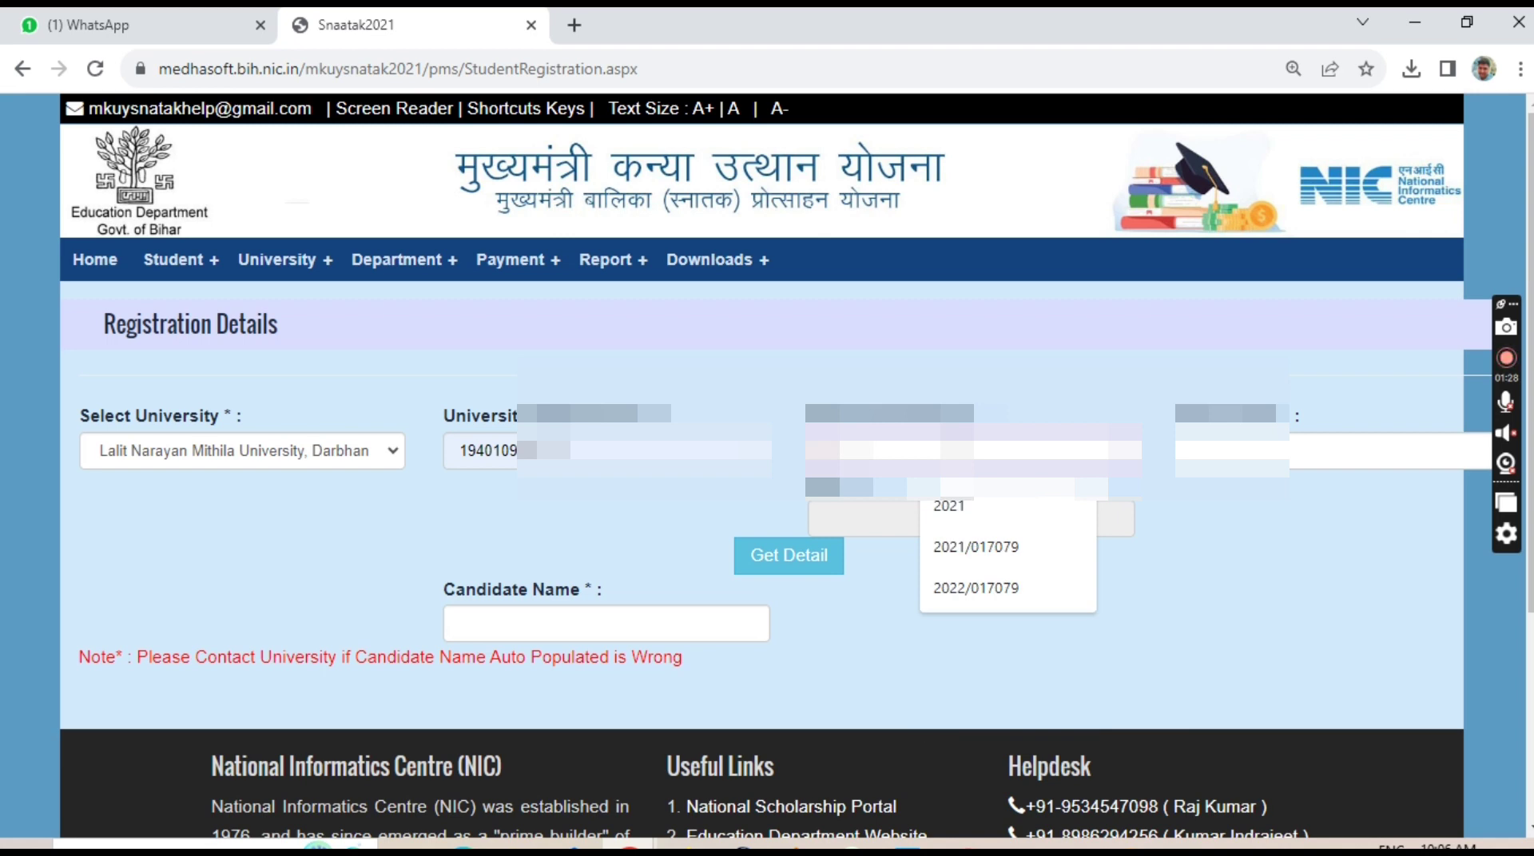
pyautogui.write('2/354')
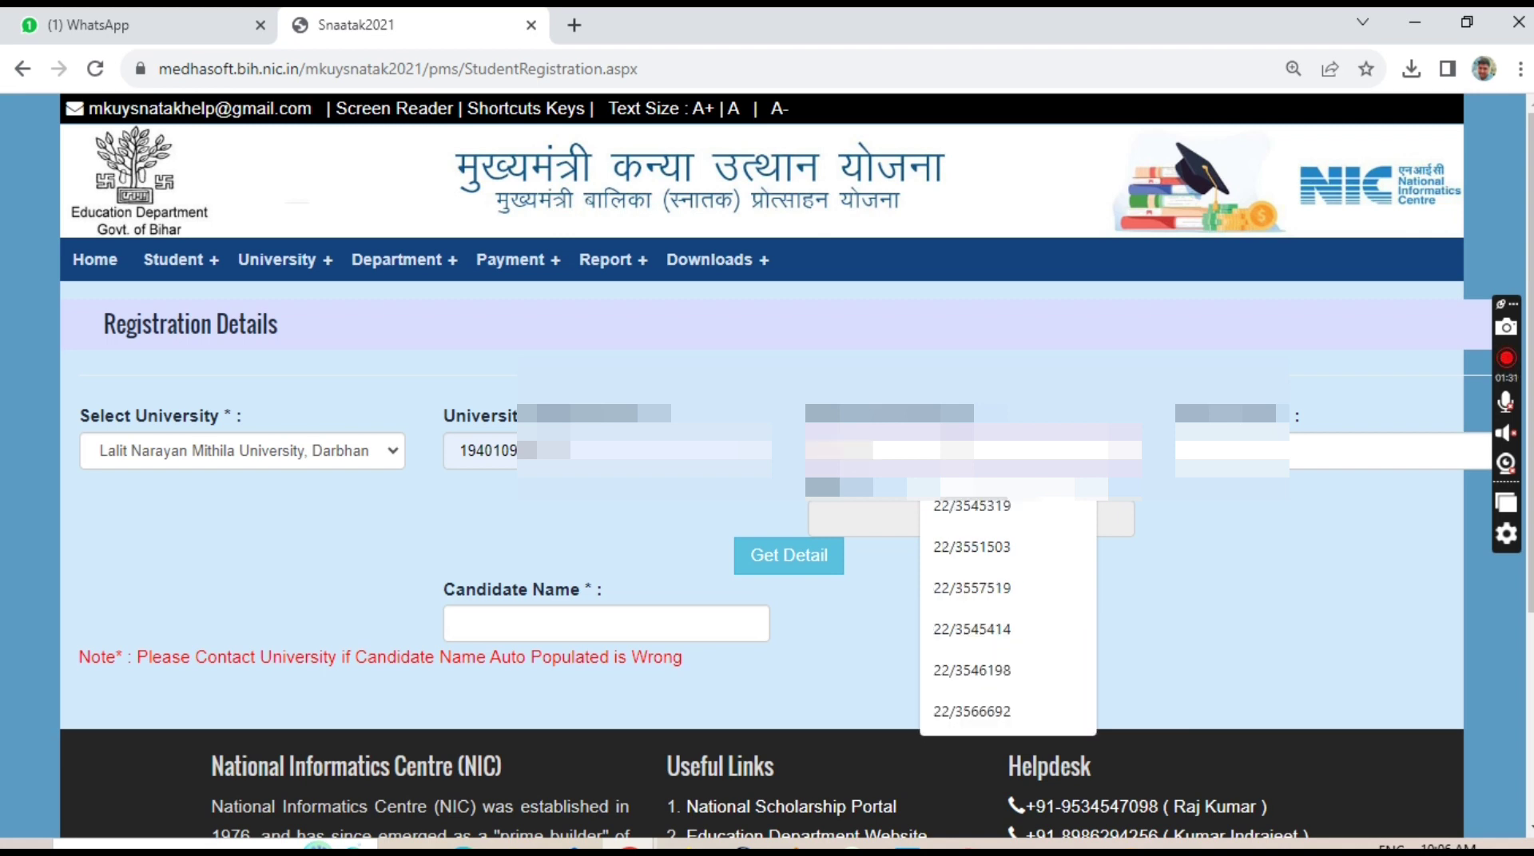
pyautogui.press('BackSpace')
pyautogui.write('4531')
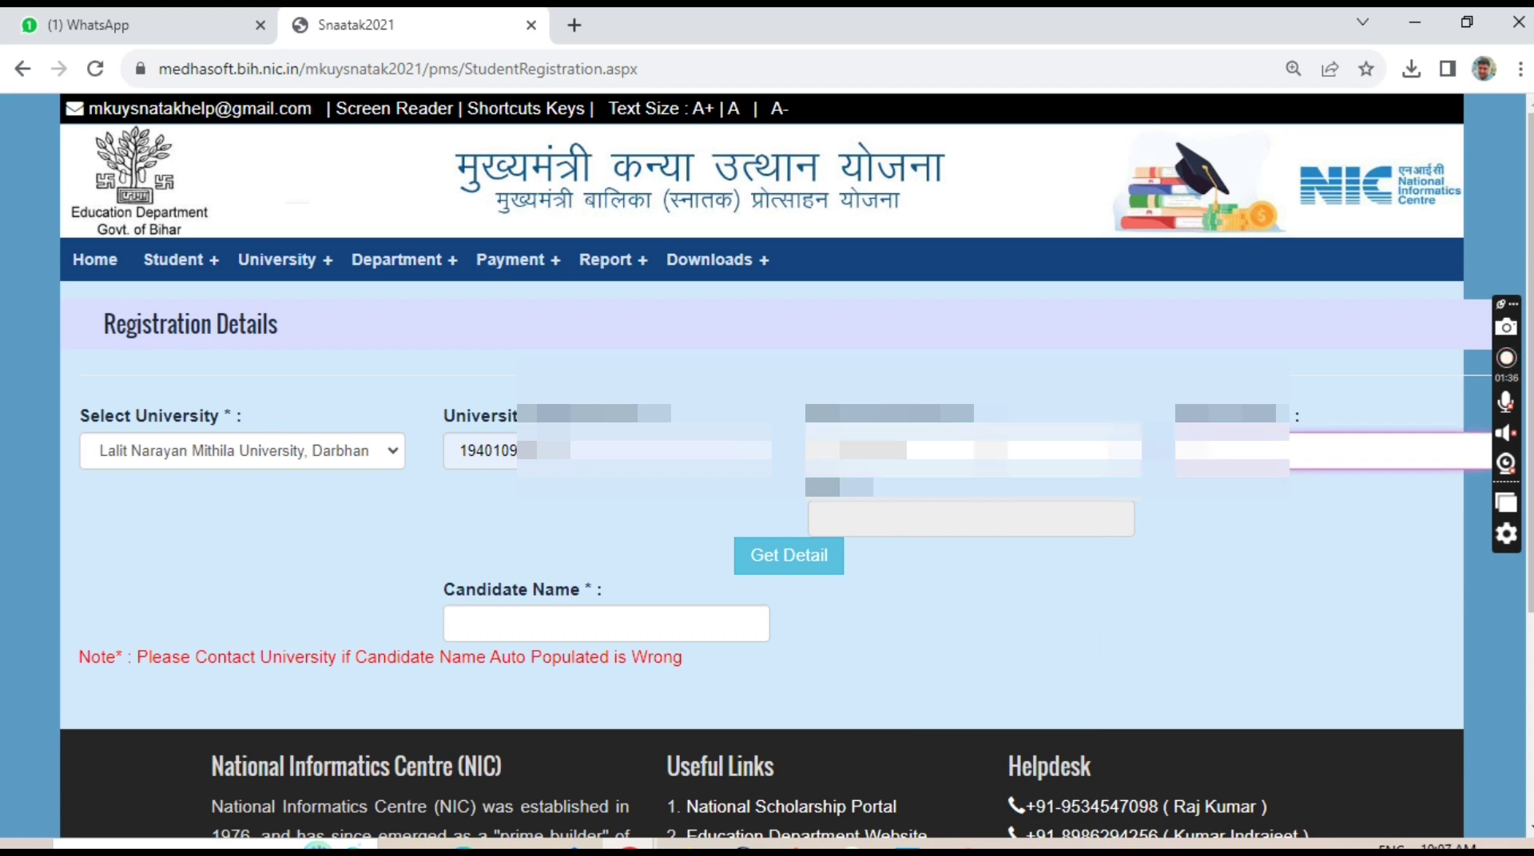
pyautogui.click(1358, 451)
pyautogui.write('R')
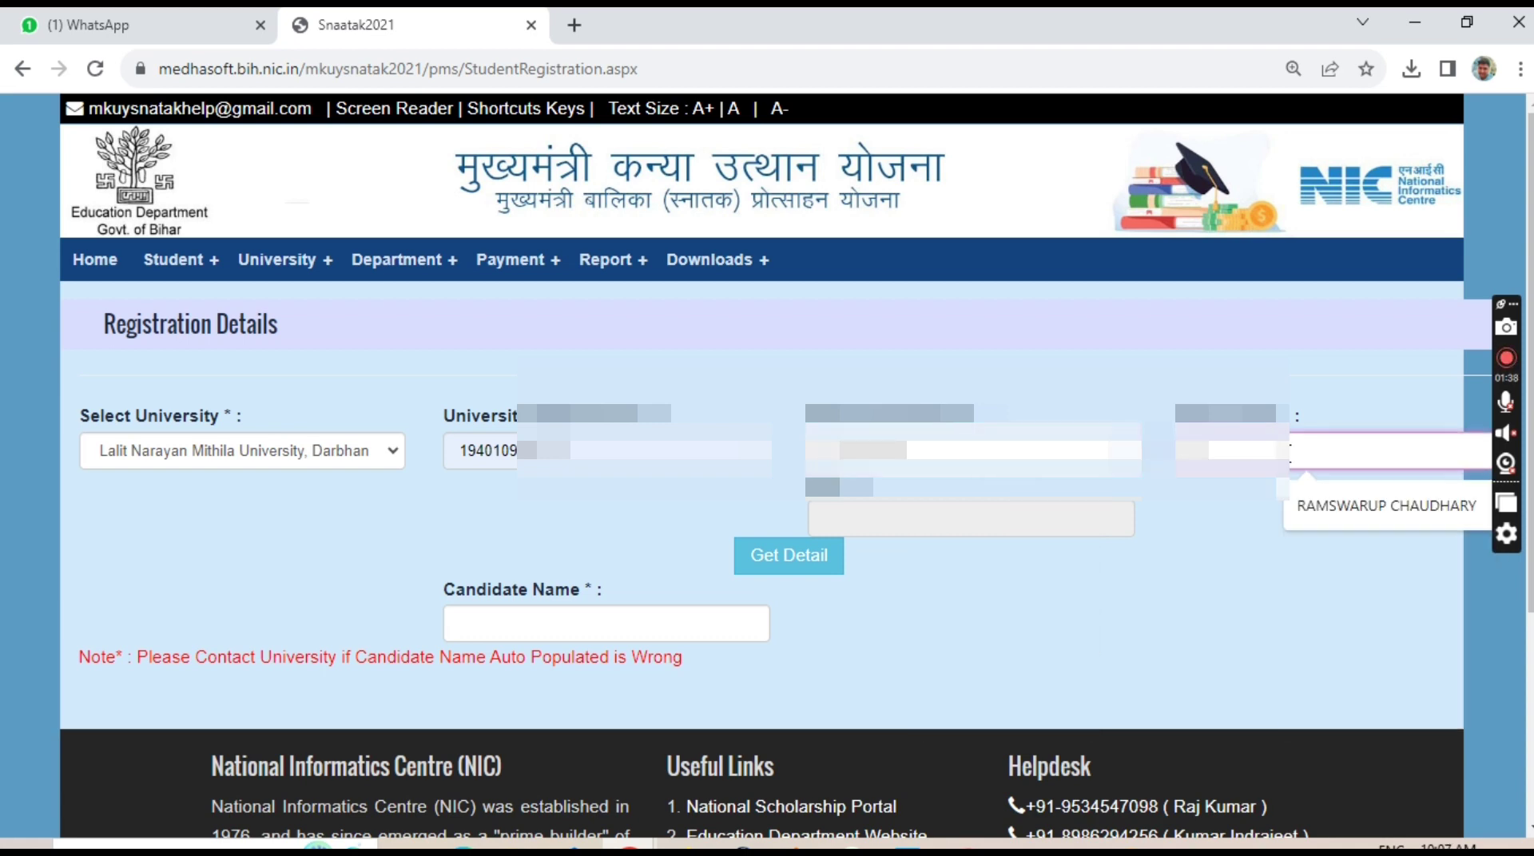
pyautogui.press('Down')
pyautogui.press('Return')
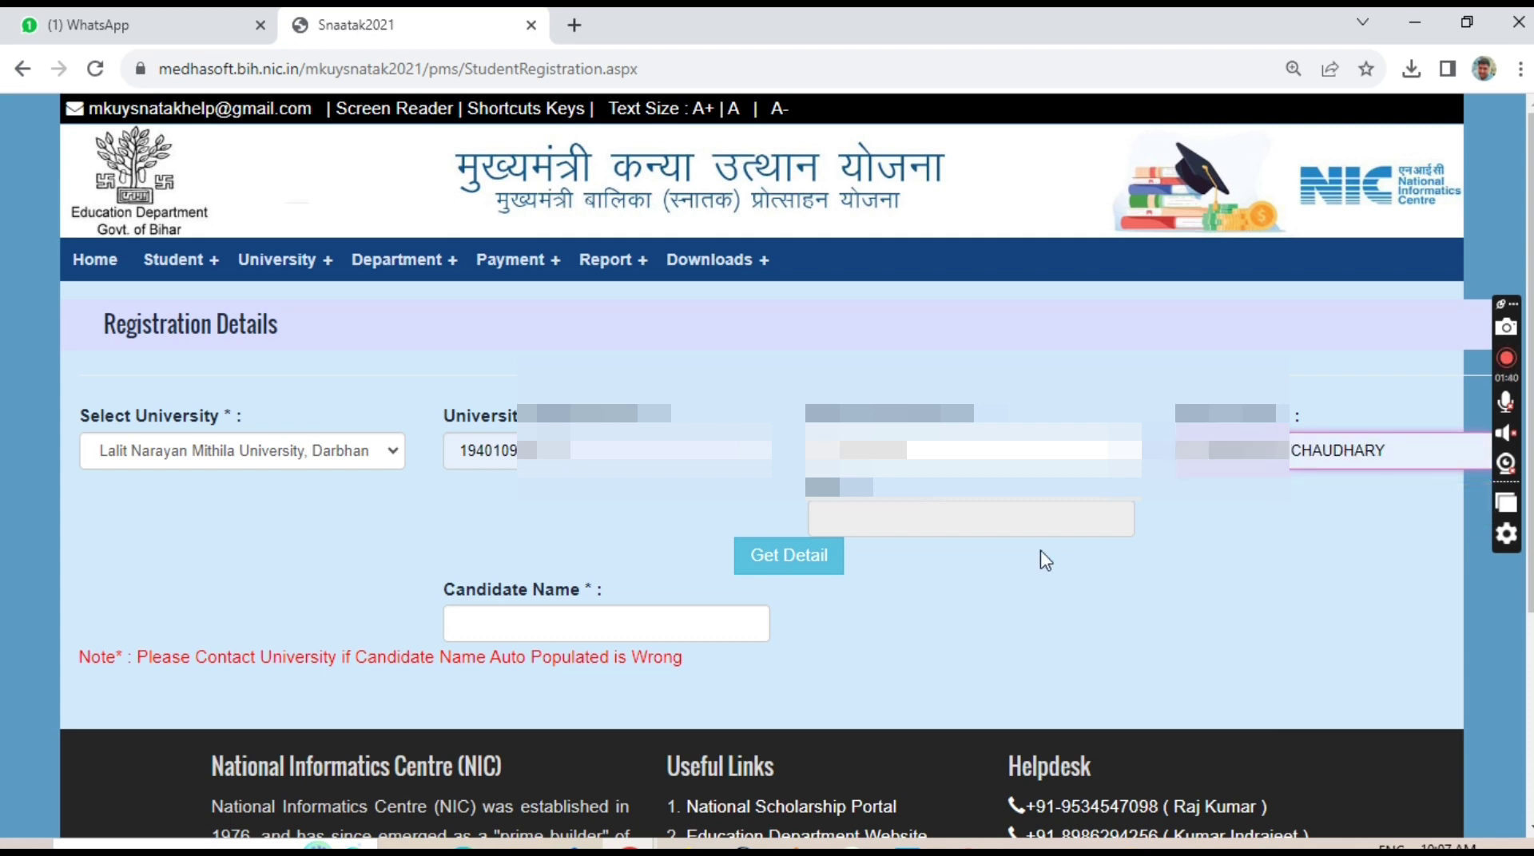
pyautogui.click(881, 515)
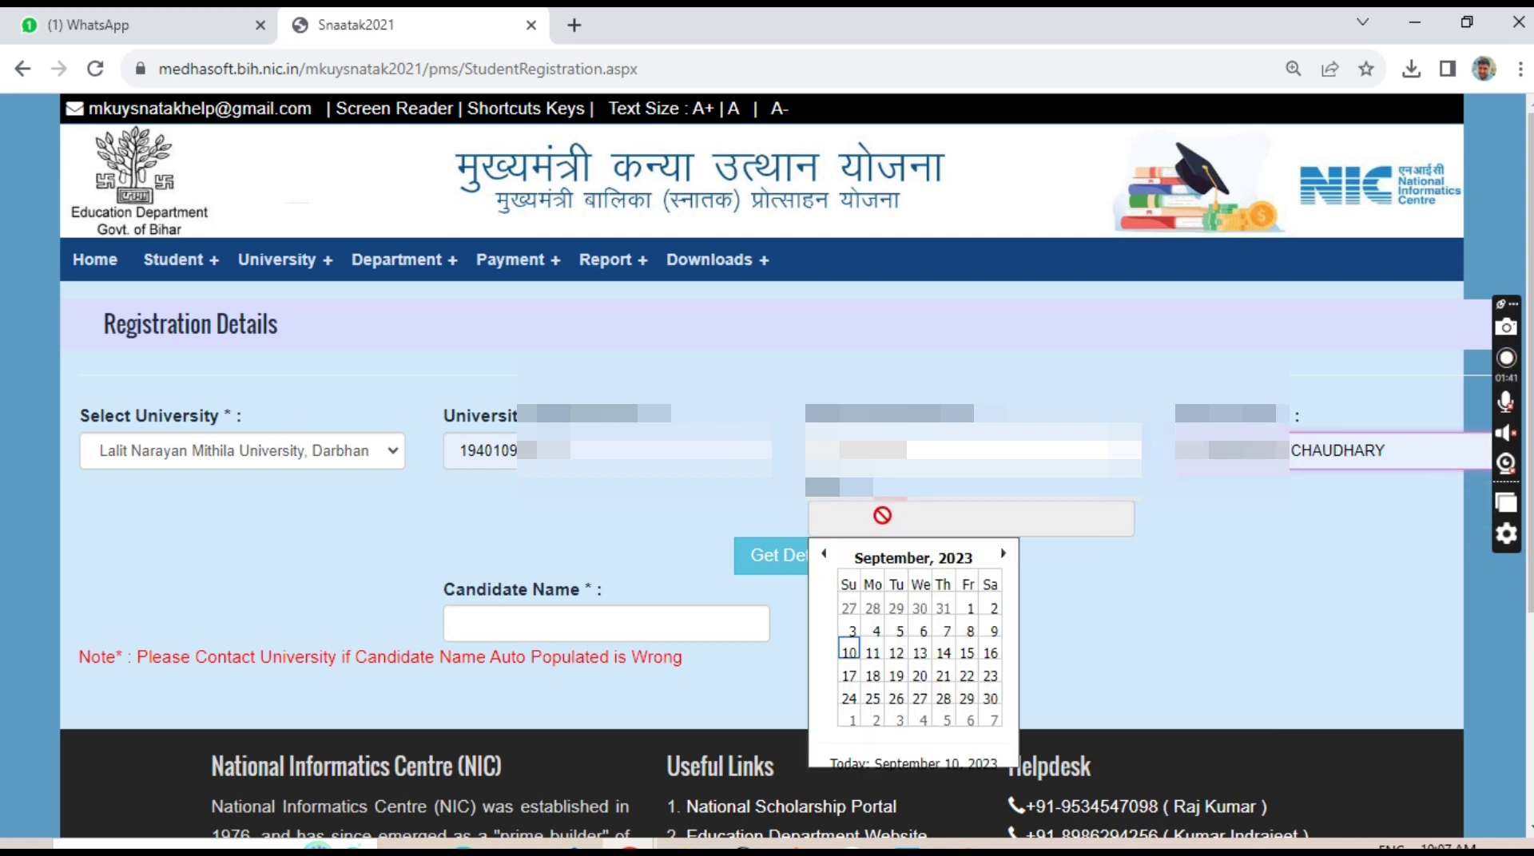
pyautogui.click(943, 559)
pyautogui.click(913, 558)
pyautogui.click(823, 555)
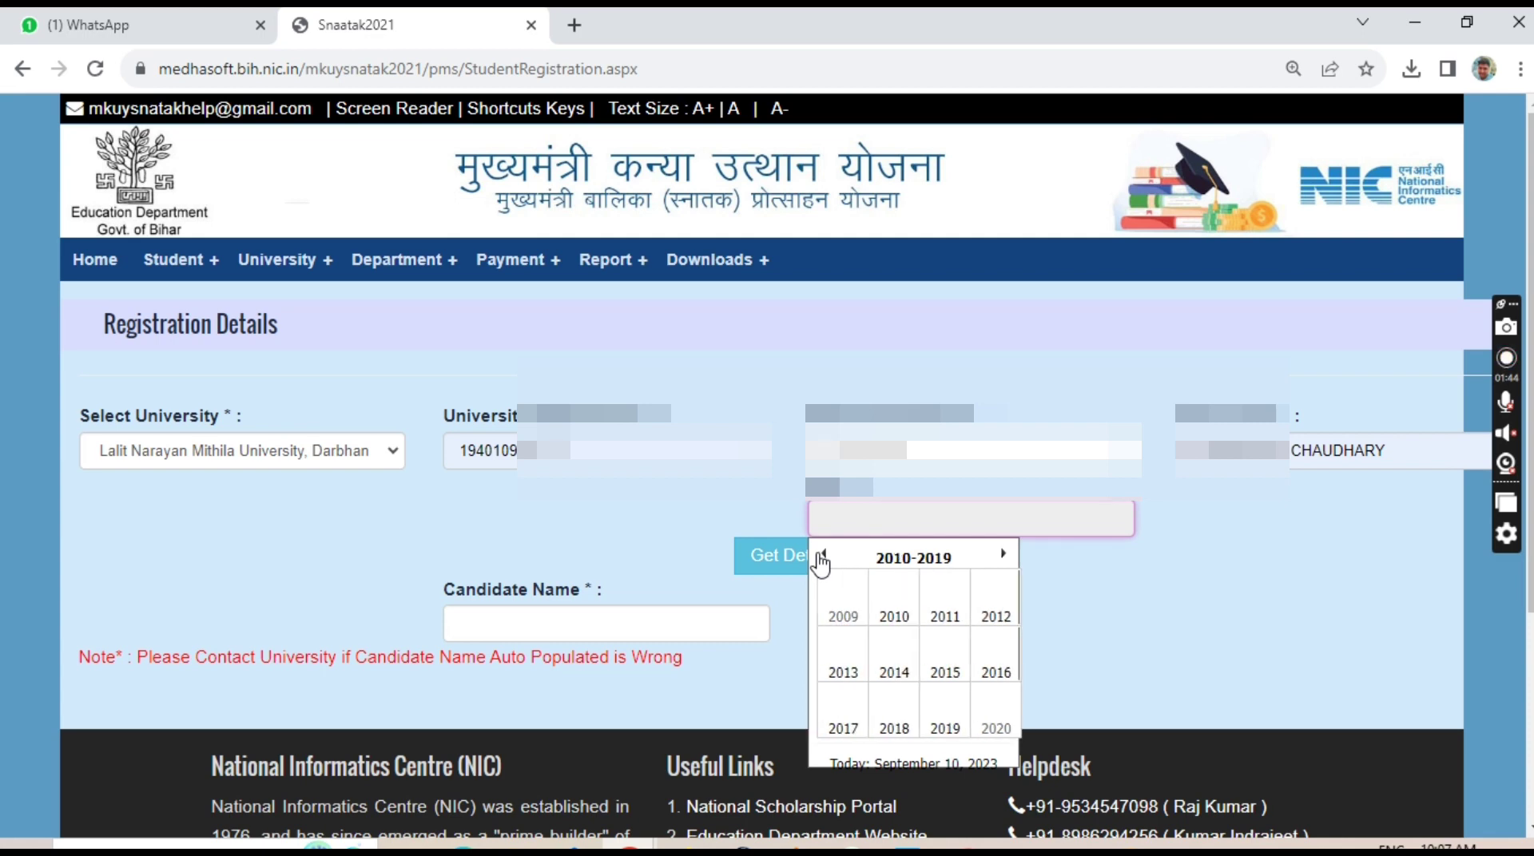
pyautogui.click(822, 556)
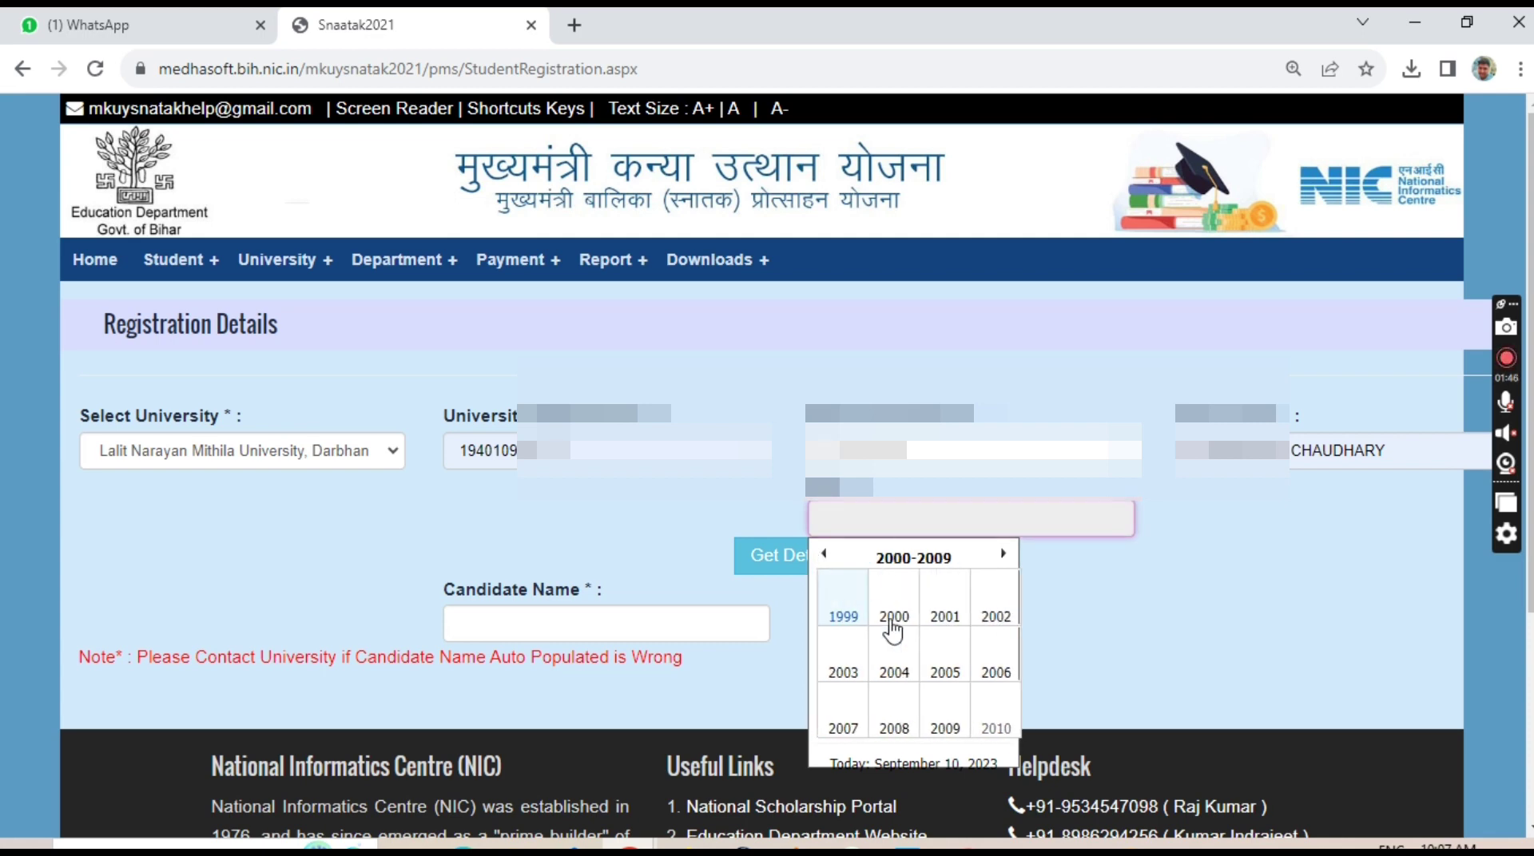
pyautogui.click(951, 619)
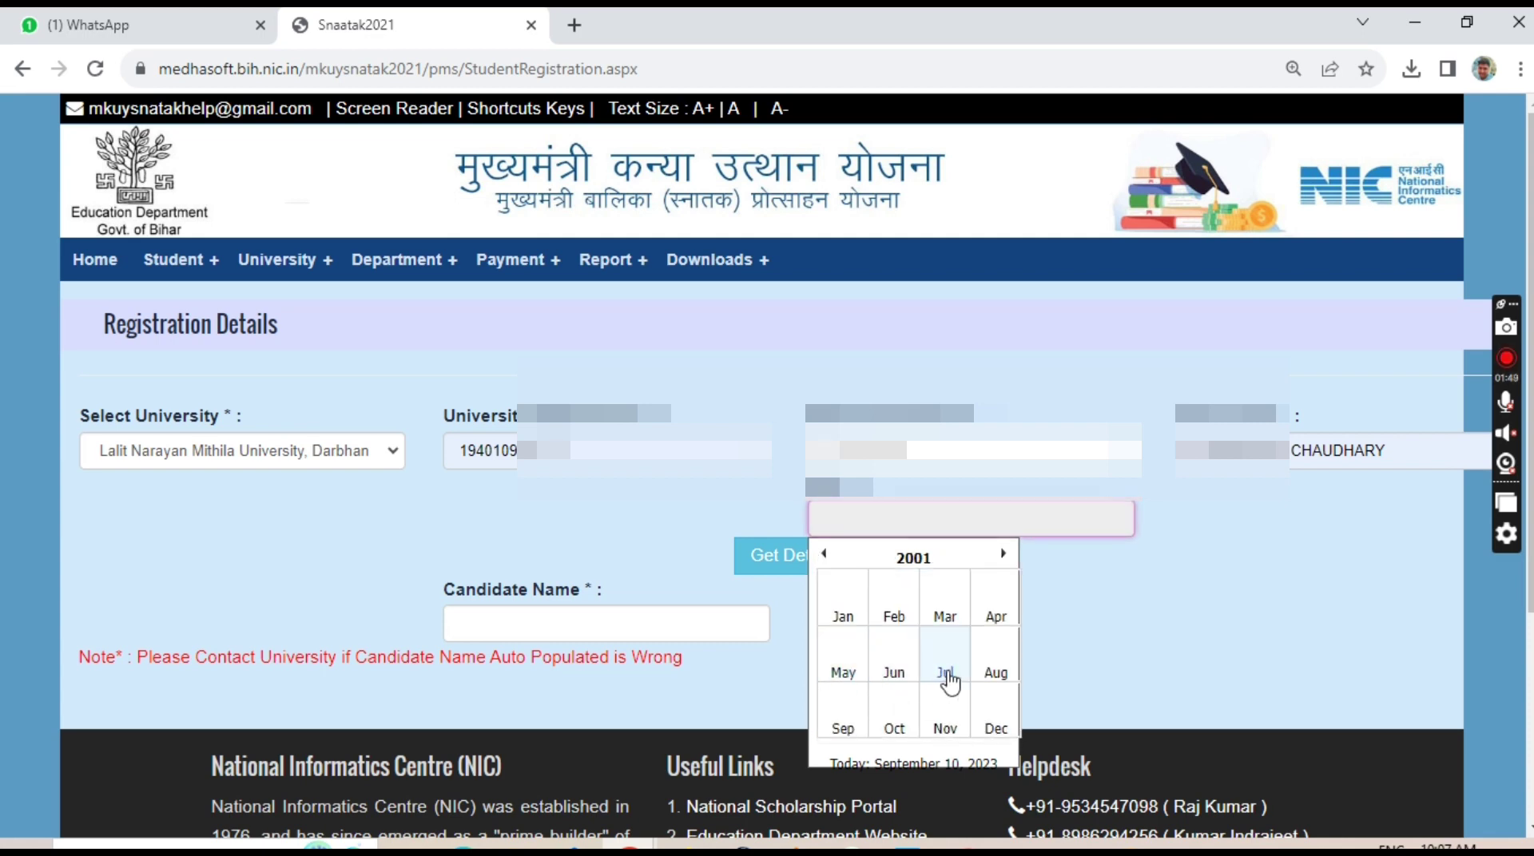
pyautogui.click(946, 675)
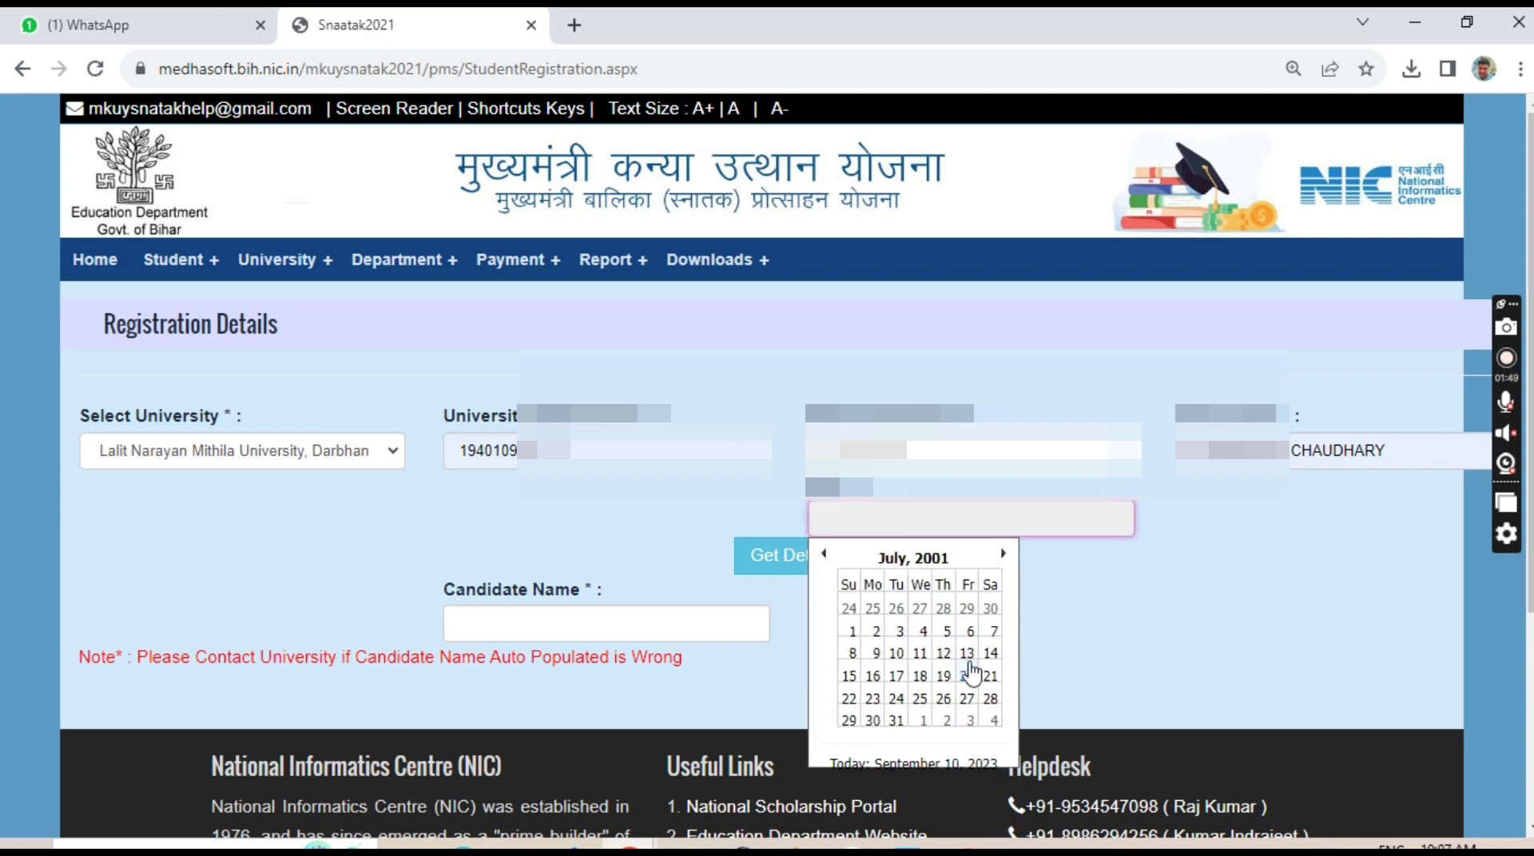
pyautogui.click(921, 702)
pyautogui.click(796, 560)
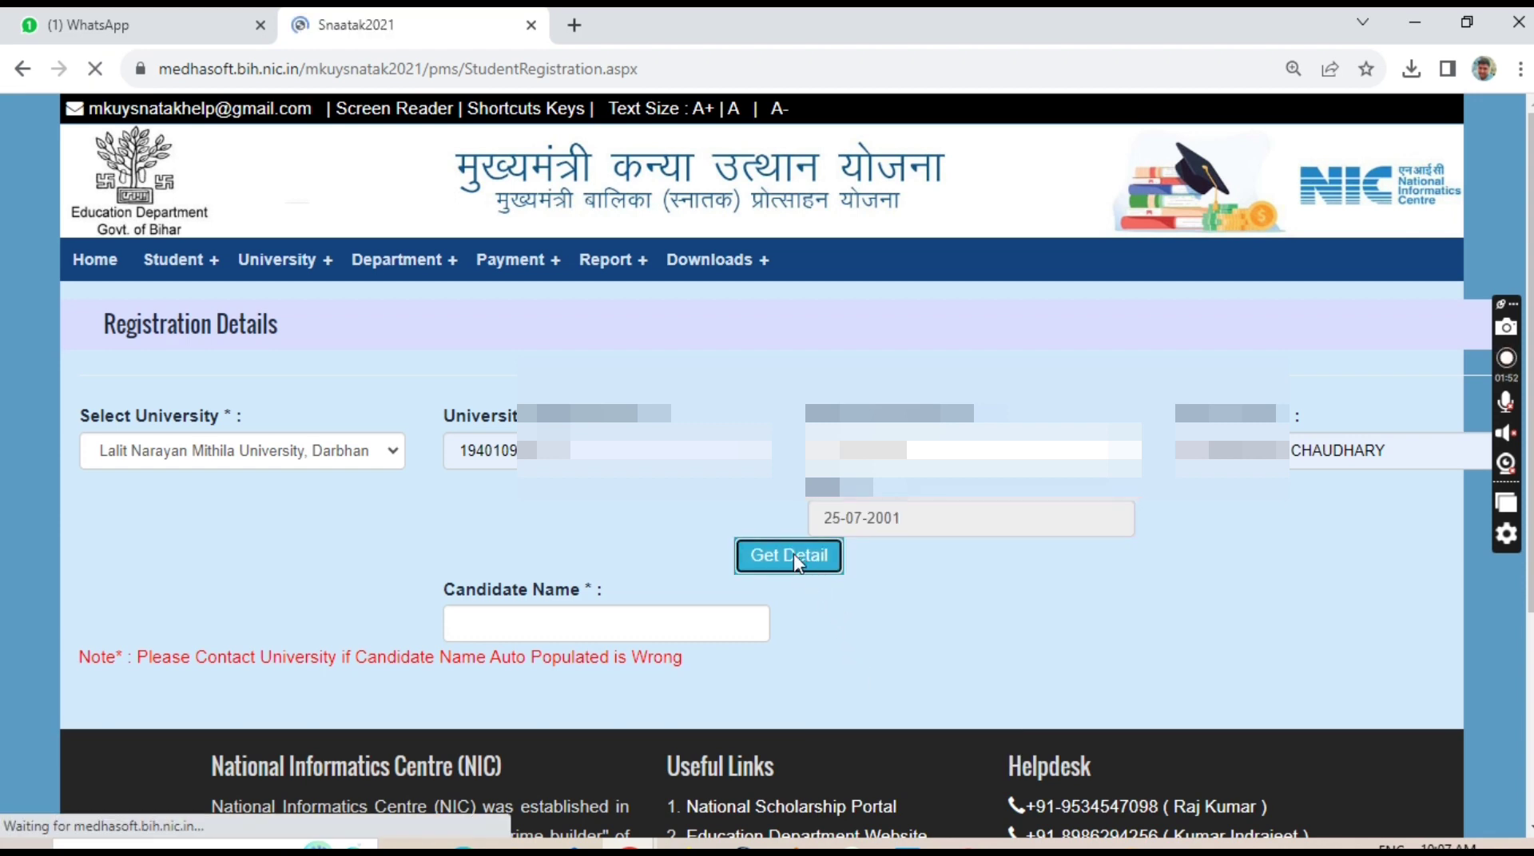
# Continue past the auto-filled candidate name and set the address to district VAISHALI, block Mahnar.
pyautogui.tripleClick(511, 587)
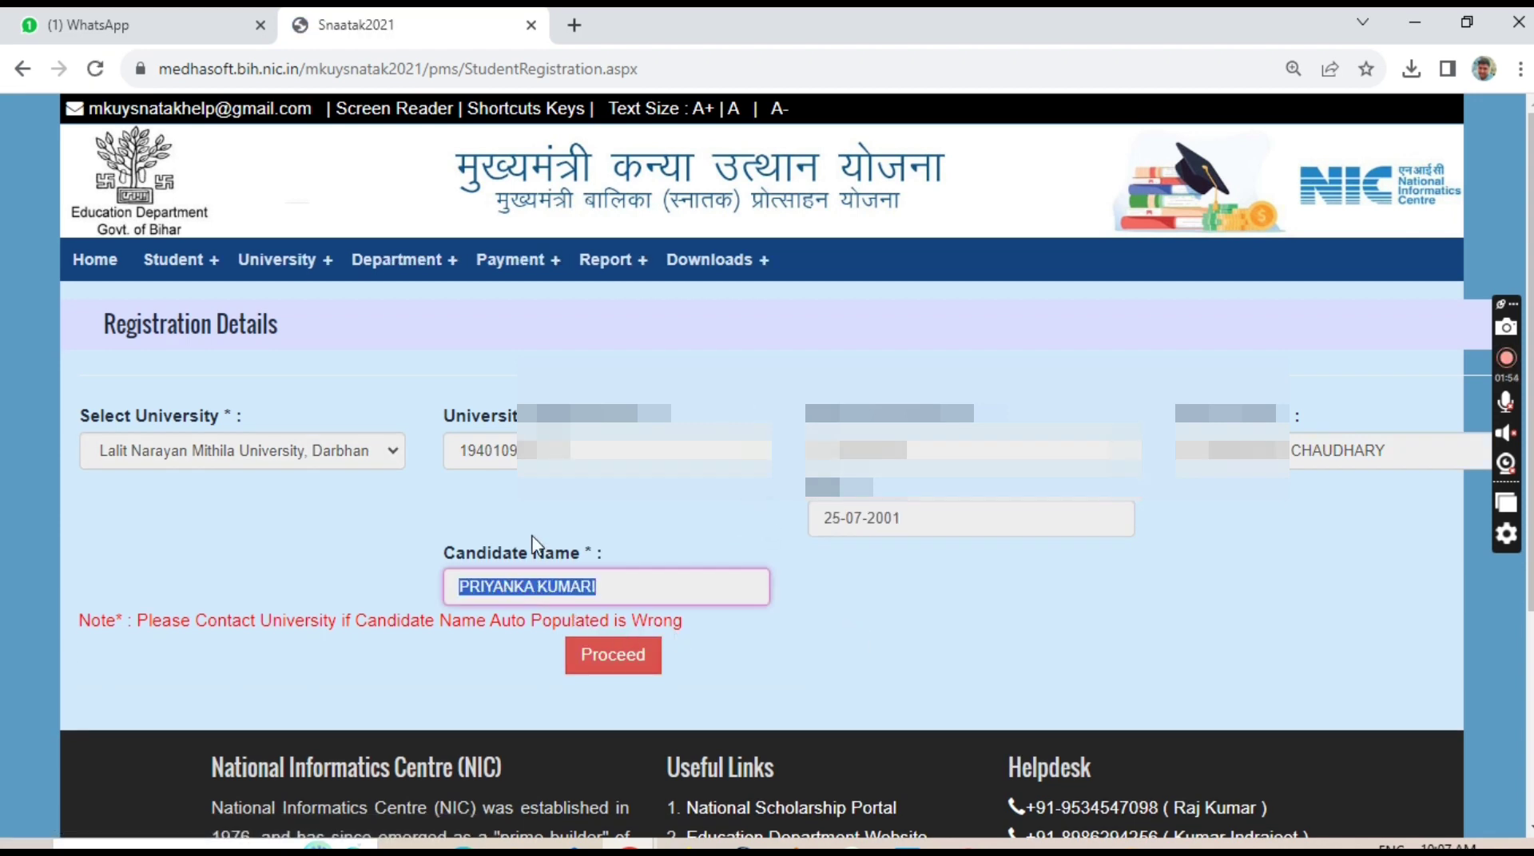
pyautogui.click(613, 656)
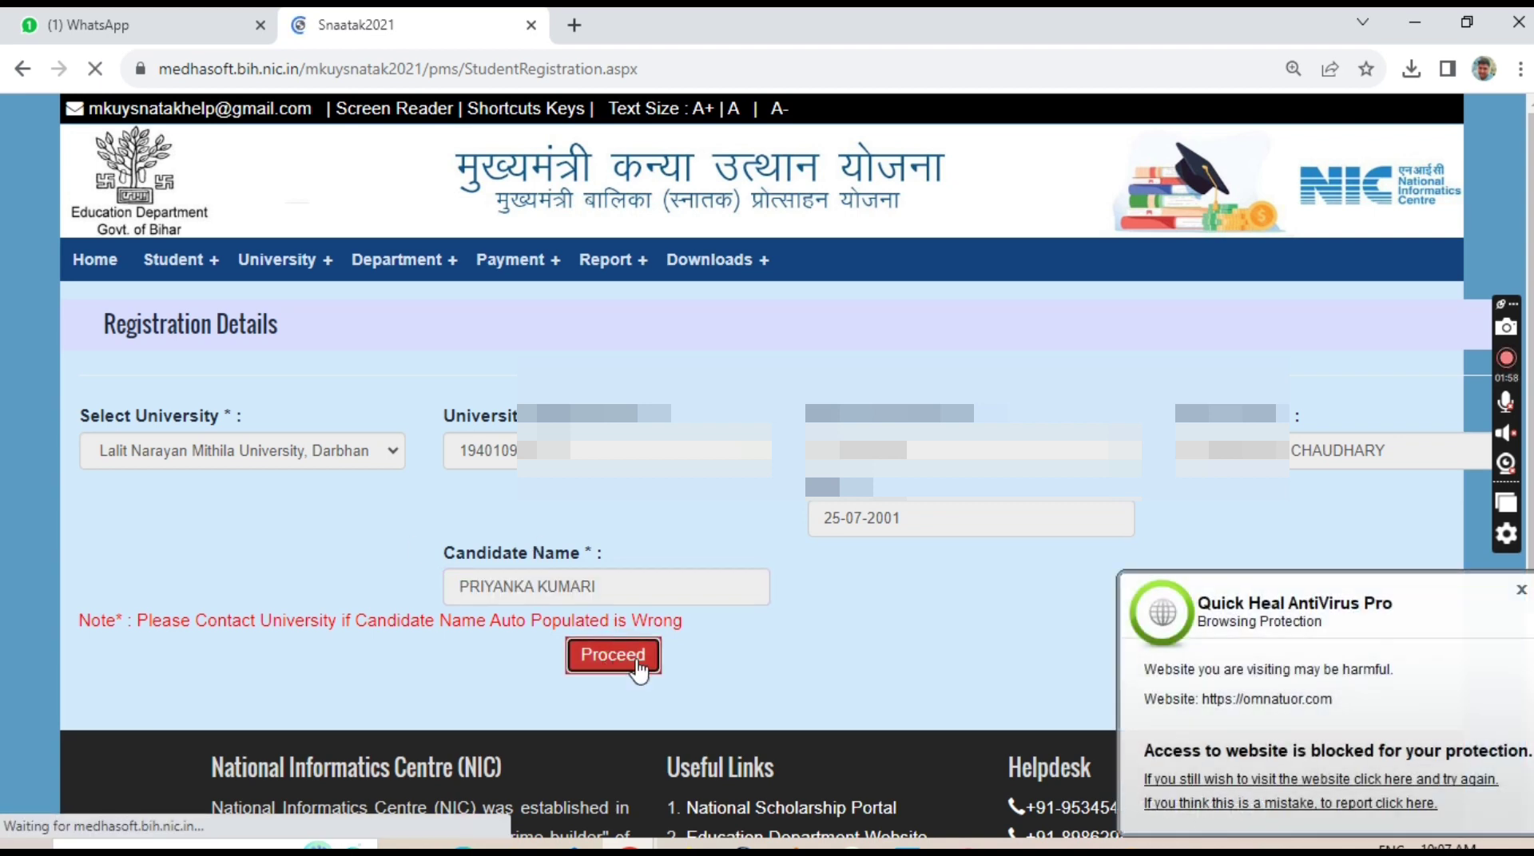
pyautogui.scroll(-1, 327, 692)
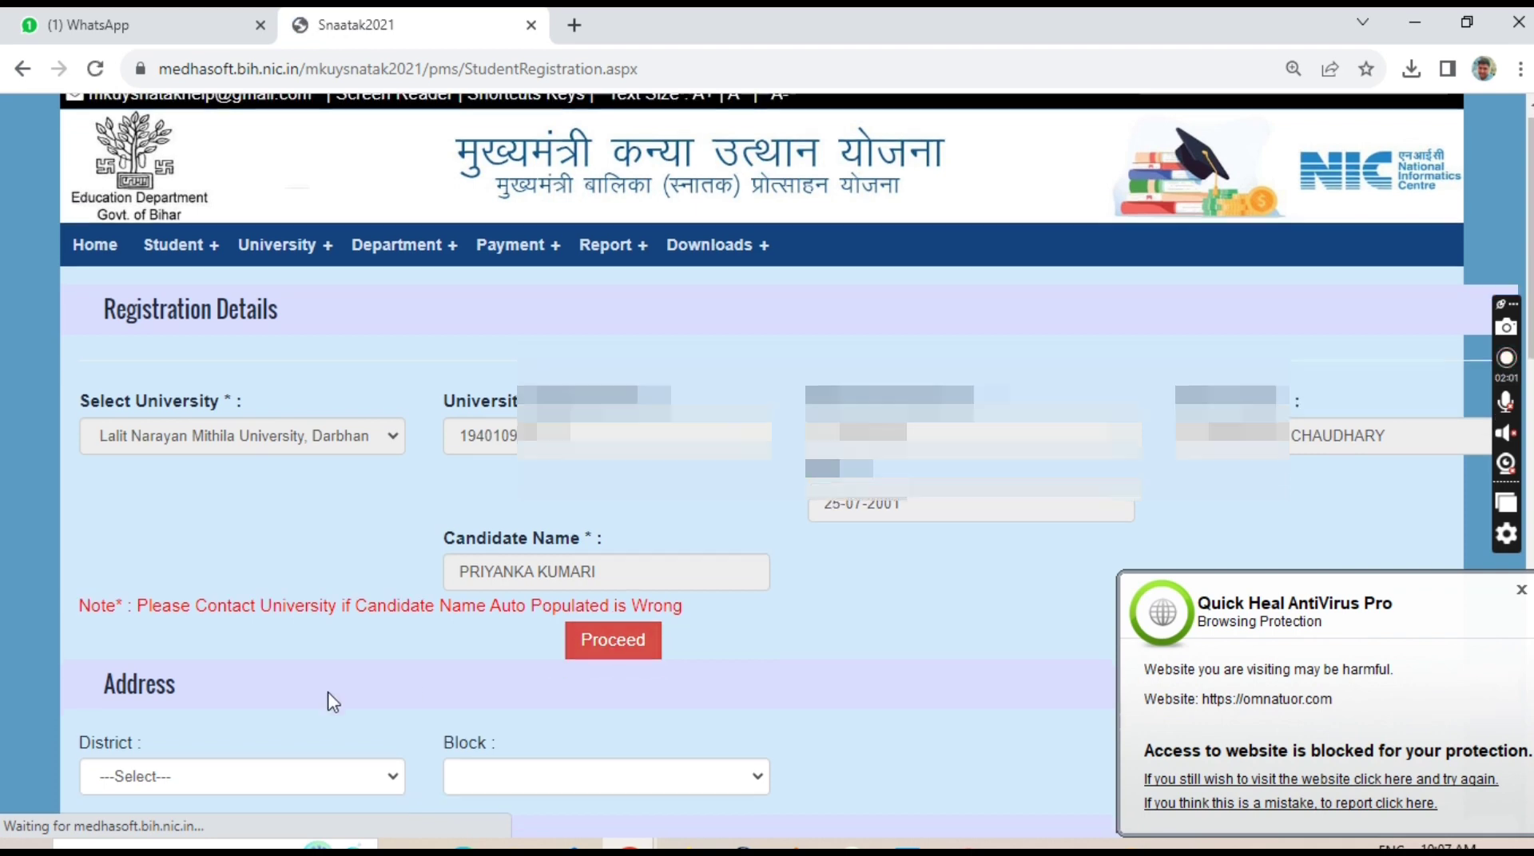
pyautogui.click(208, 689)
pyautogui.press('v')
pyautogui.press('Return')
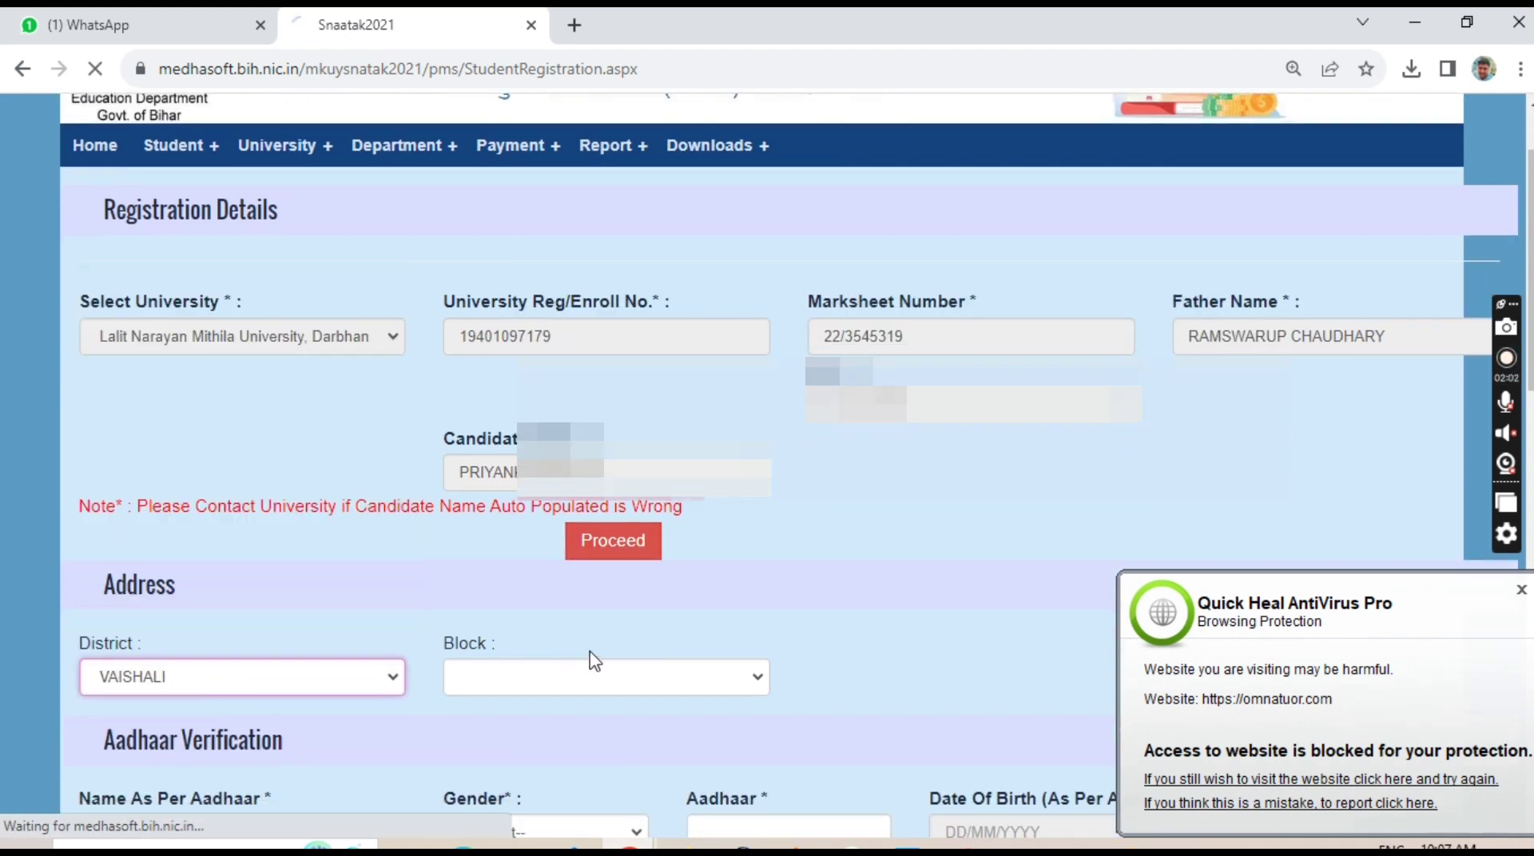
pyautogui.click(499, 789)
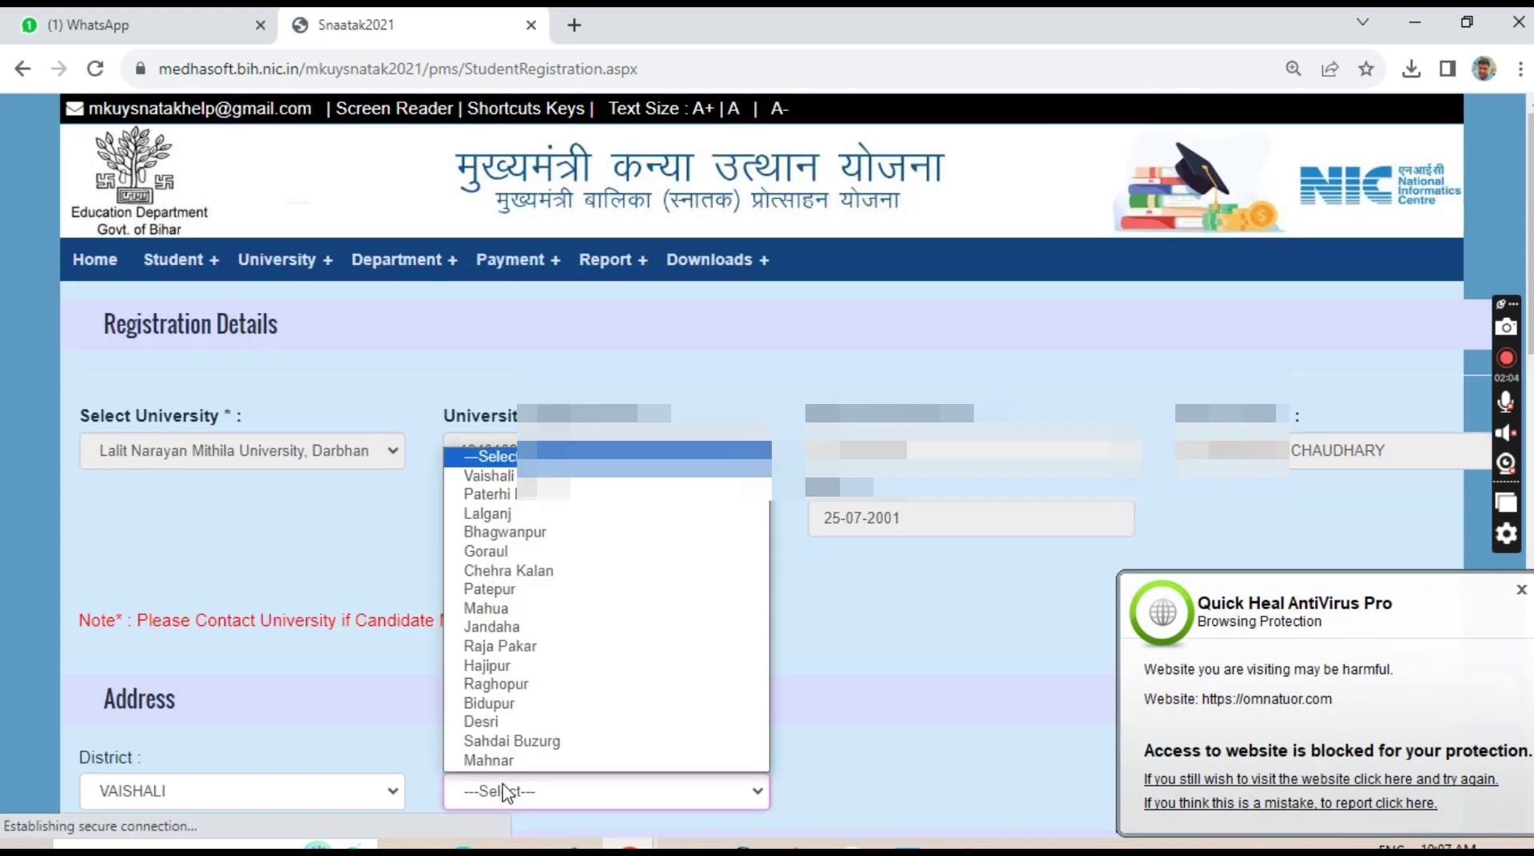
pyautogui.press('m')
pyautogui.press('m')
pyautogui.press('Return')
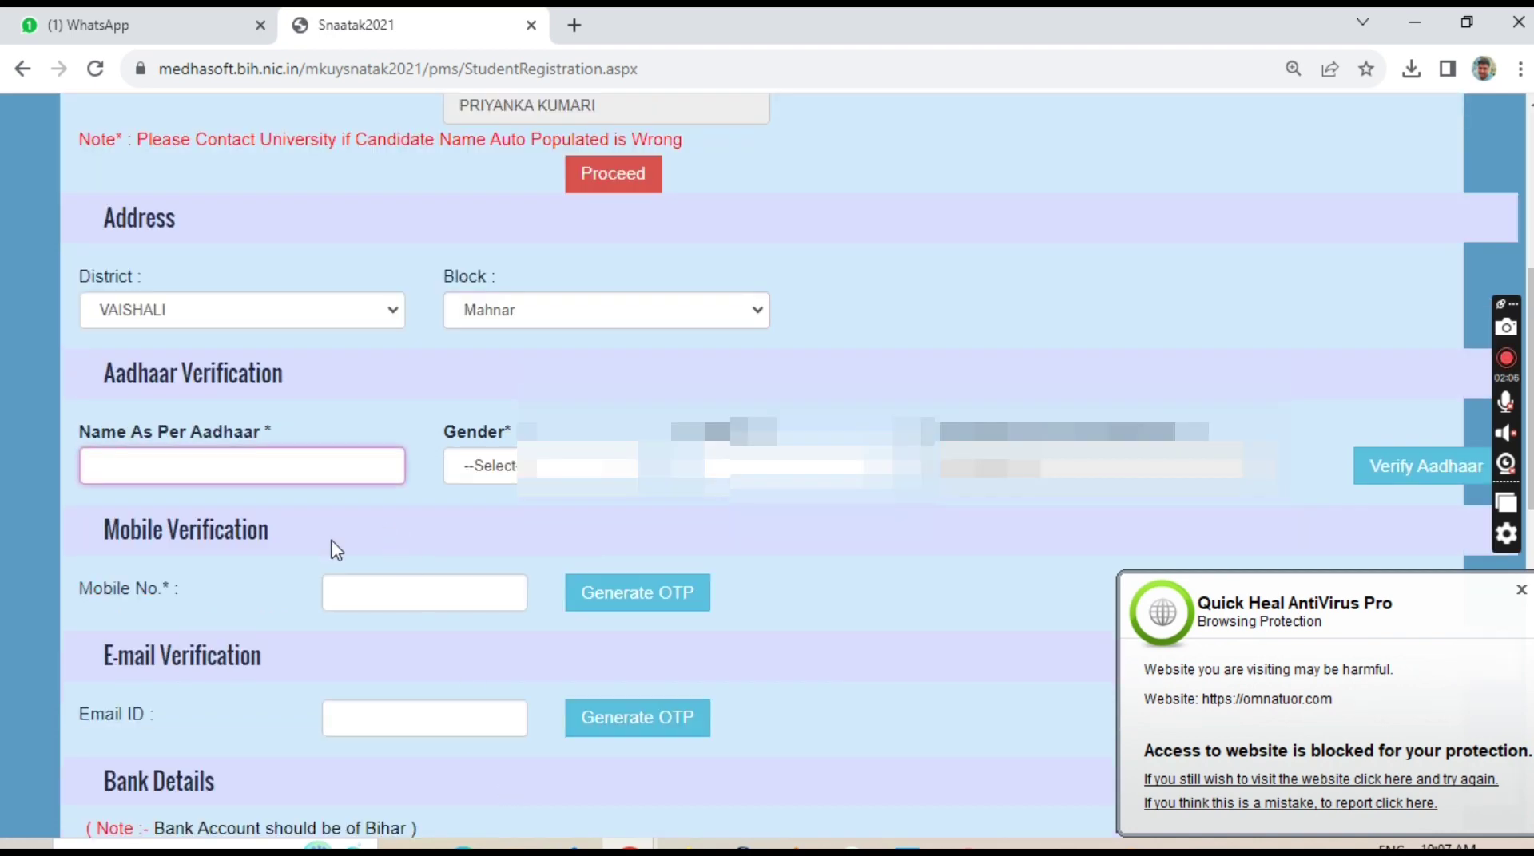
# Fill in the name as per Aadhaar, gender FEMALE, and the Aadhaar number.
pyautogui.click(194, 467)
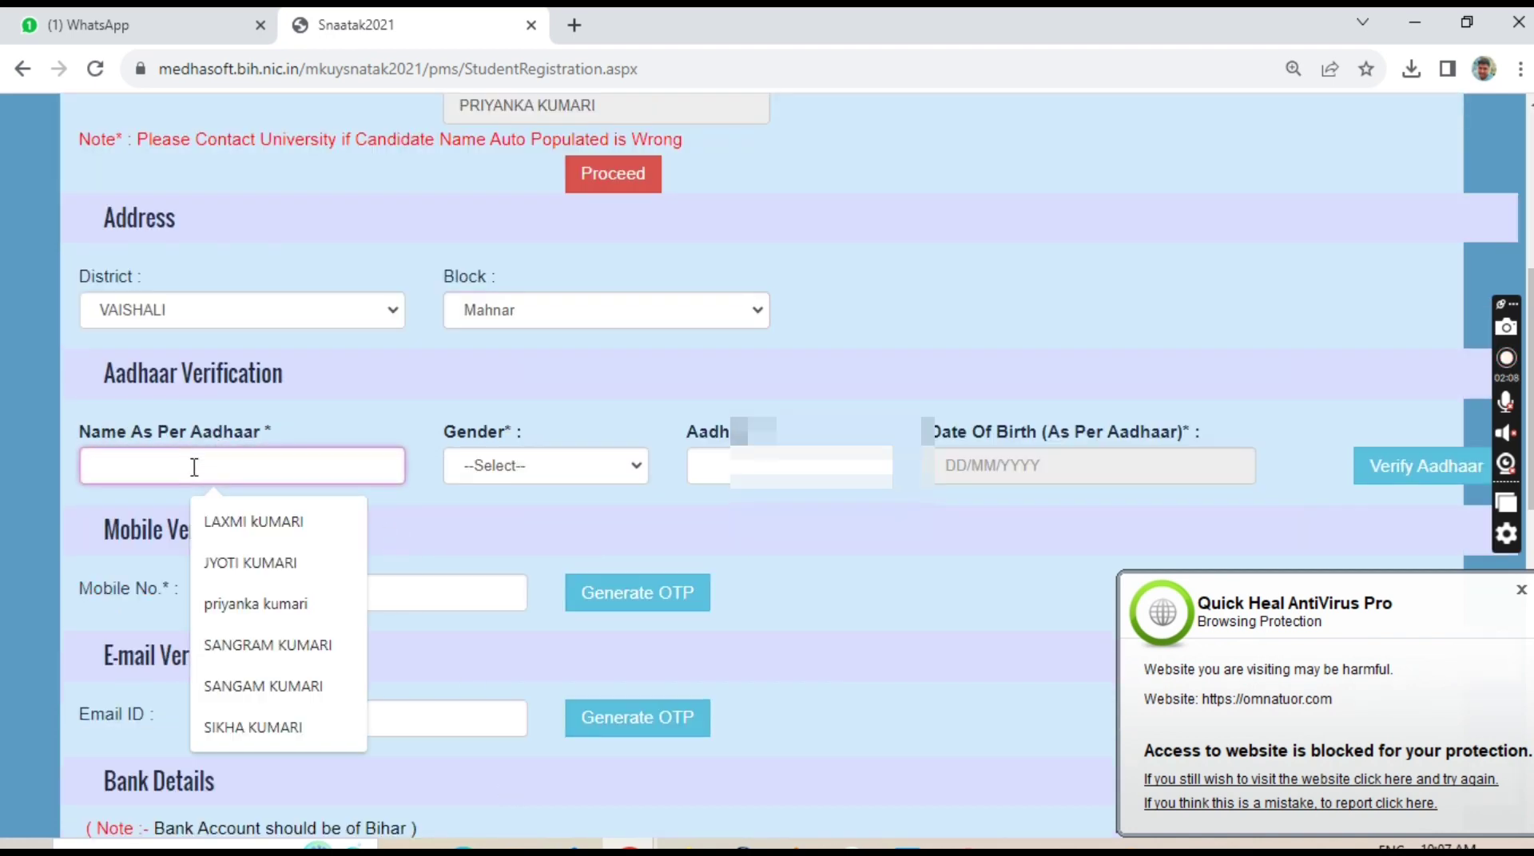
pyautogui.write('PR')
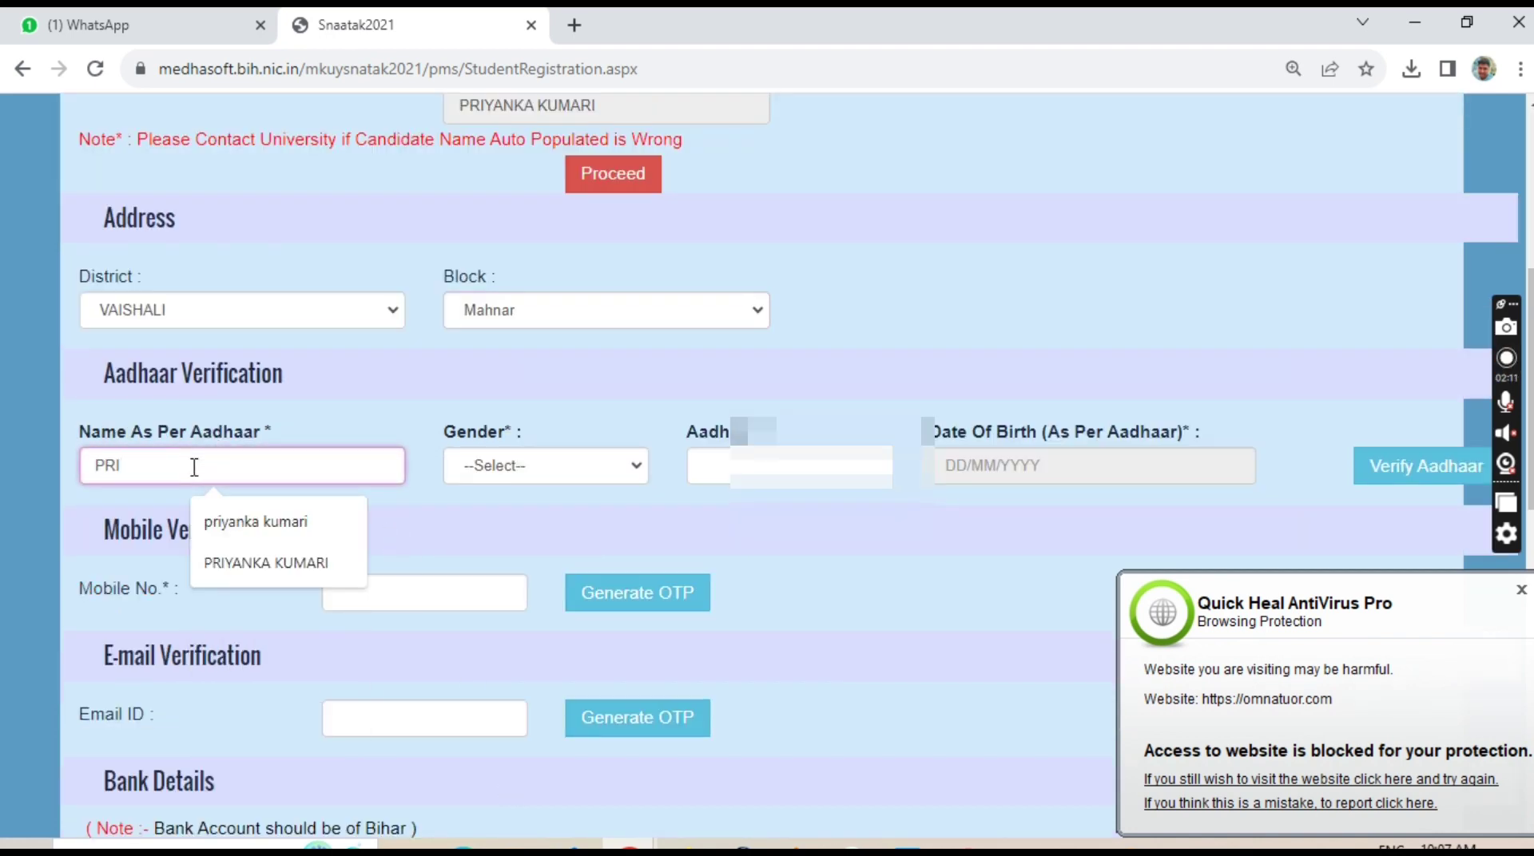
pyautogui.write('I')
pyautogui.press('Down')
pyautogui.press('Down')
pyautogui.press('Return')
pyautogui.press('Tab')
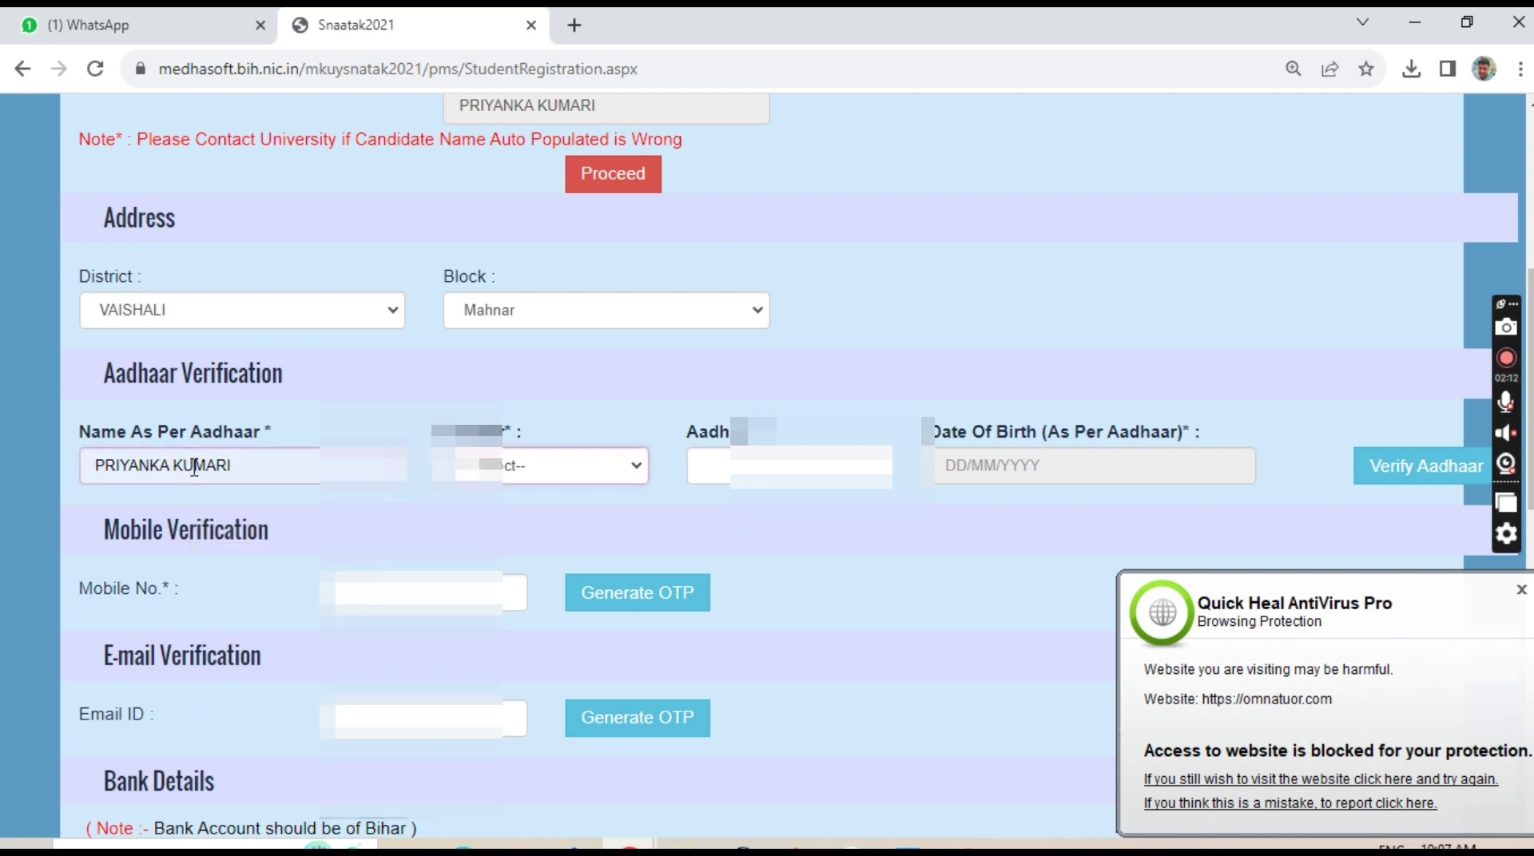
pyautogui.click(555, 472)
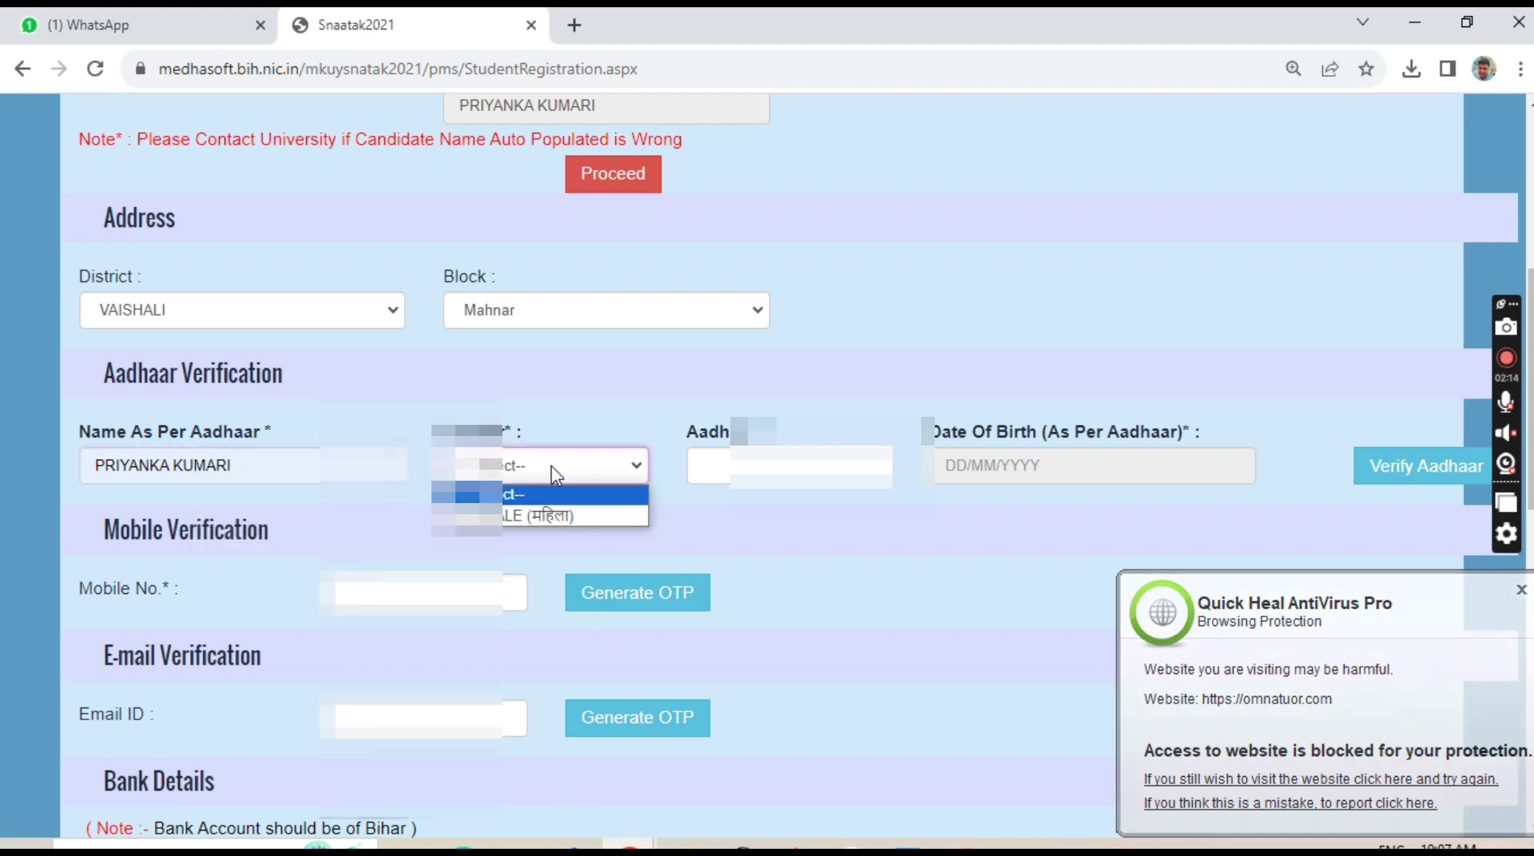
pyautogui.click(537, 520)
pyautogui.click(725, 468)
pyautogui.write('23')
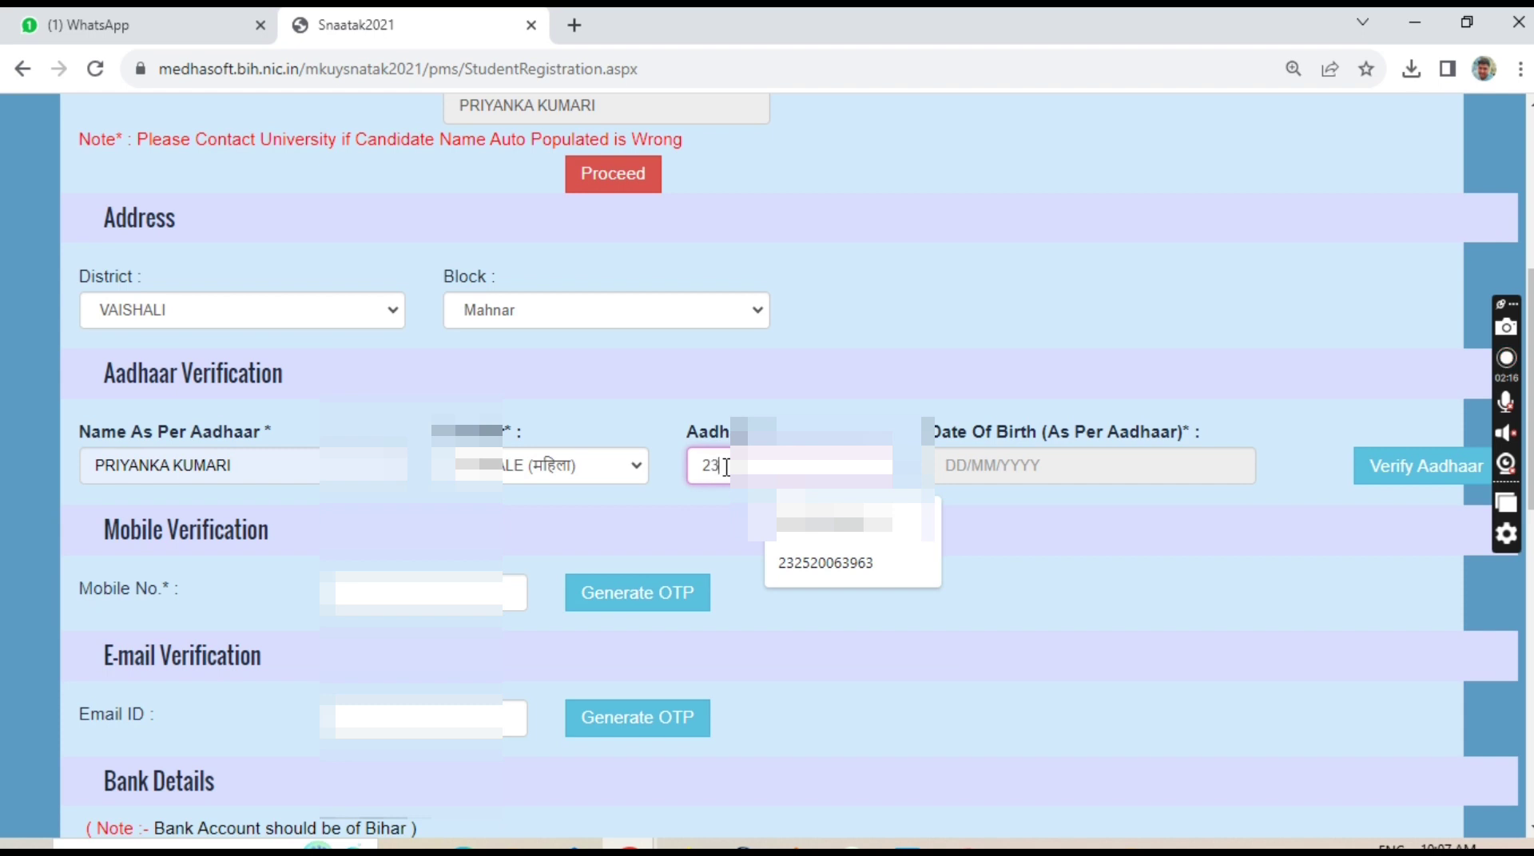
pyautogui.write('4')
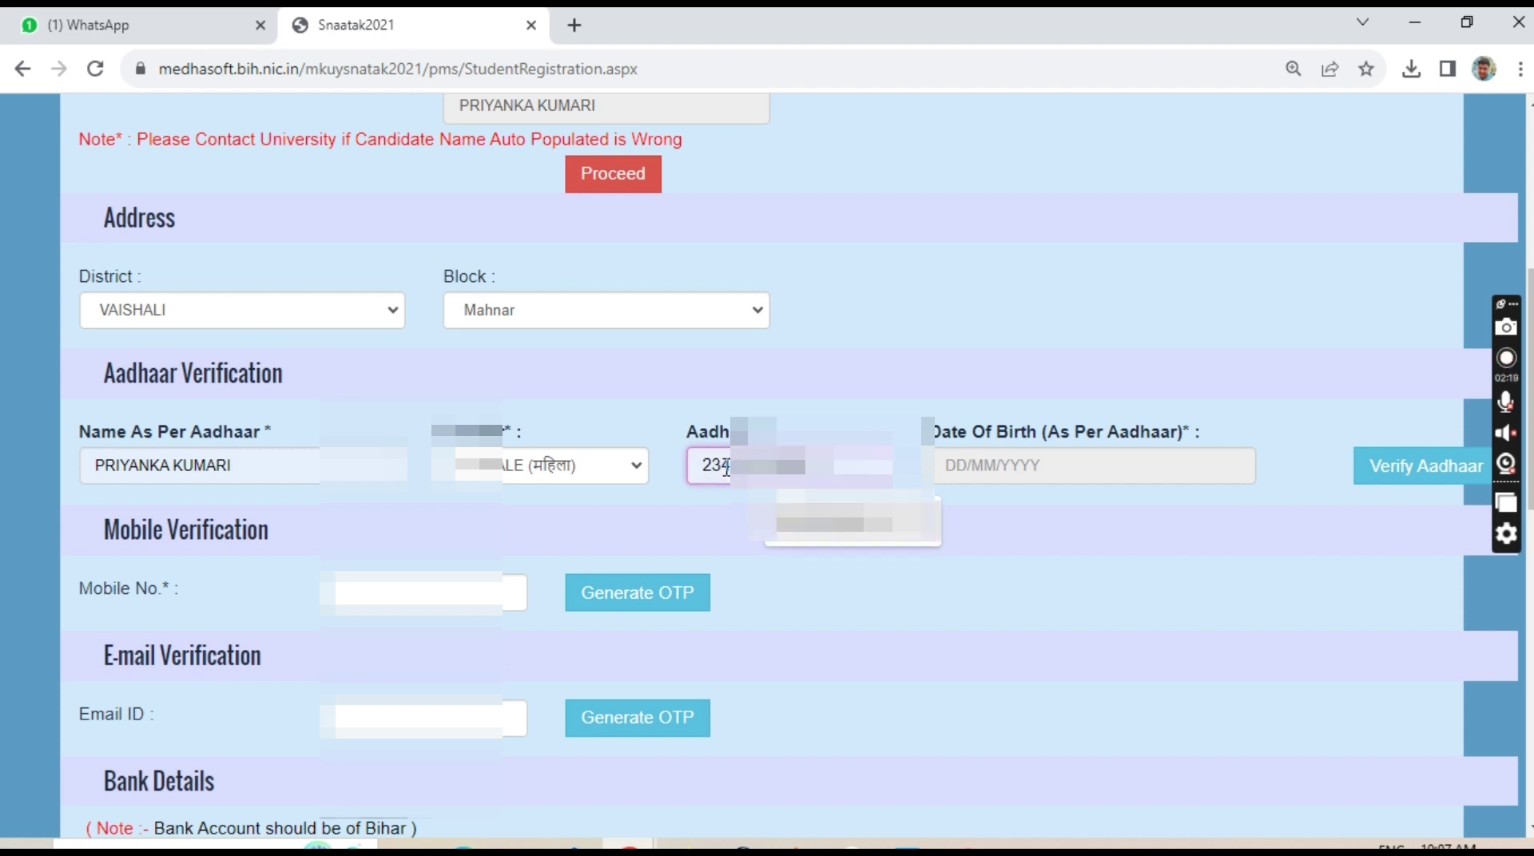
pyautogui.click(1002, 467)
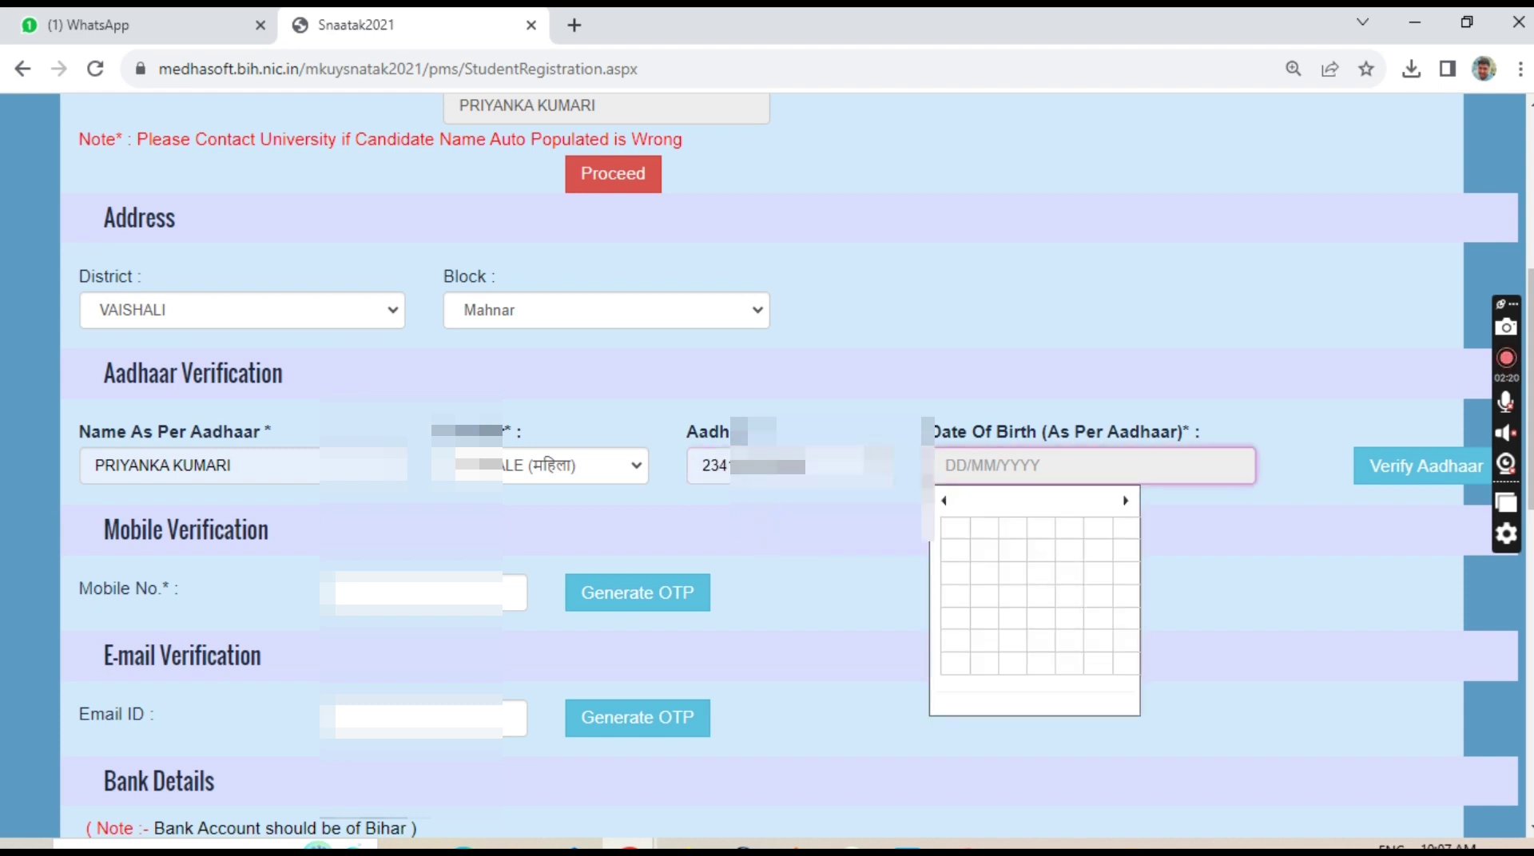
pyautogui.click(987, 509)
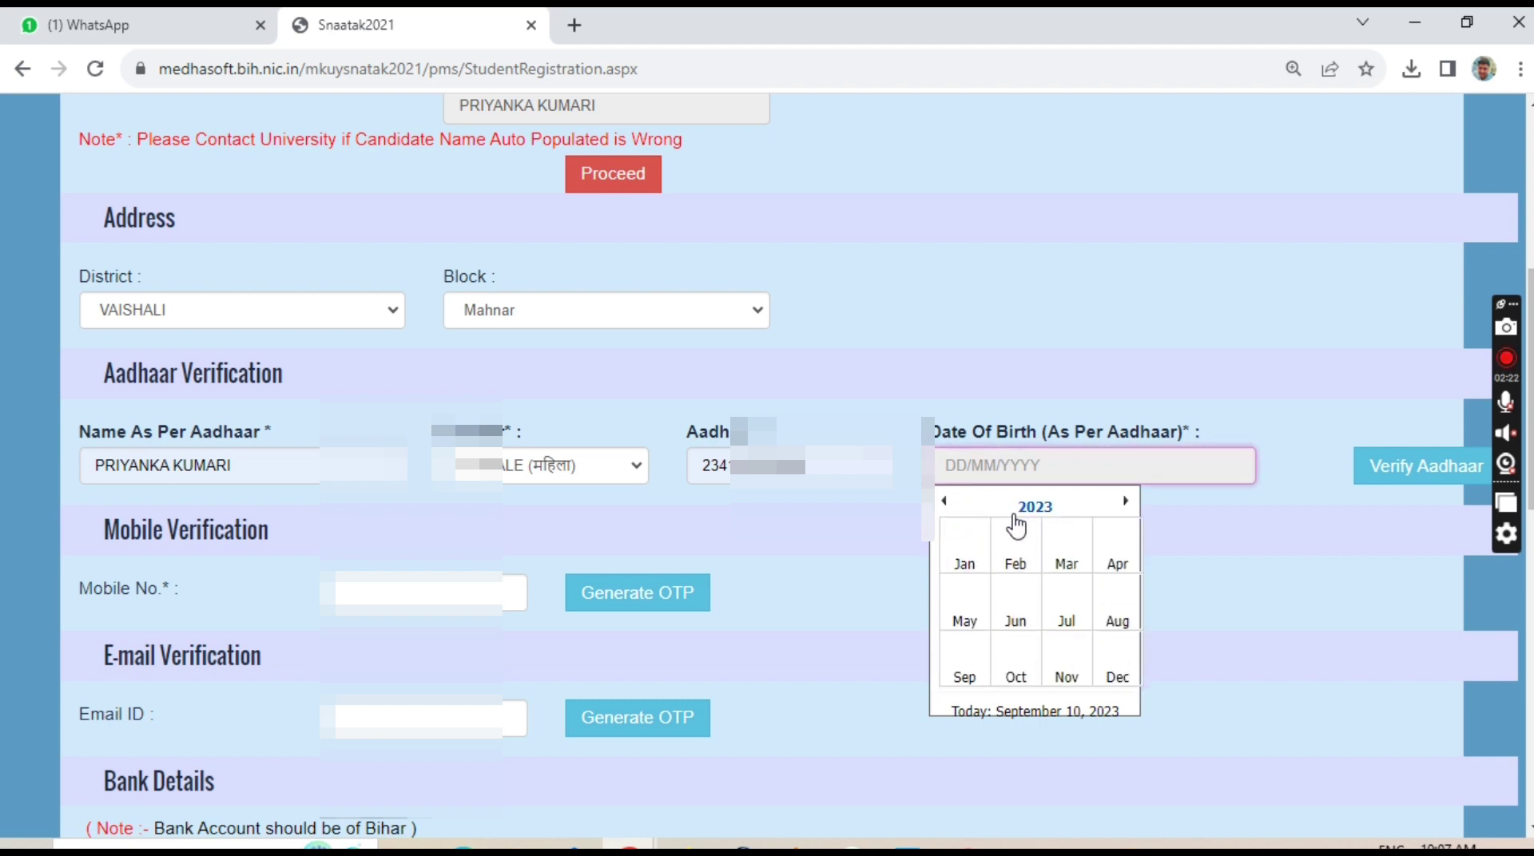
pyautogui.click(1024, 514)
pyautogui.click(949, 502)
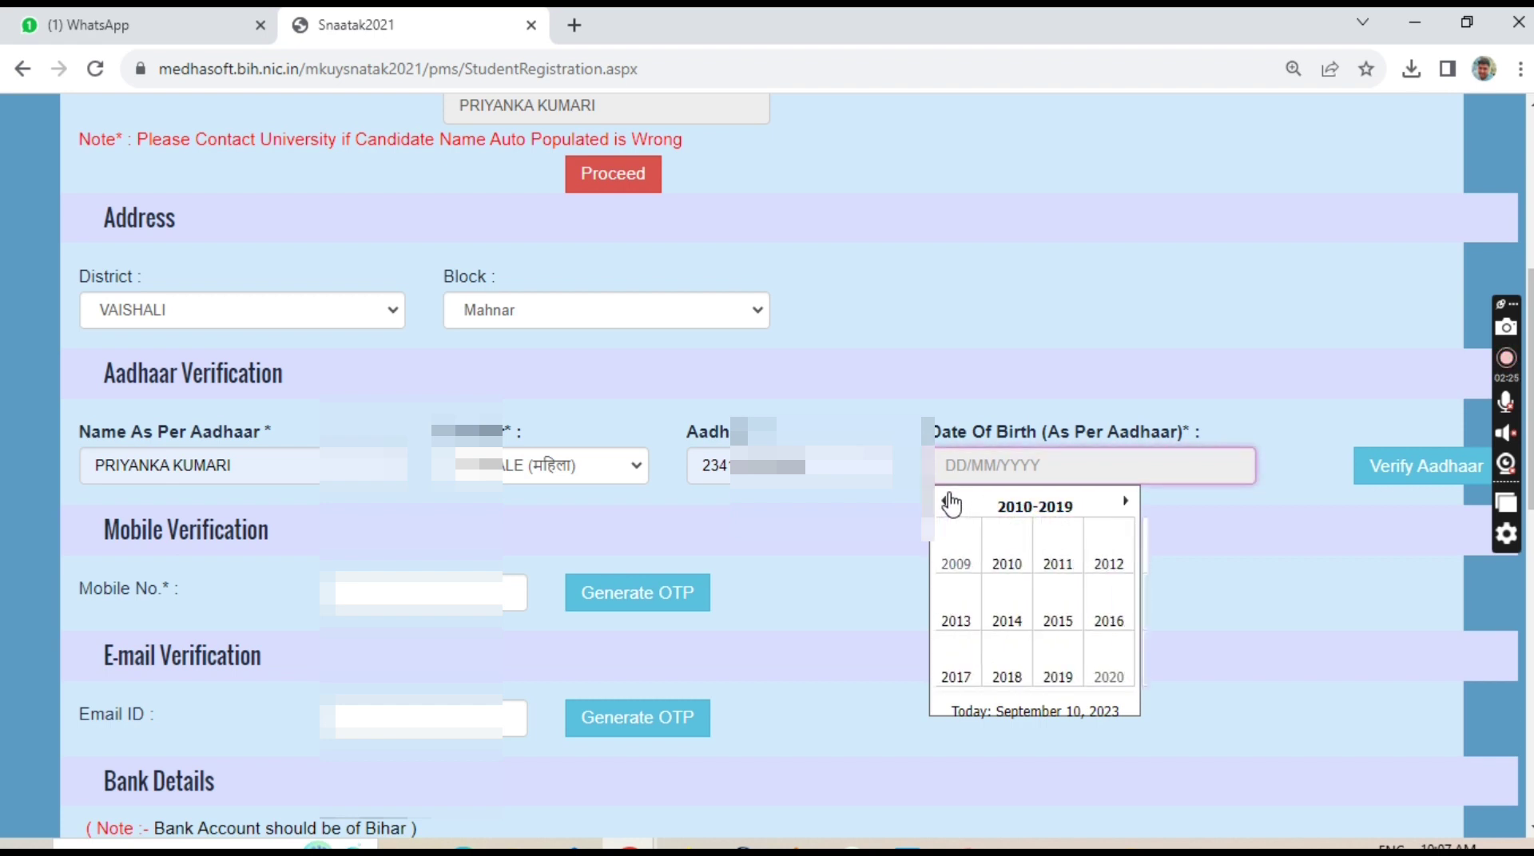
pyautogui.click(950, 502)
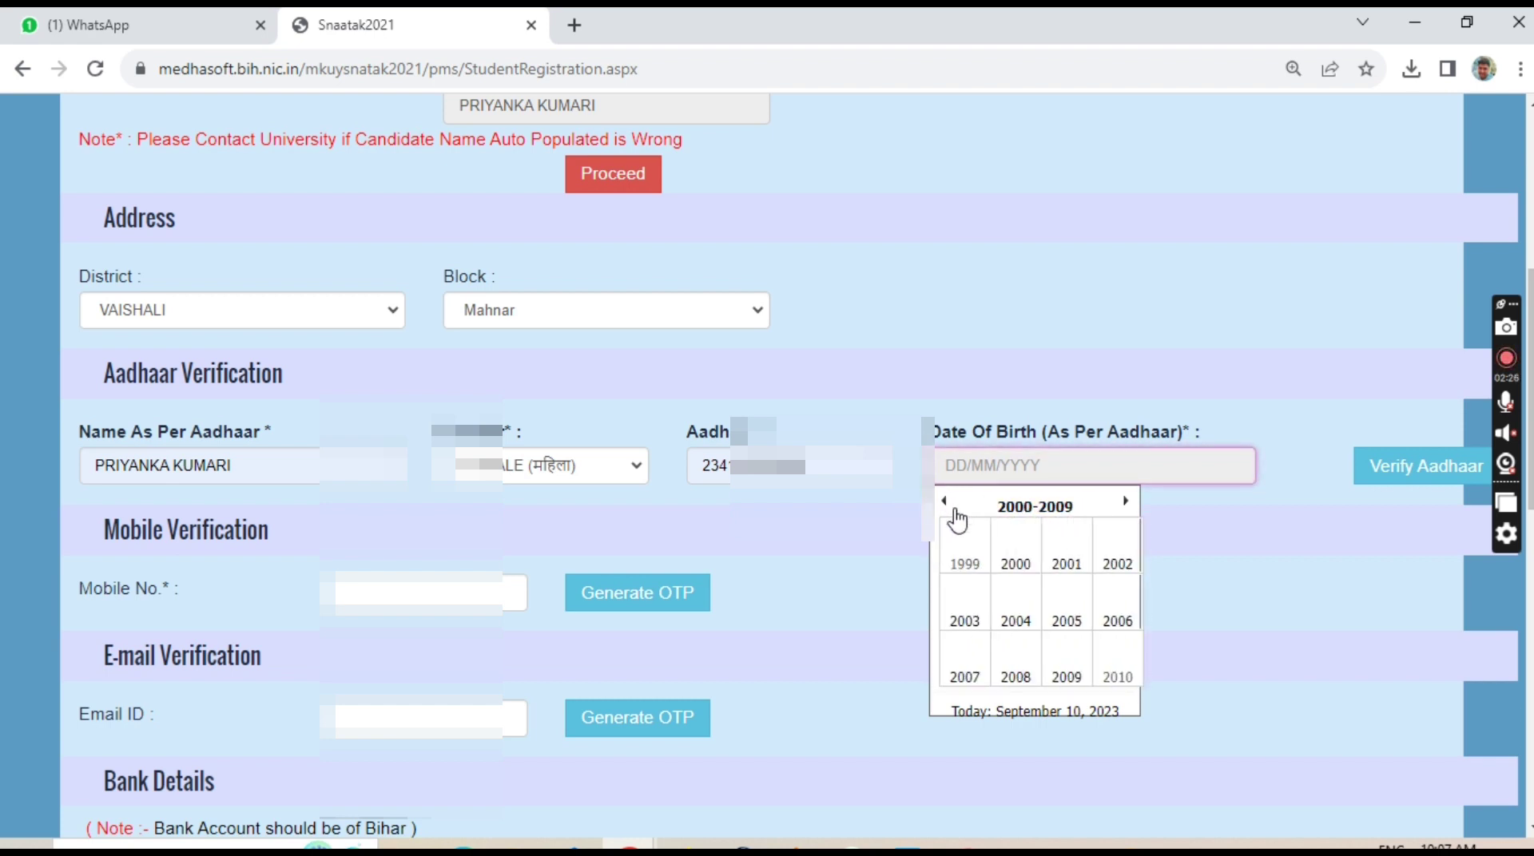
pyautogui.click(1063, 567)
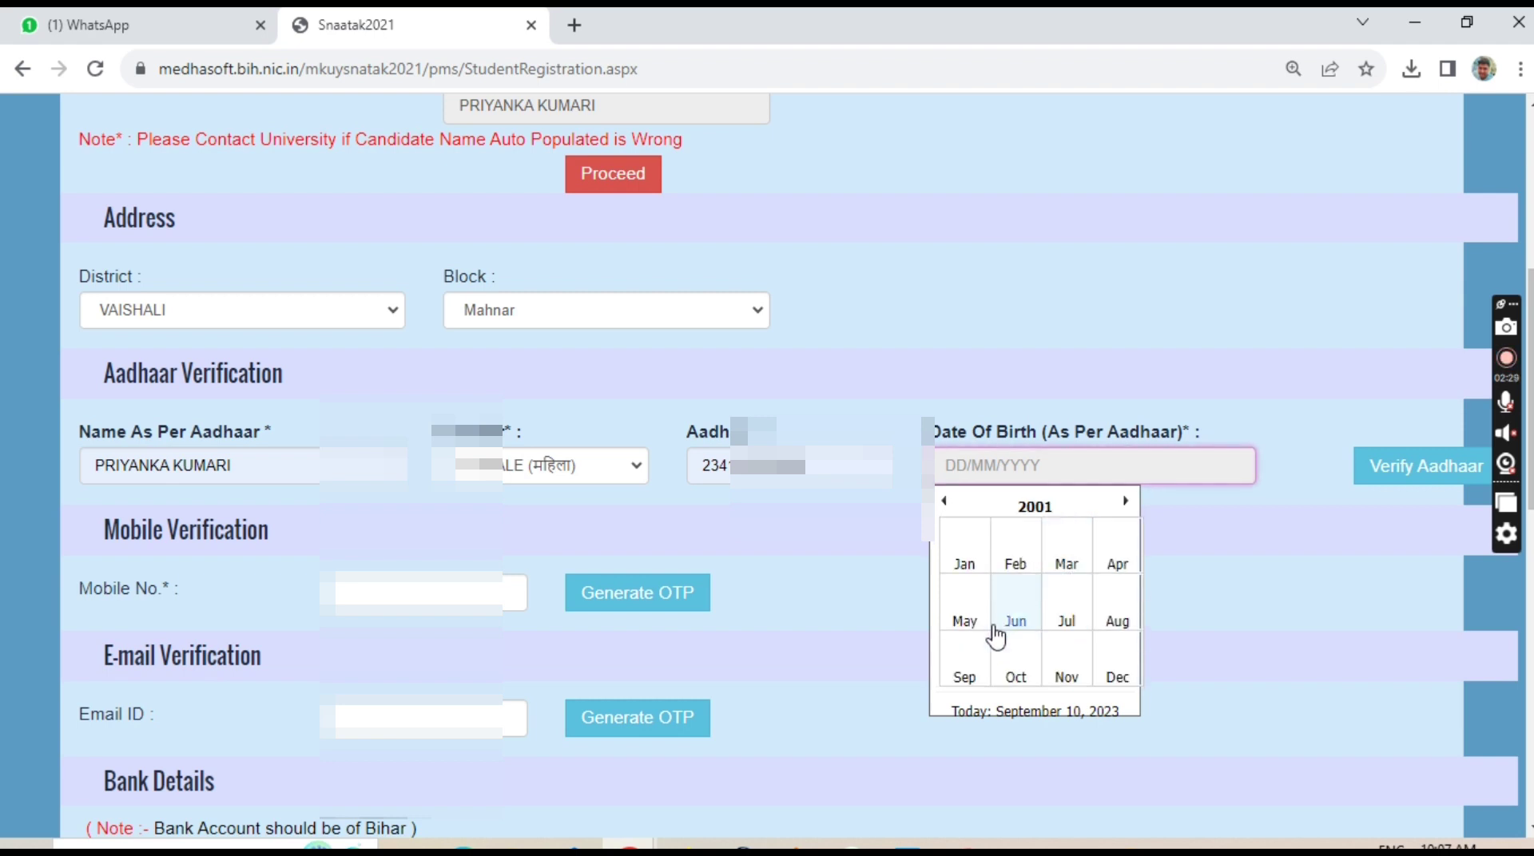
pyautogui.click(1073, 622)
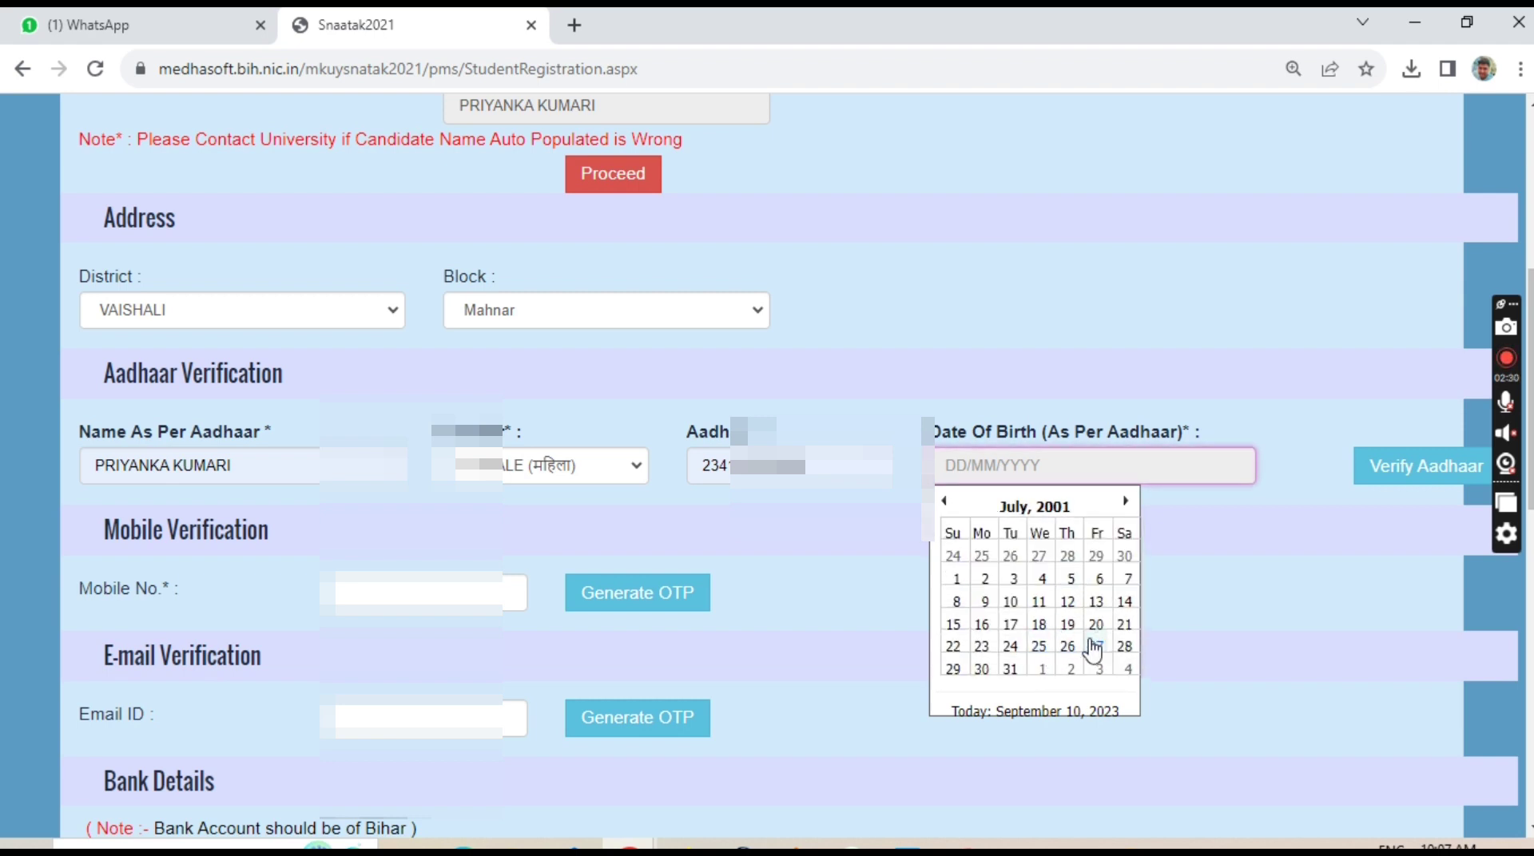
pyautogui.click(1040, 641)
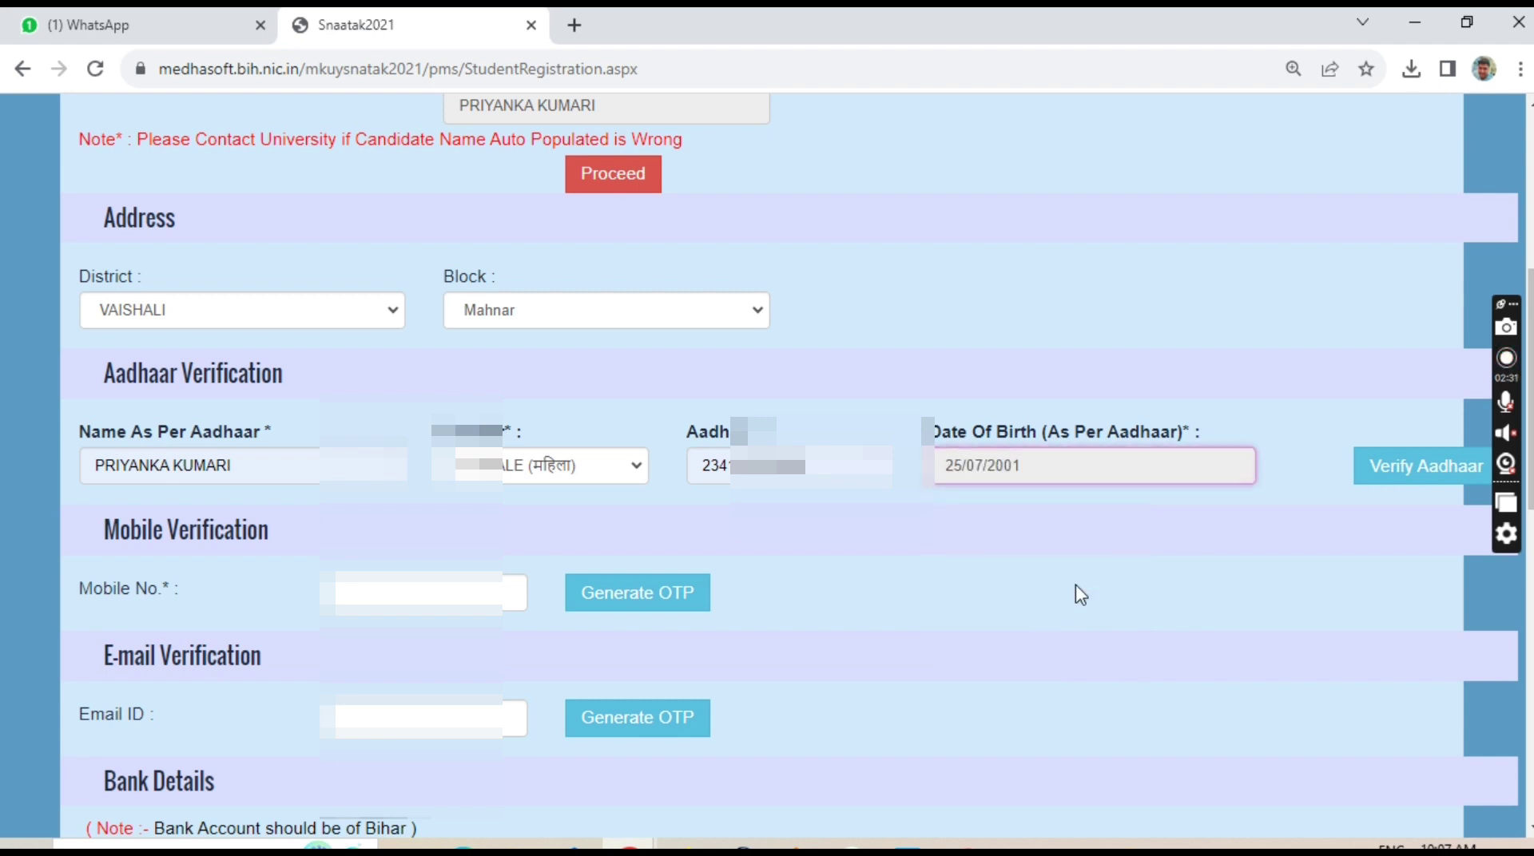
pyautogui.click(1388, 472)
pyautogui.click(1390, 478)
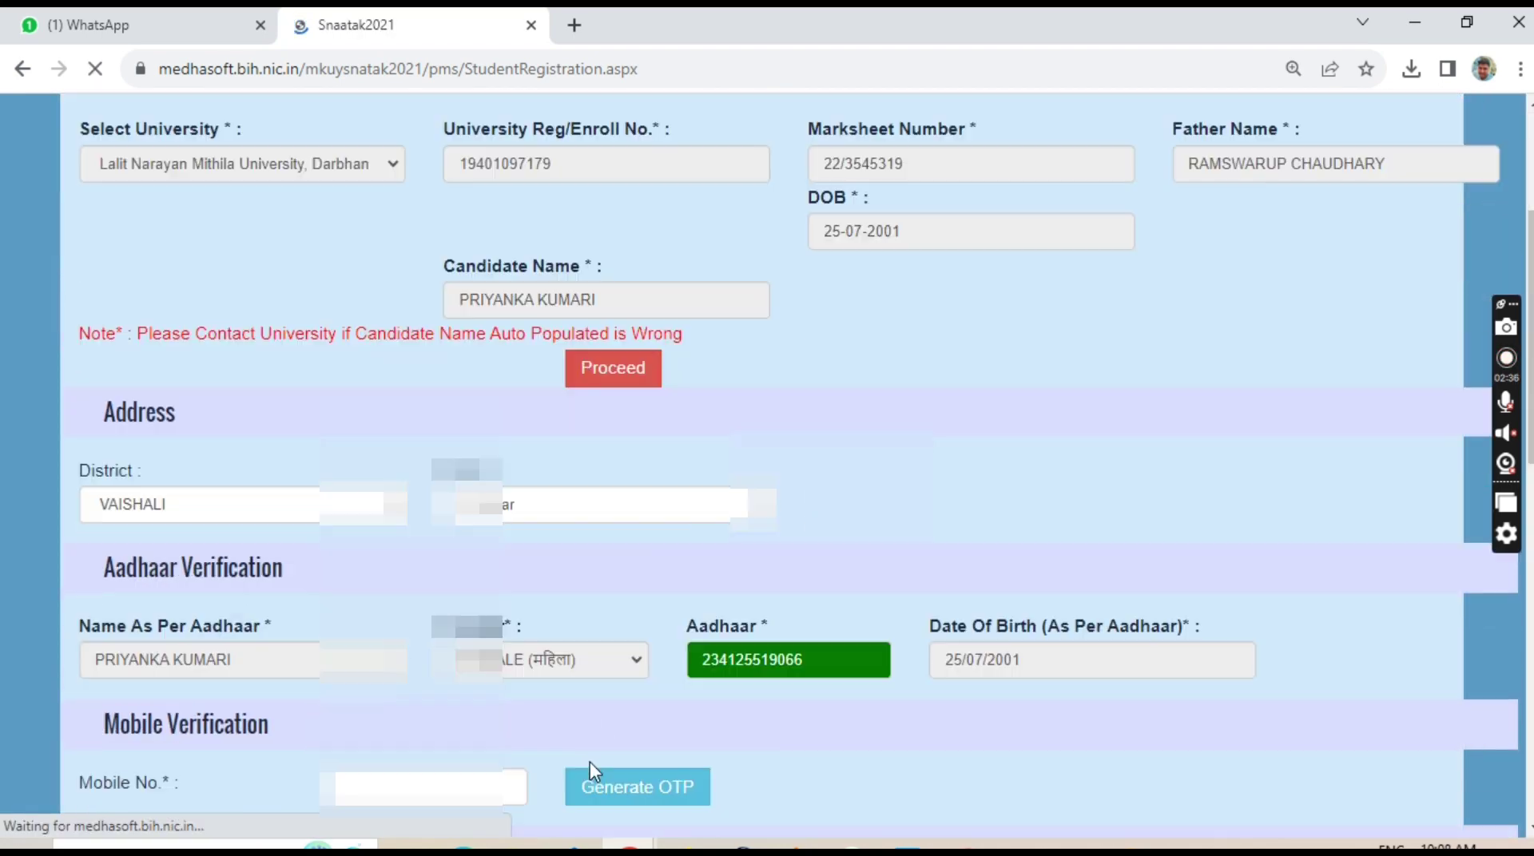
pyautogui.click(370, 389)
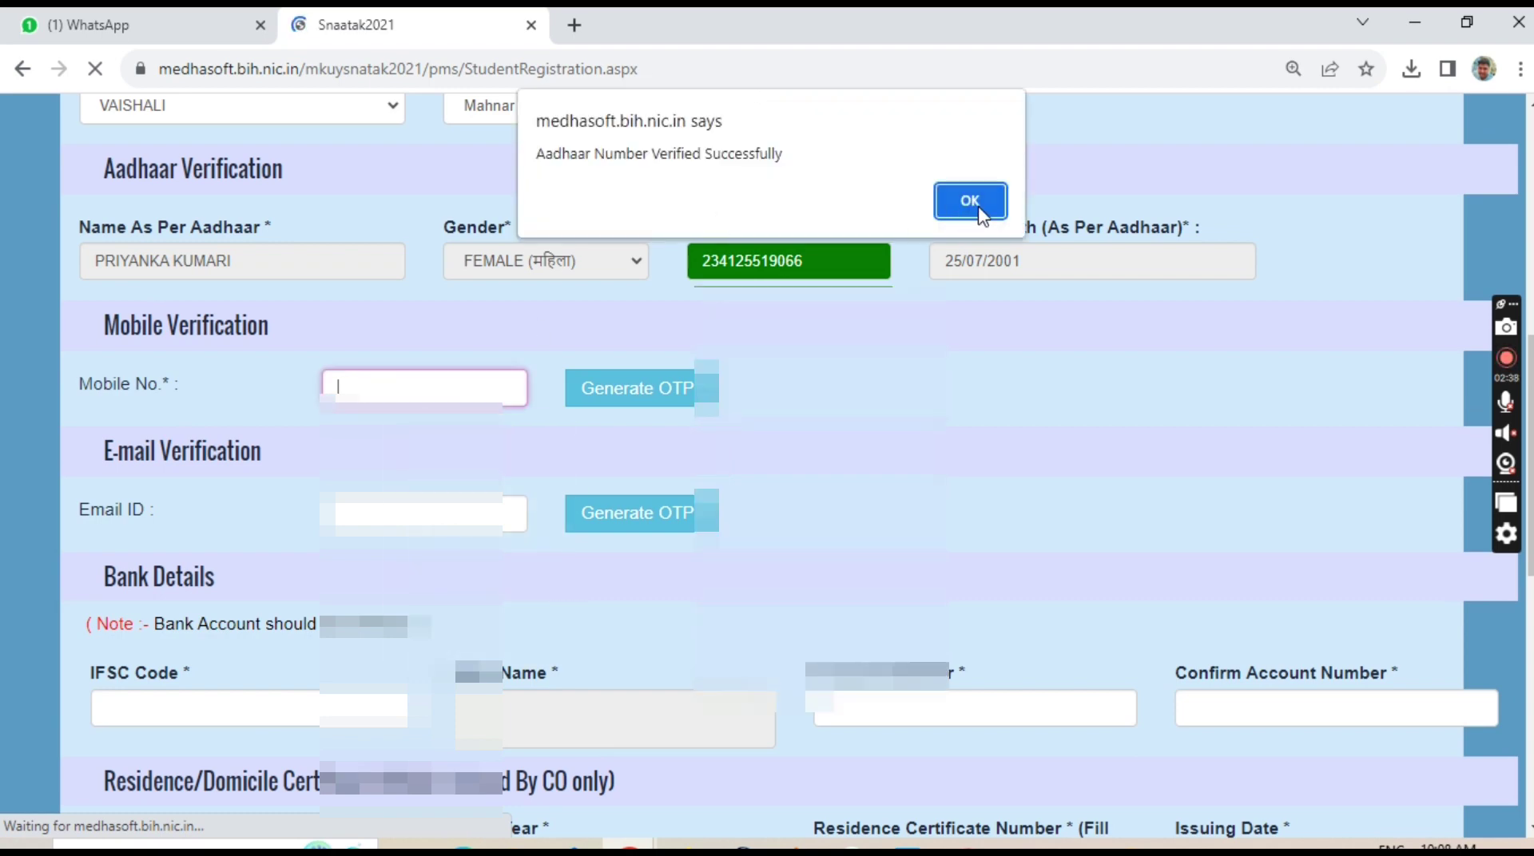
# Dismiss the Aadhaar alert, then enter the student's mobile number and verify it with the received OTP.
pyautogui.press('Return')
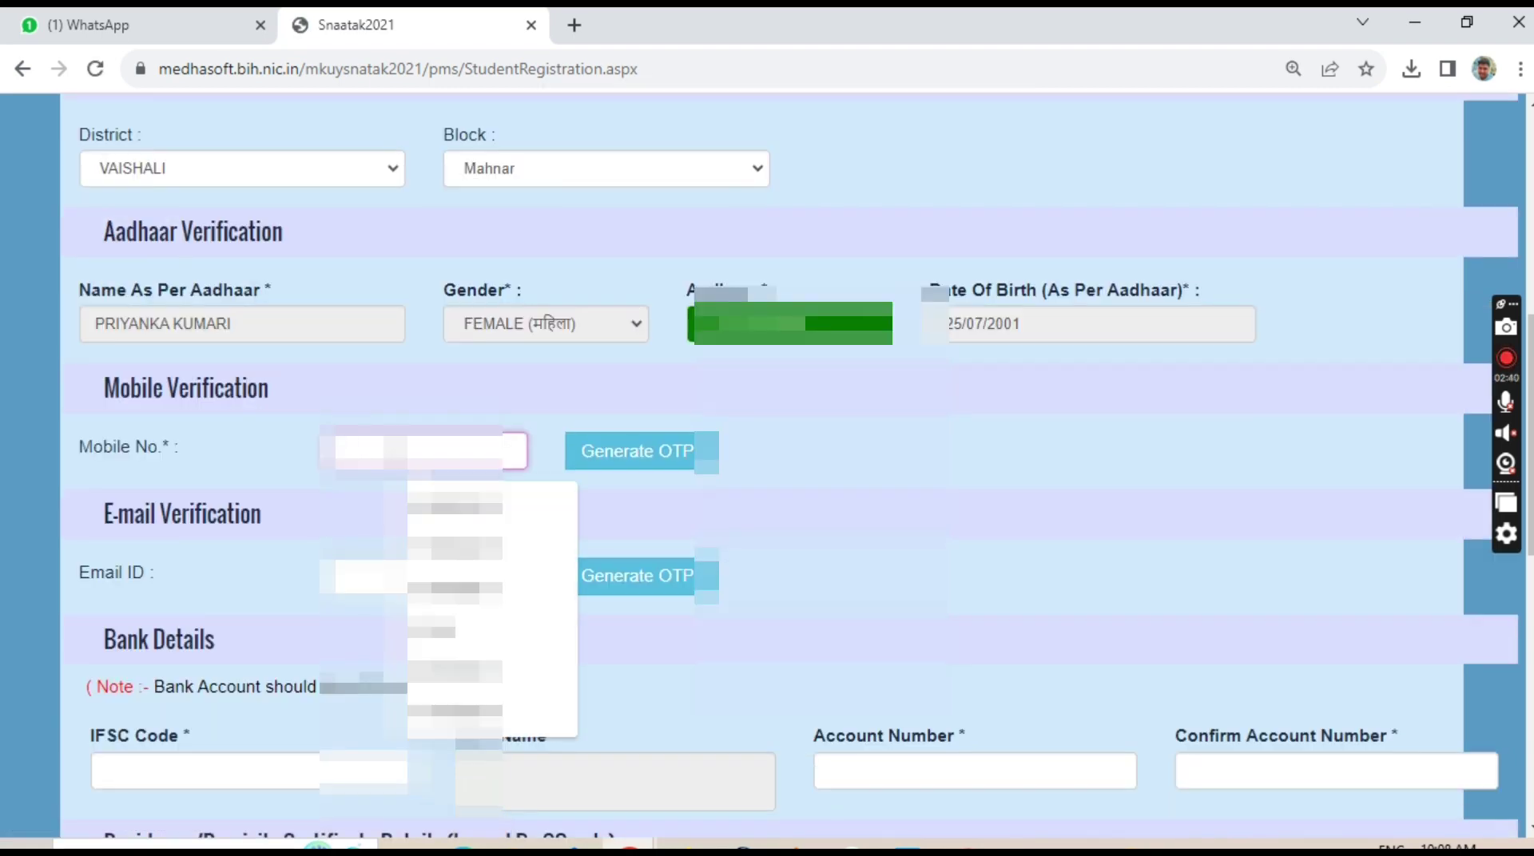
pyautogui.write('9')
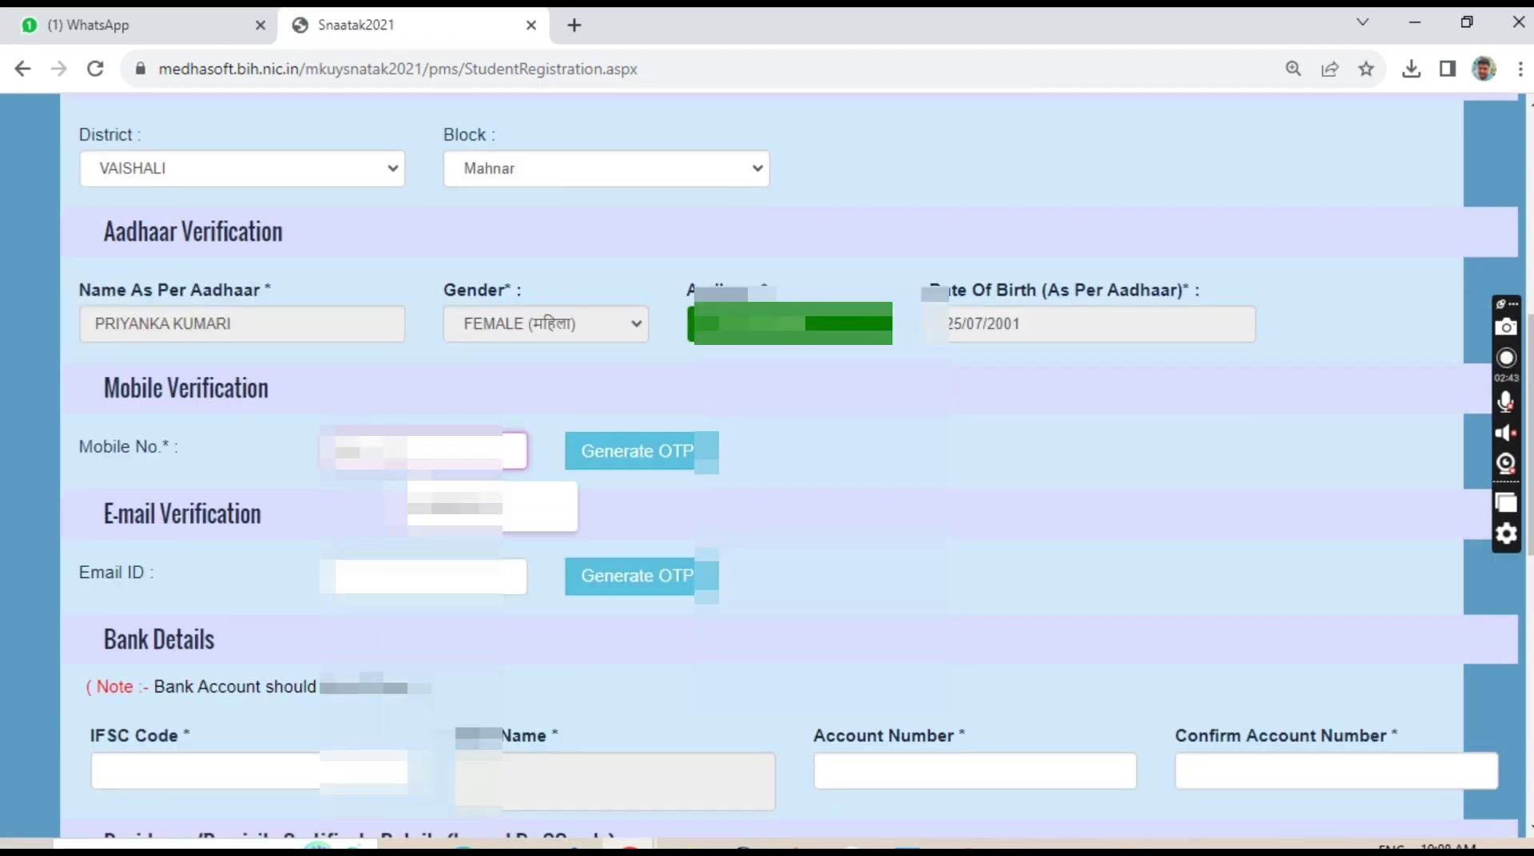
pyautogui.click(456, 506)
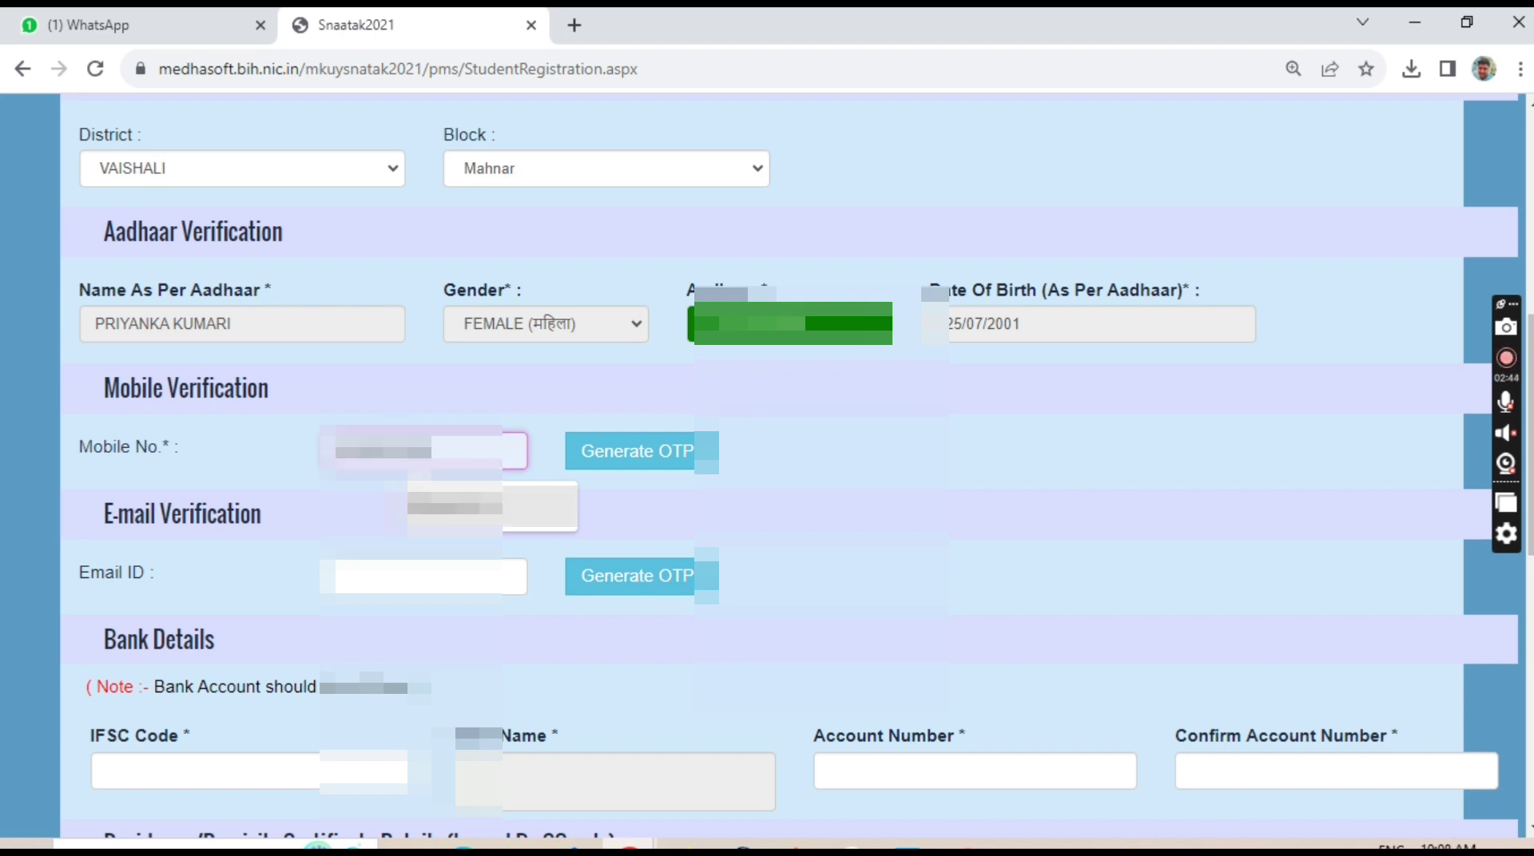
pyautogui.click(631, 450)
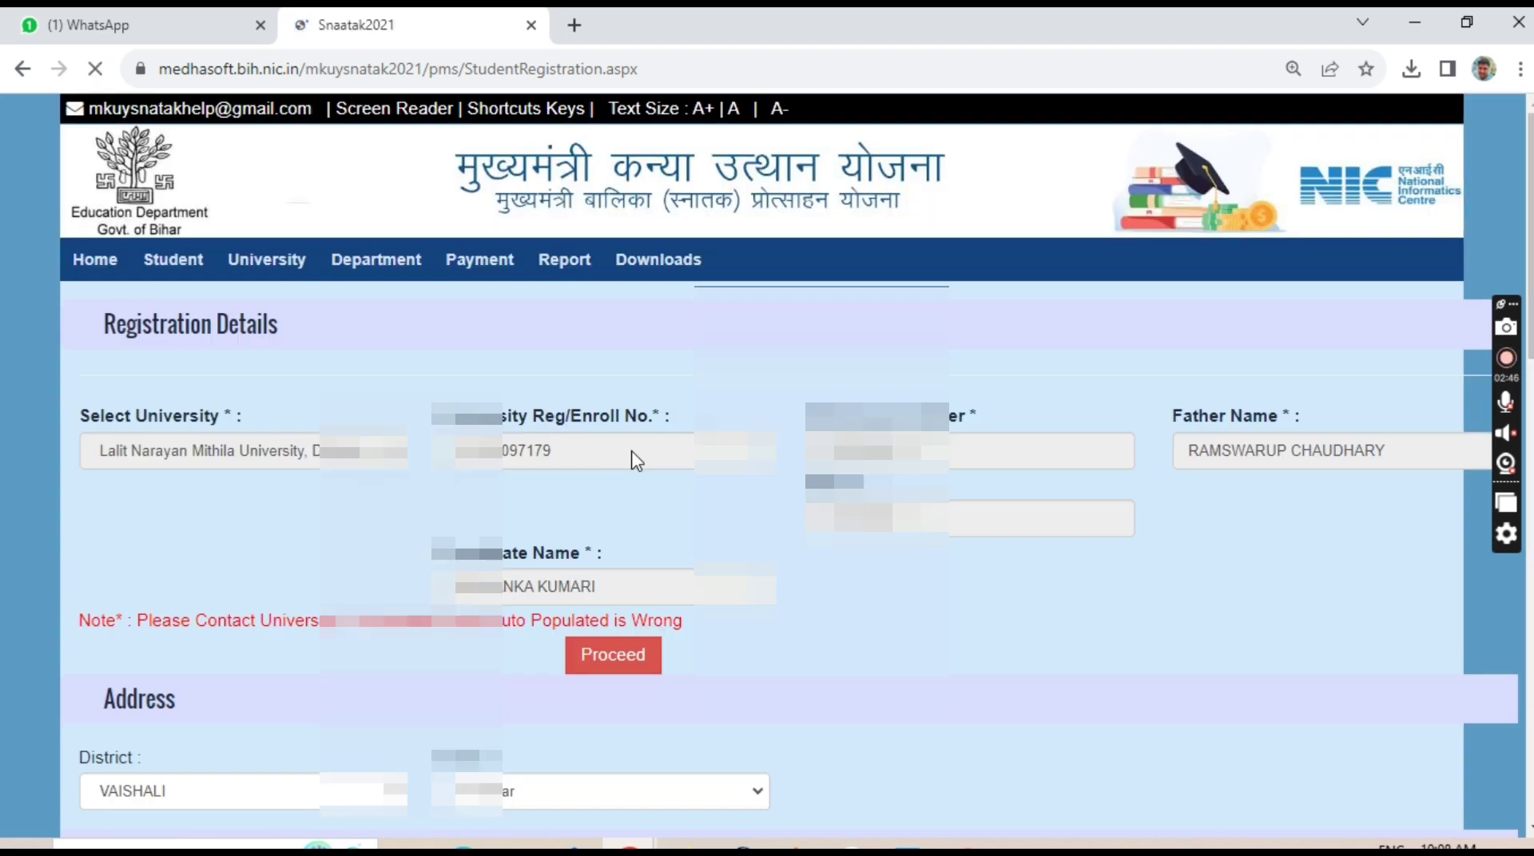
pyautogui.click(961, 204)
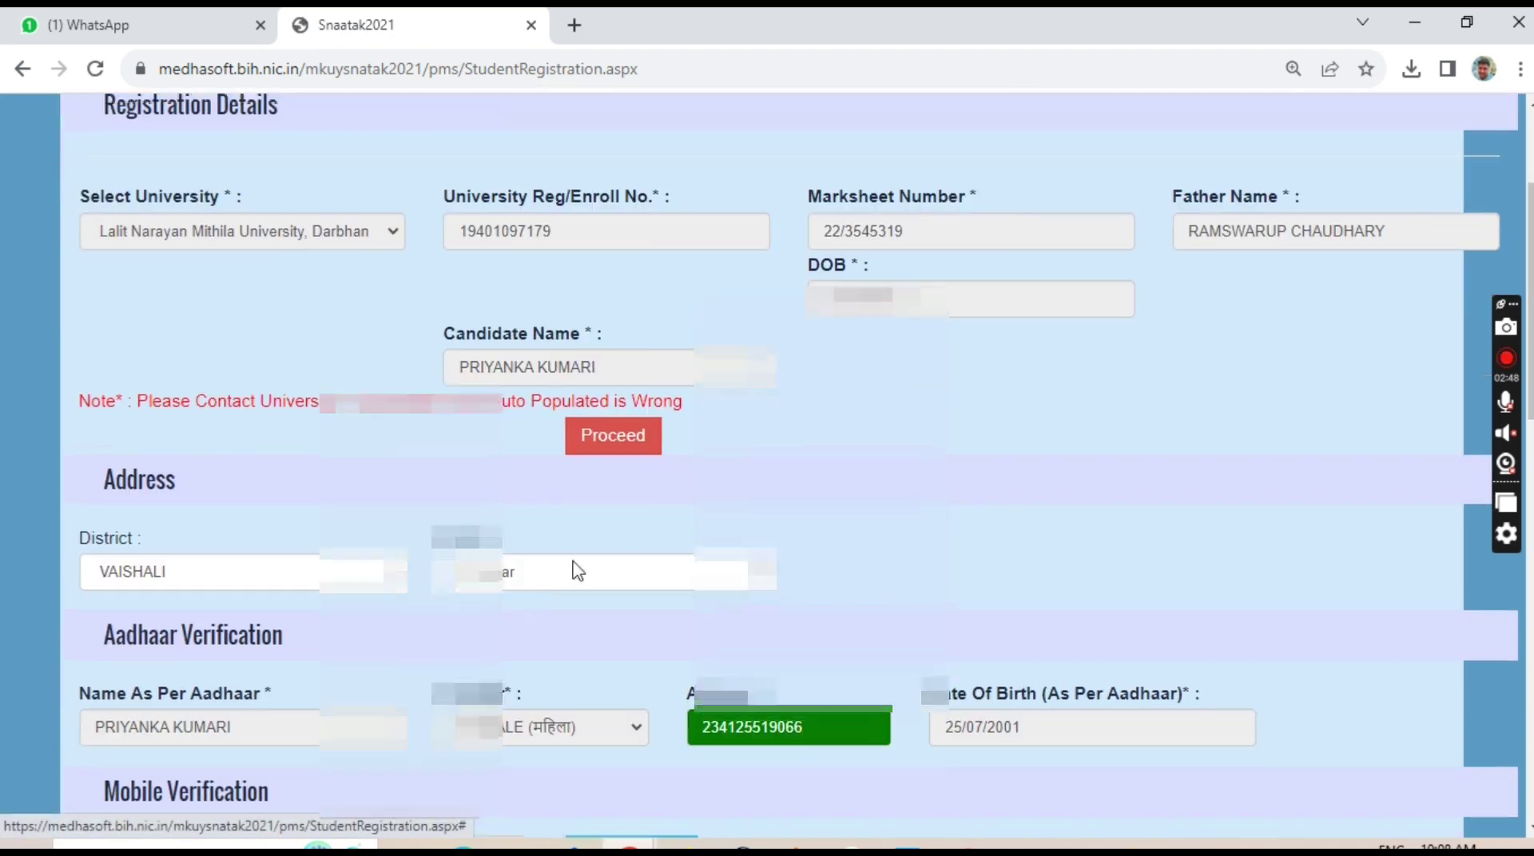
pyautogui.scroll(-3, 577, 570)
pyautogui.click(423, 673)
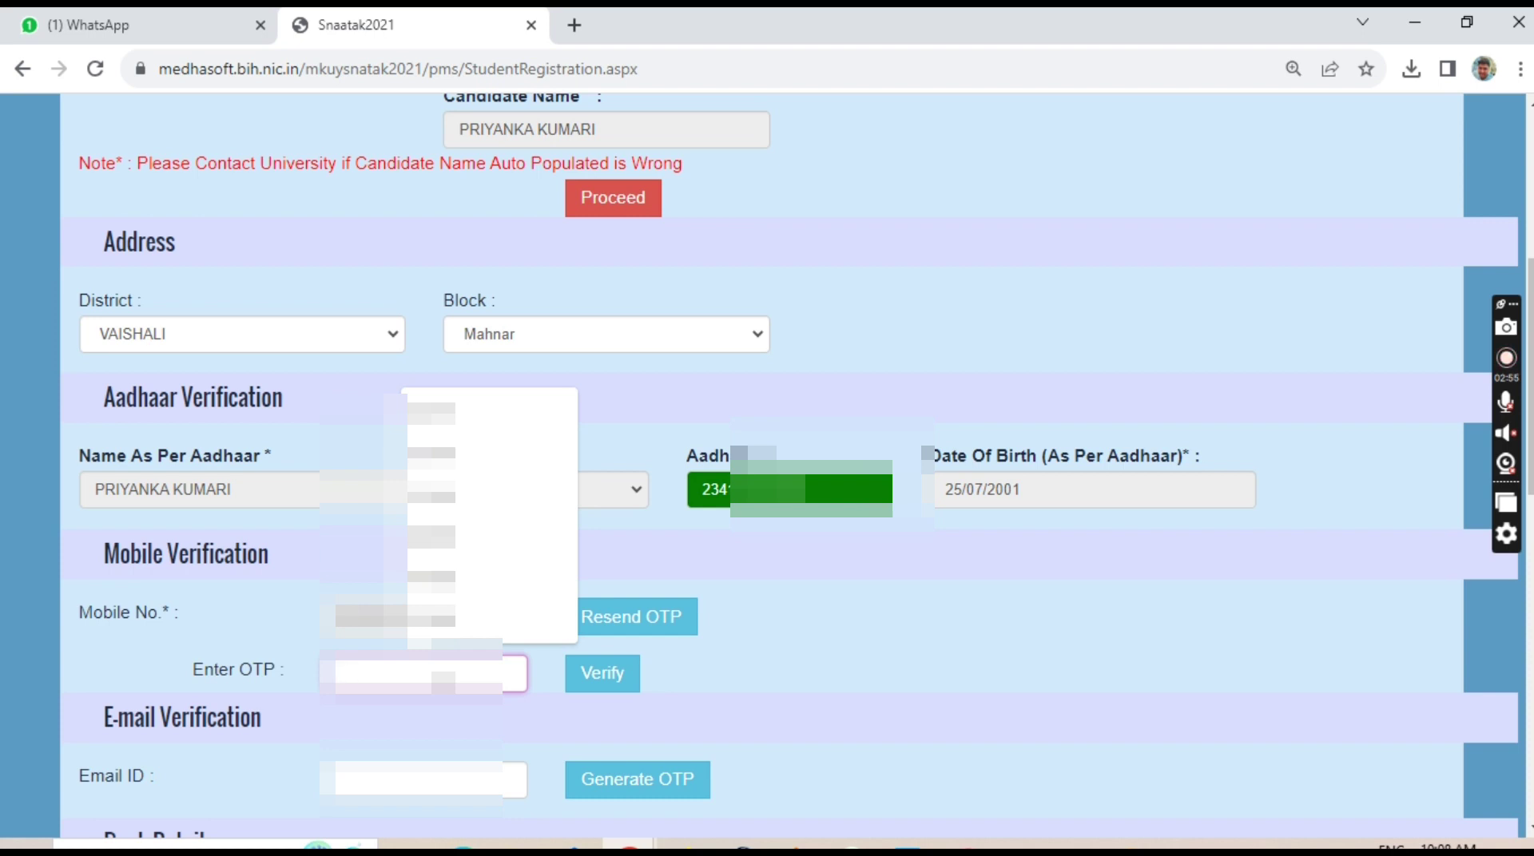
pyautogui.write('123456')
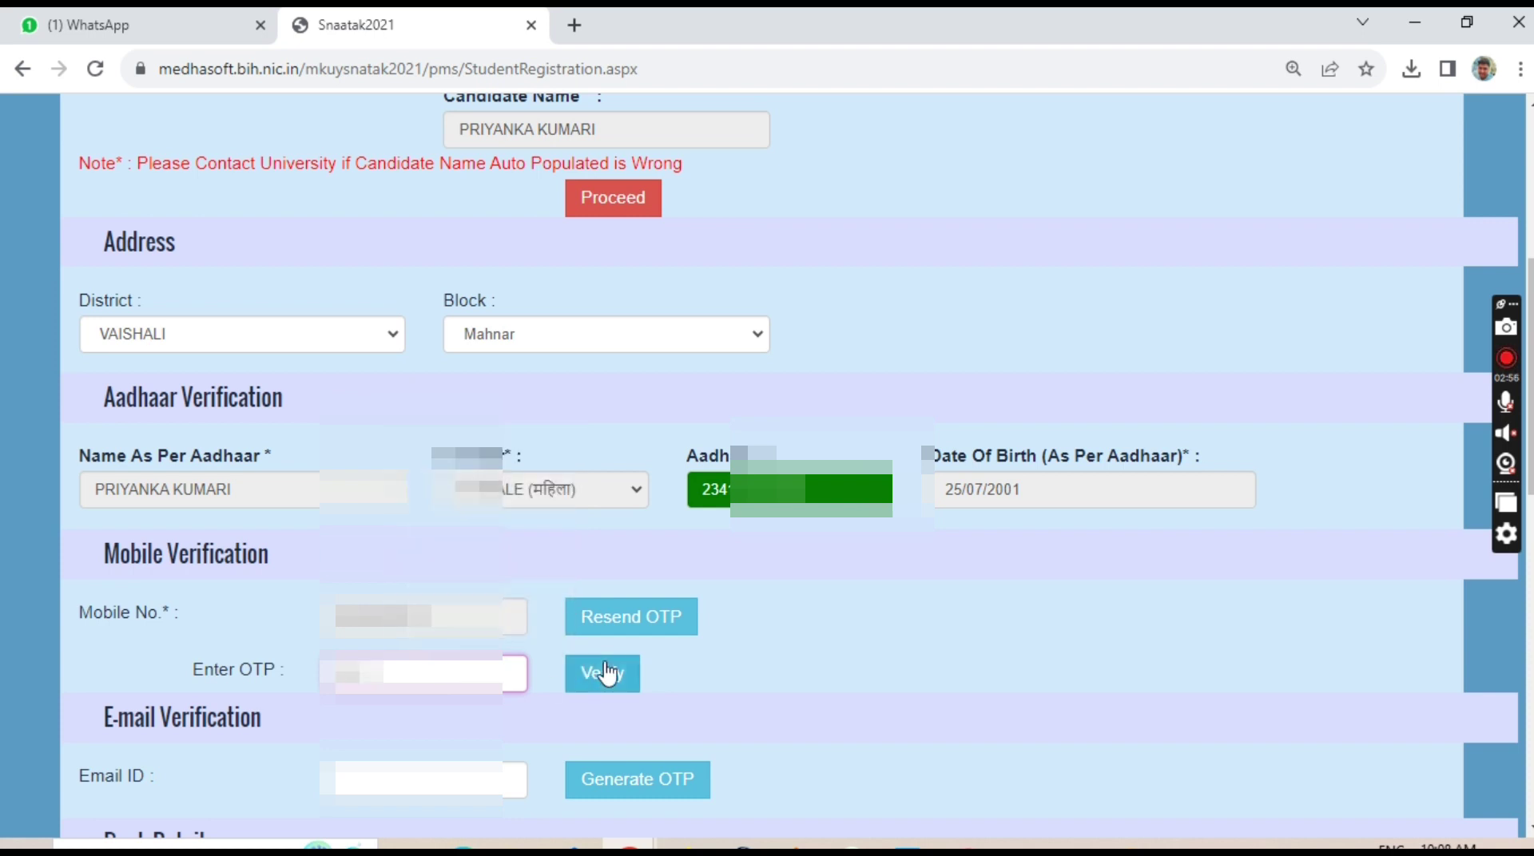
pyautogui.click(605, 674)
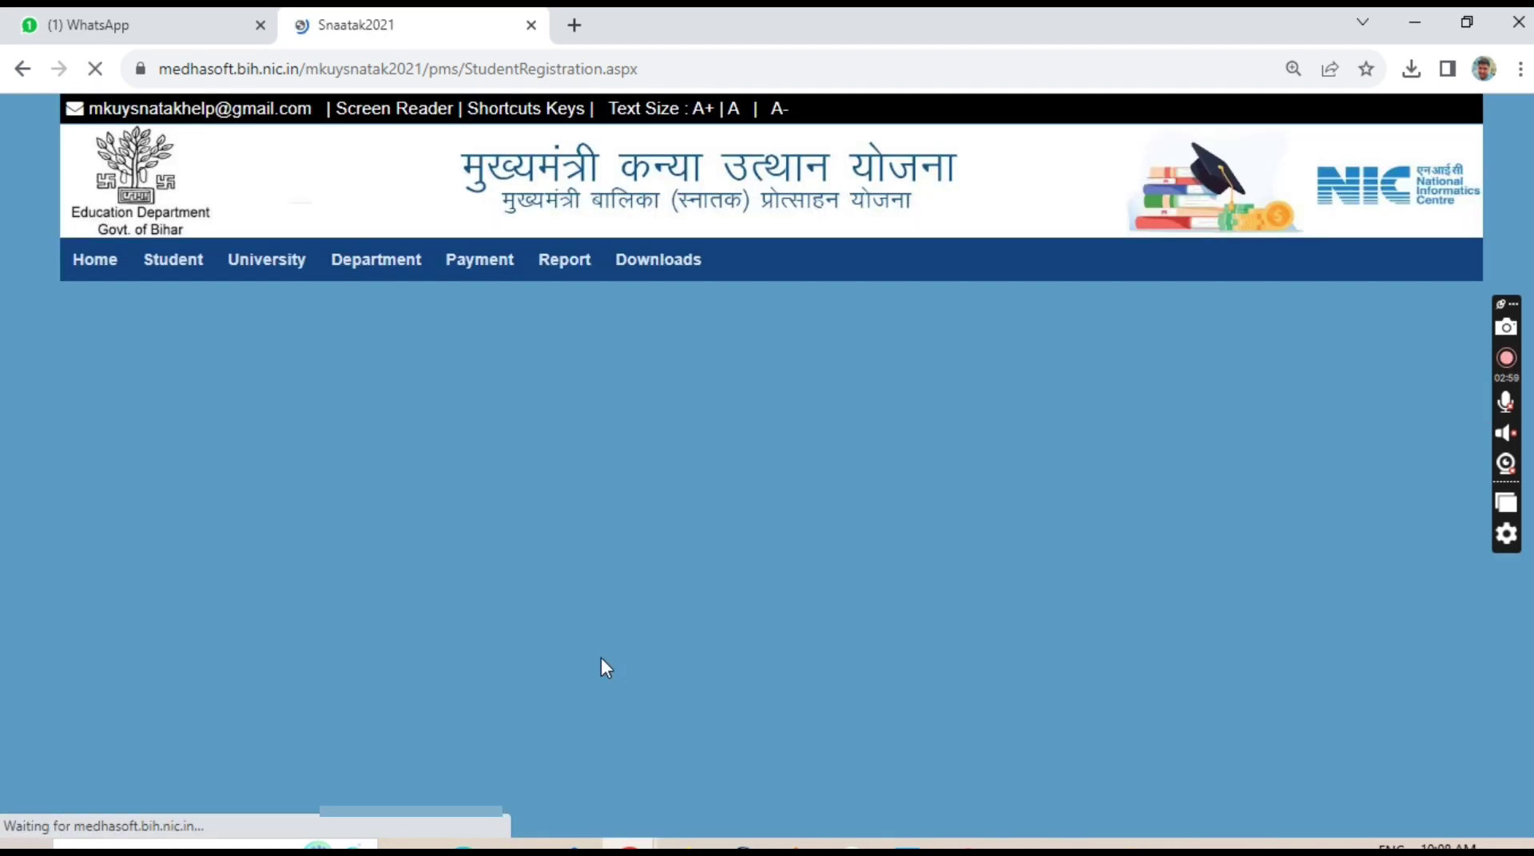
pyautogui.scroll(-1, 368, 639)
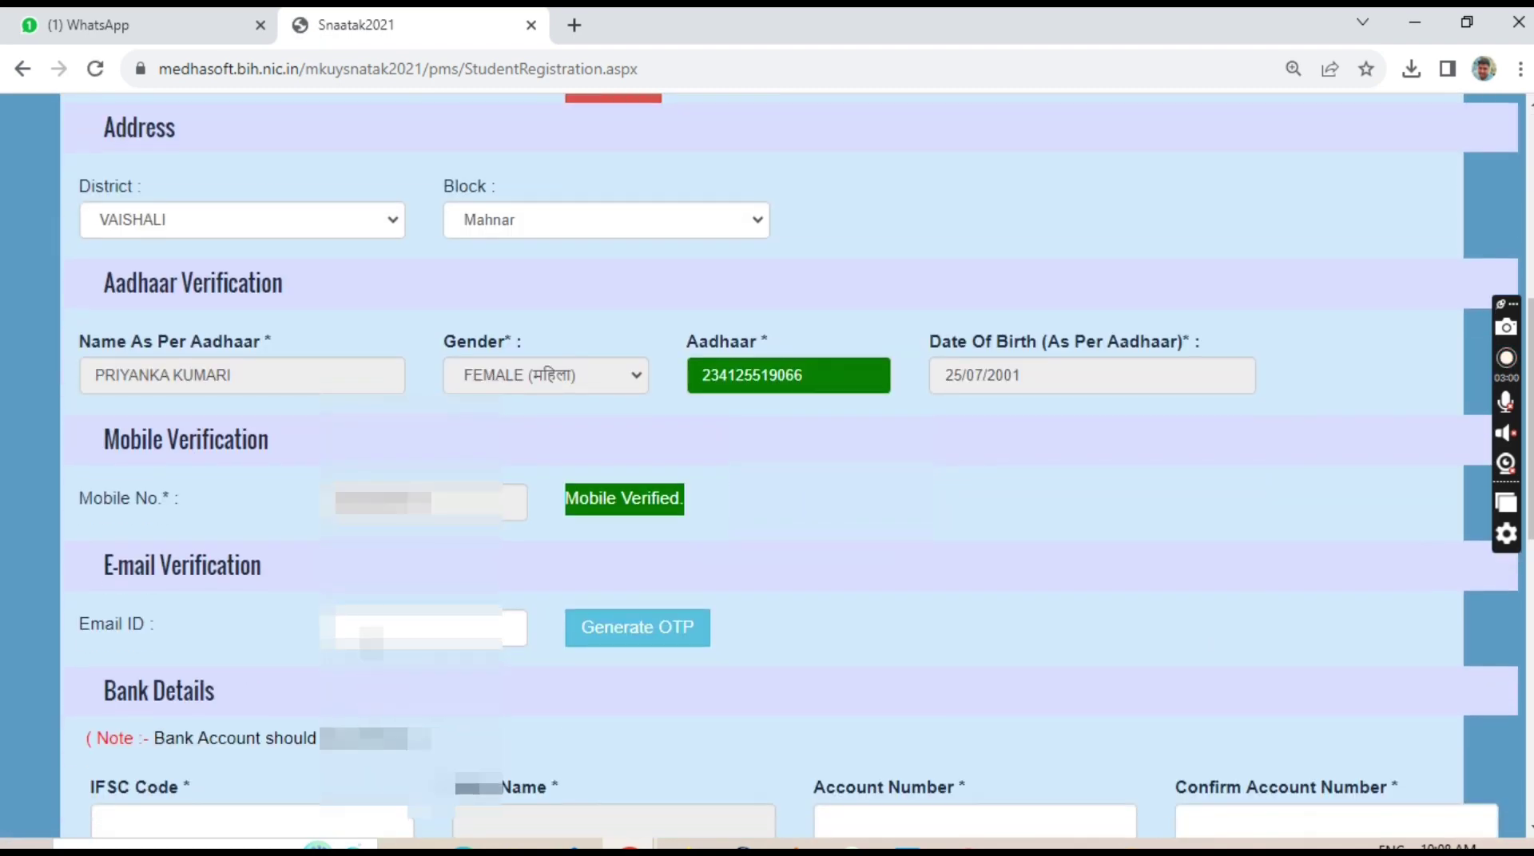
# Enter the student's saved e-mail address, request an OTP, and verify the e-mail with it.
pyautogui.click(367, 627)
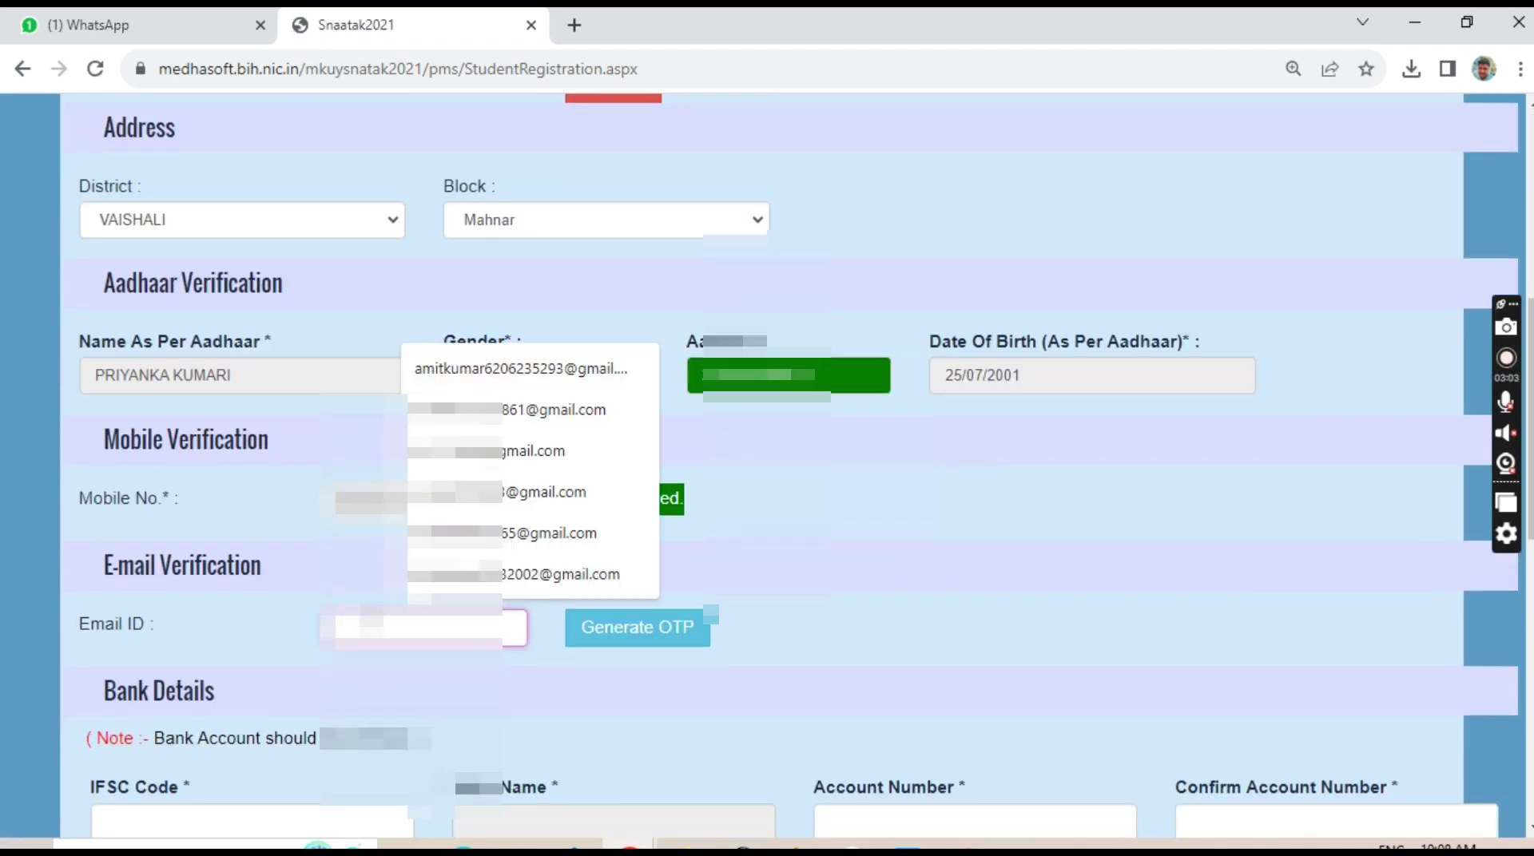
pyautogui.write('a')
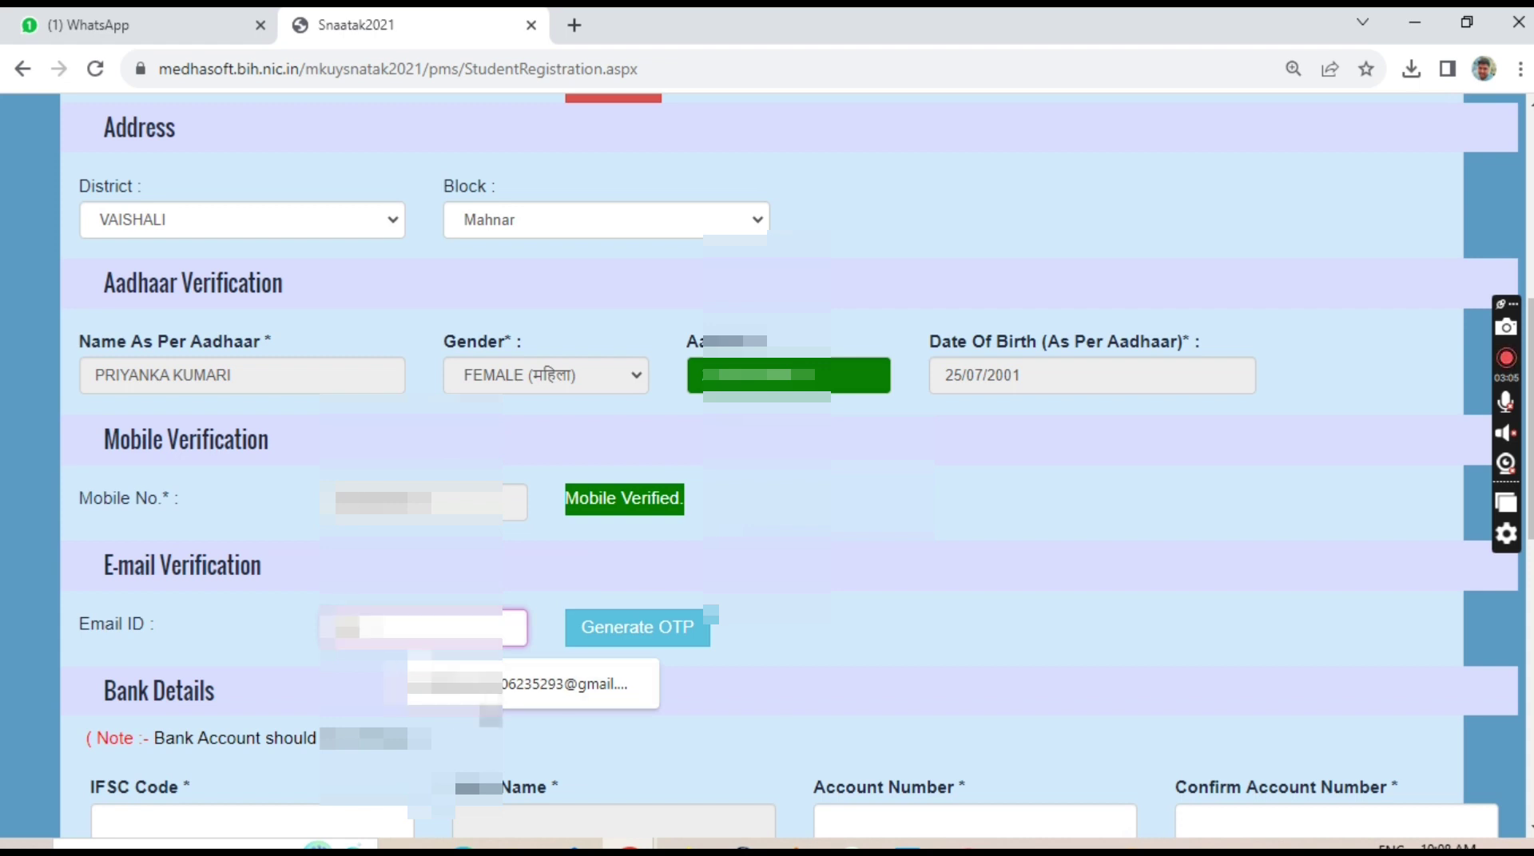
pyautogui.click(607, 681)
pyautogui.click(666, 632)
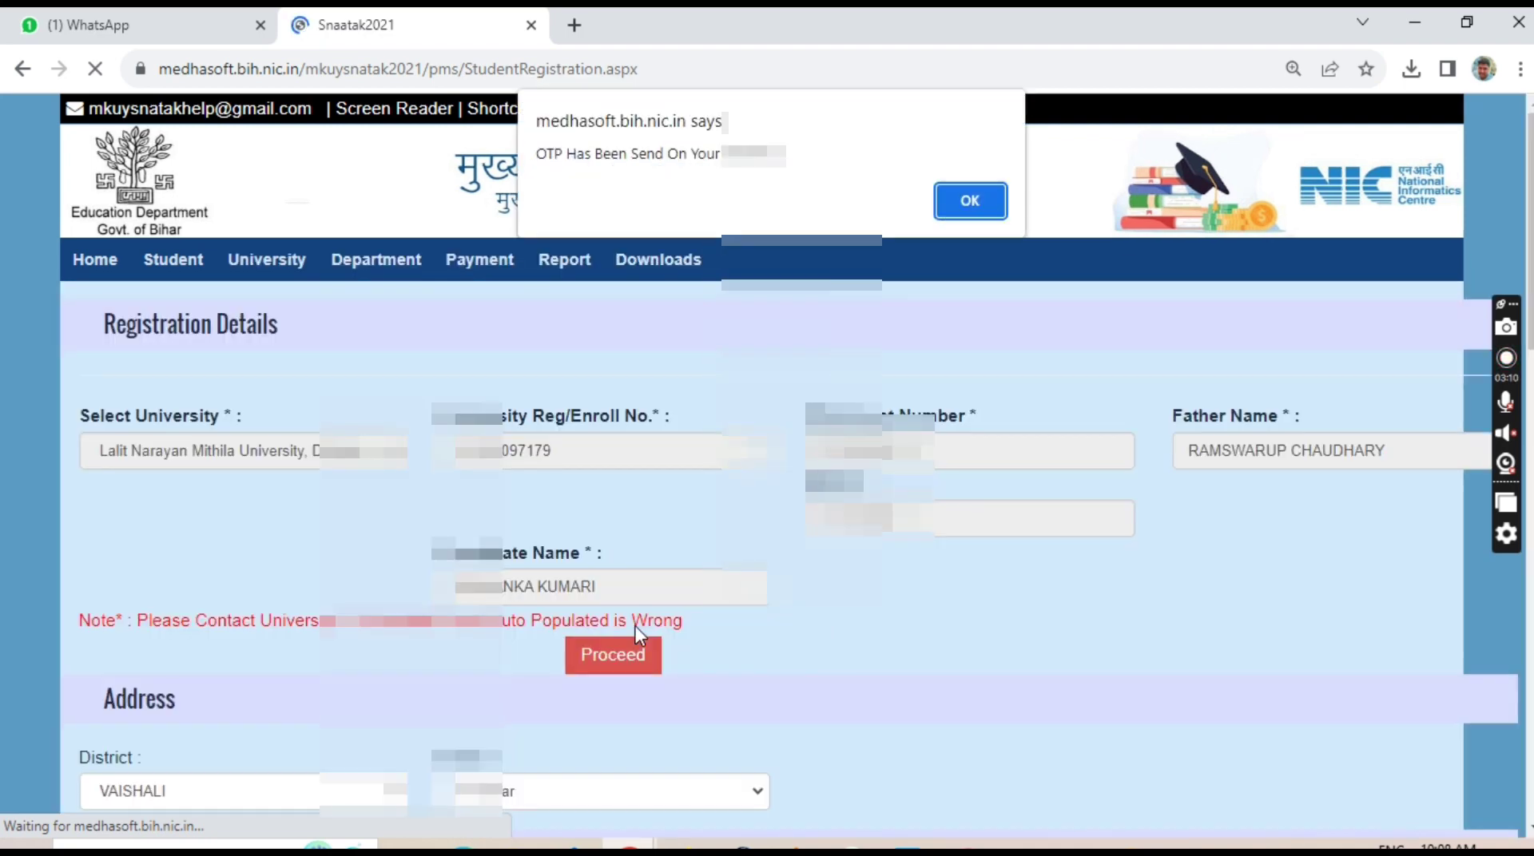
pyautogui.click(970, 205)
pyautogui.scroll(-4, 592, 583)
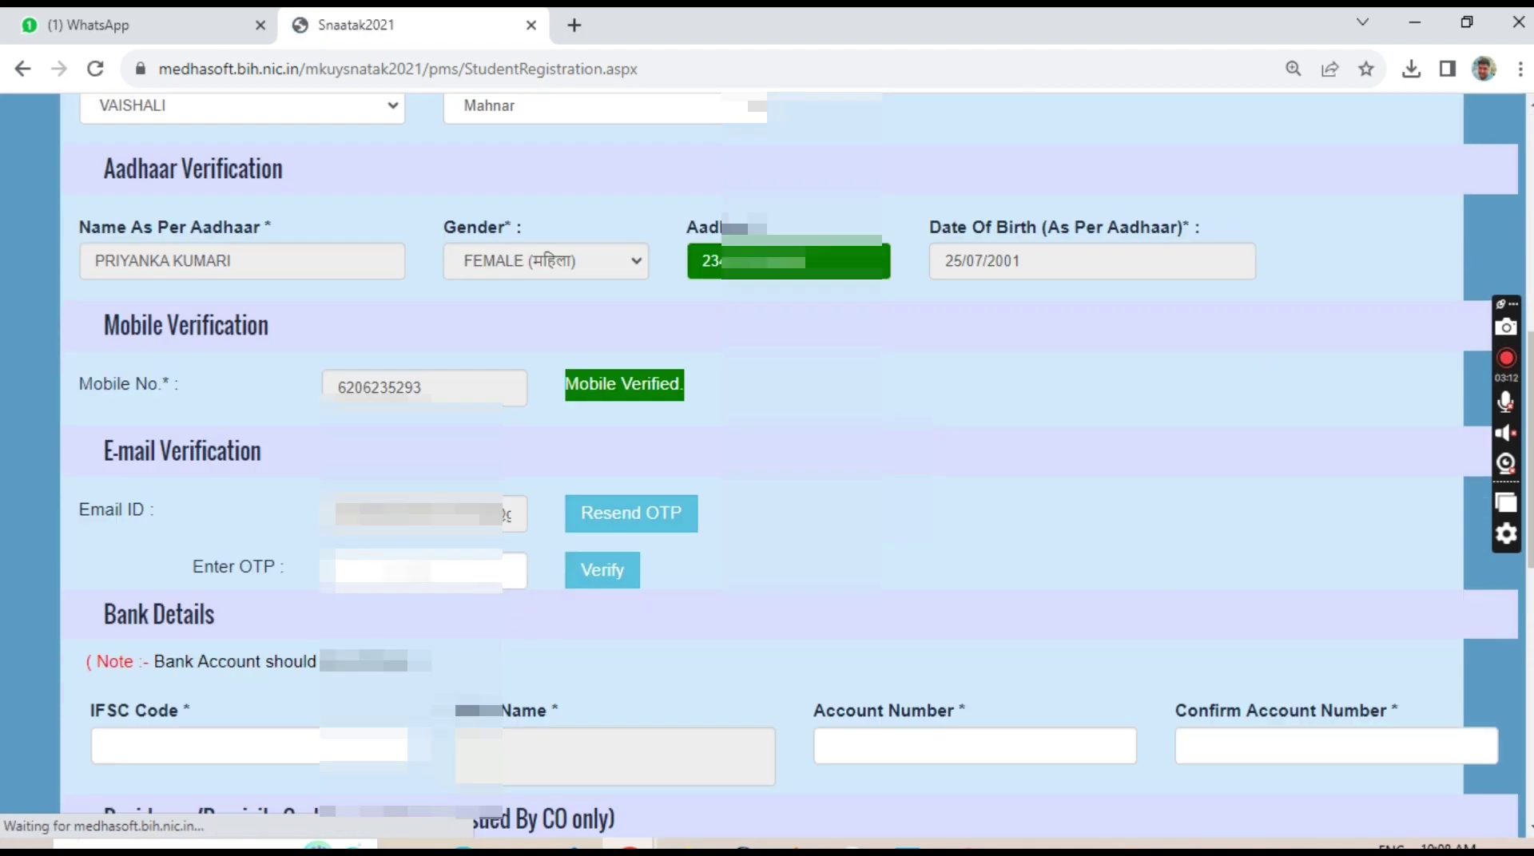
pyautogui.click(448, 571)
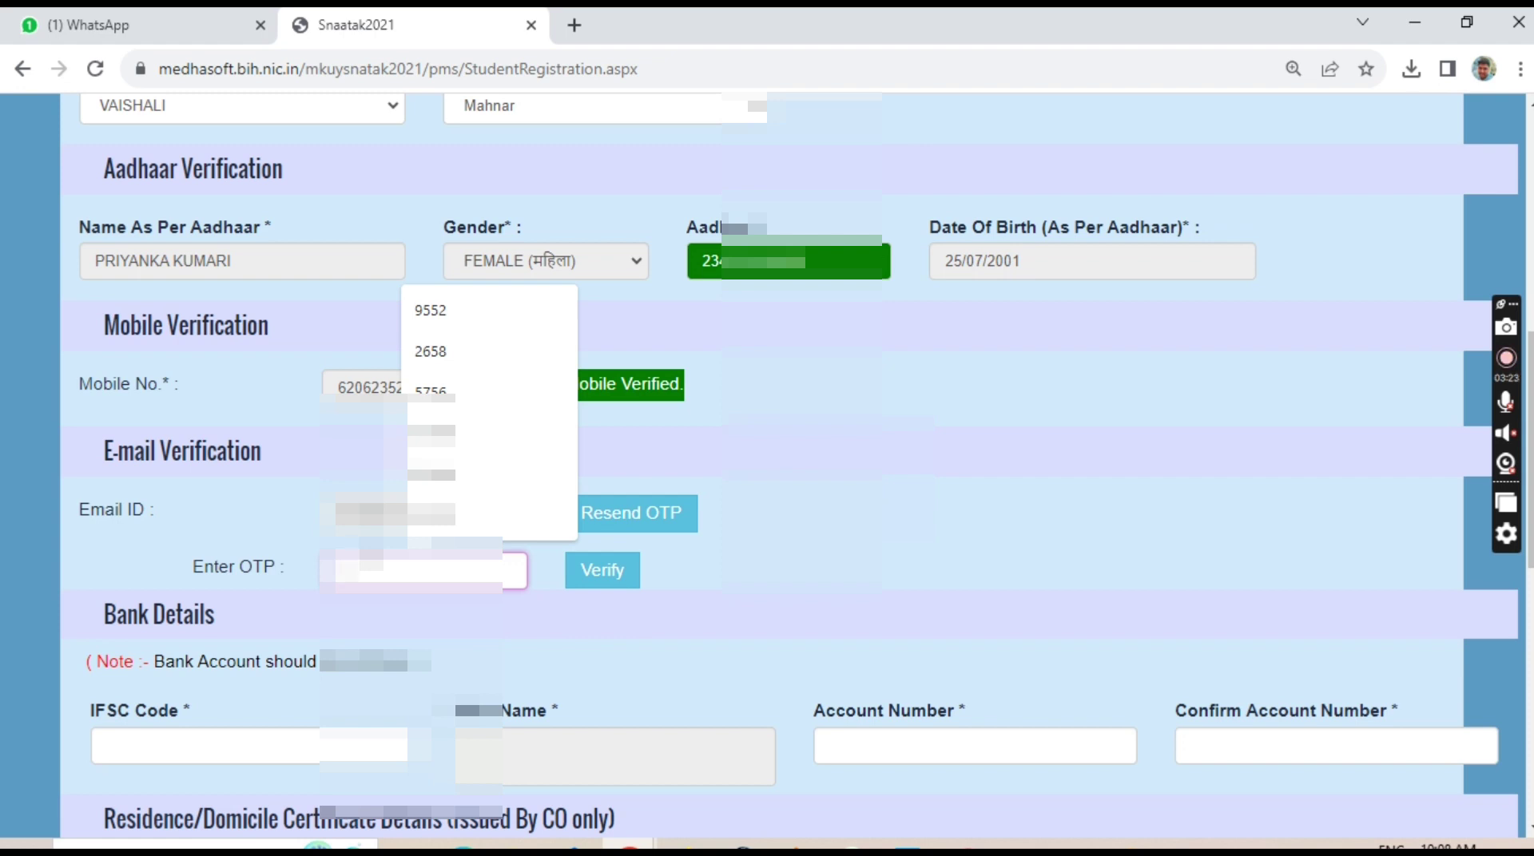
pyautogui.press('Escape')
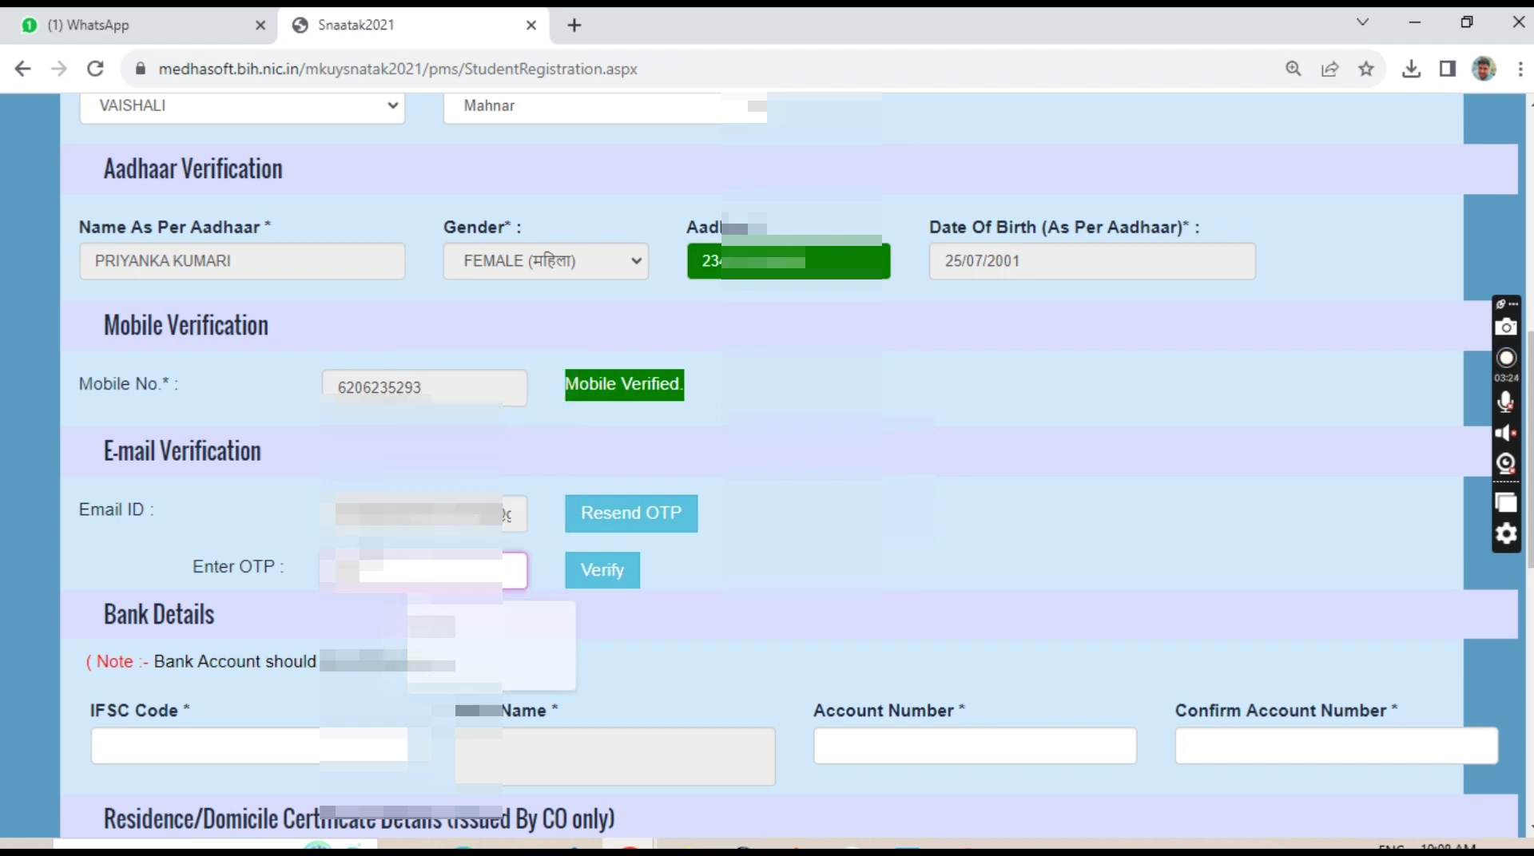
pyautogui.press('Return')
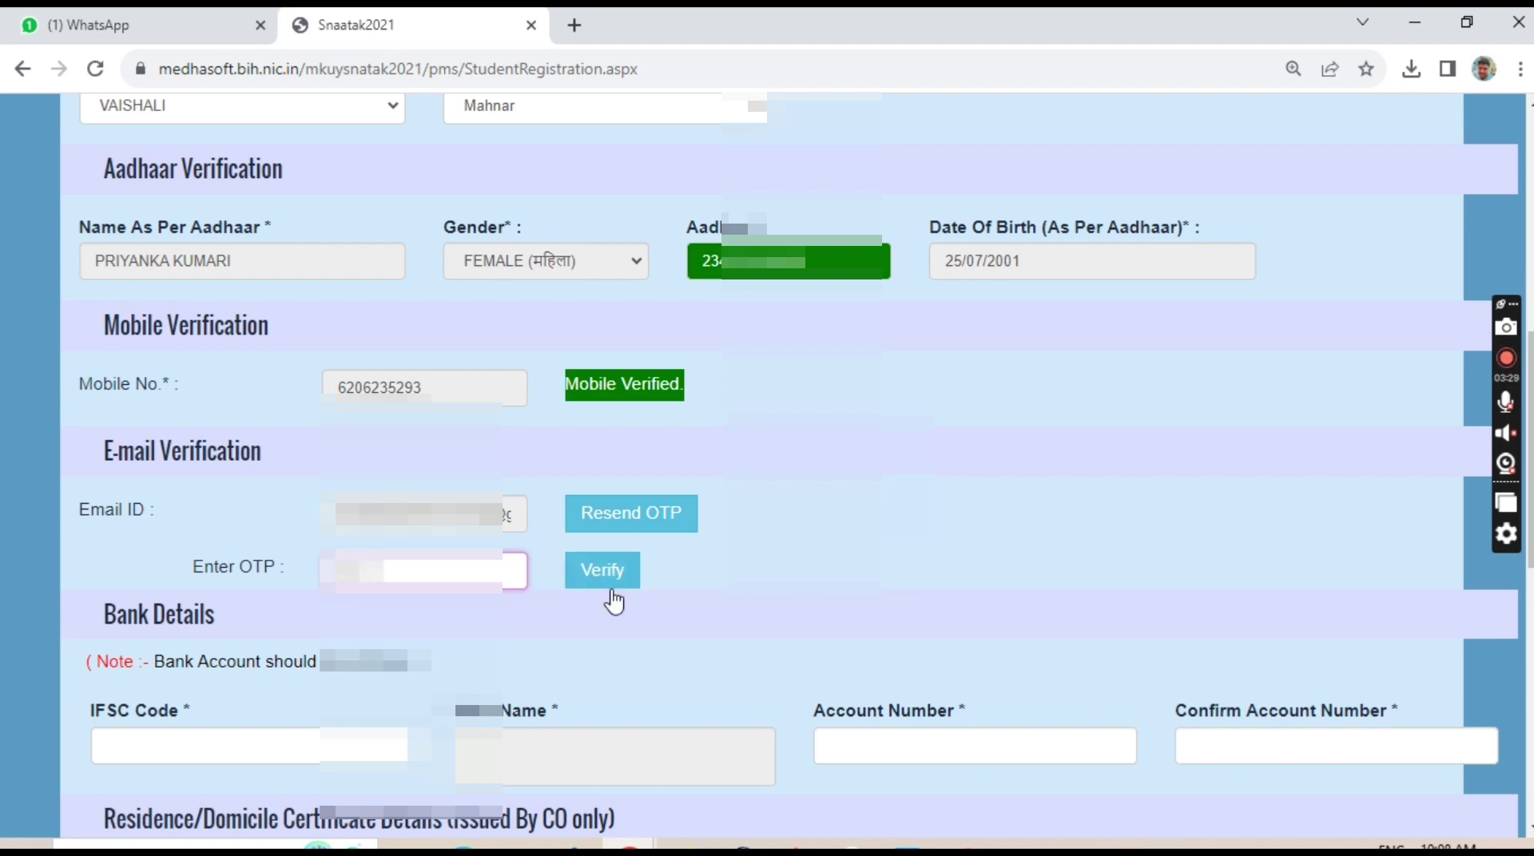
pyautogui.click(598, 572)
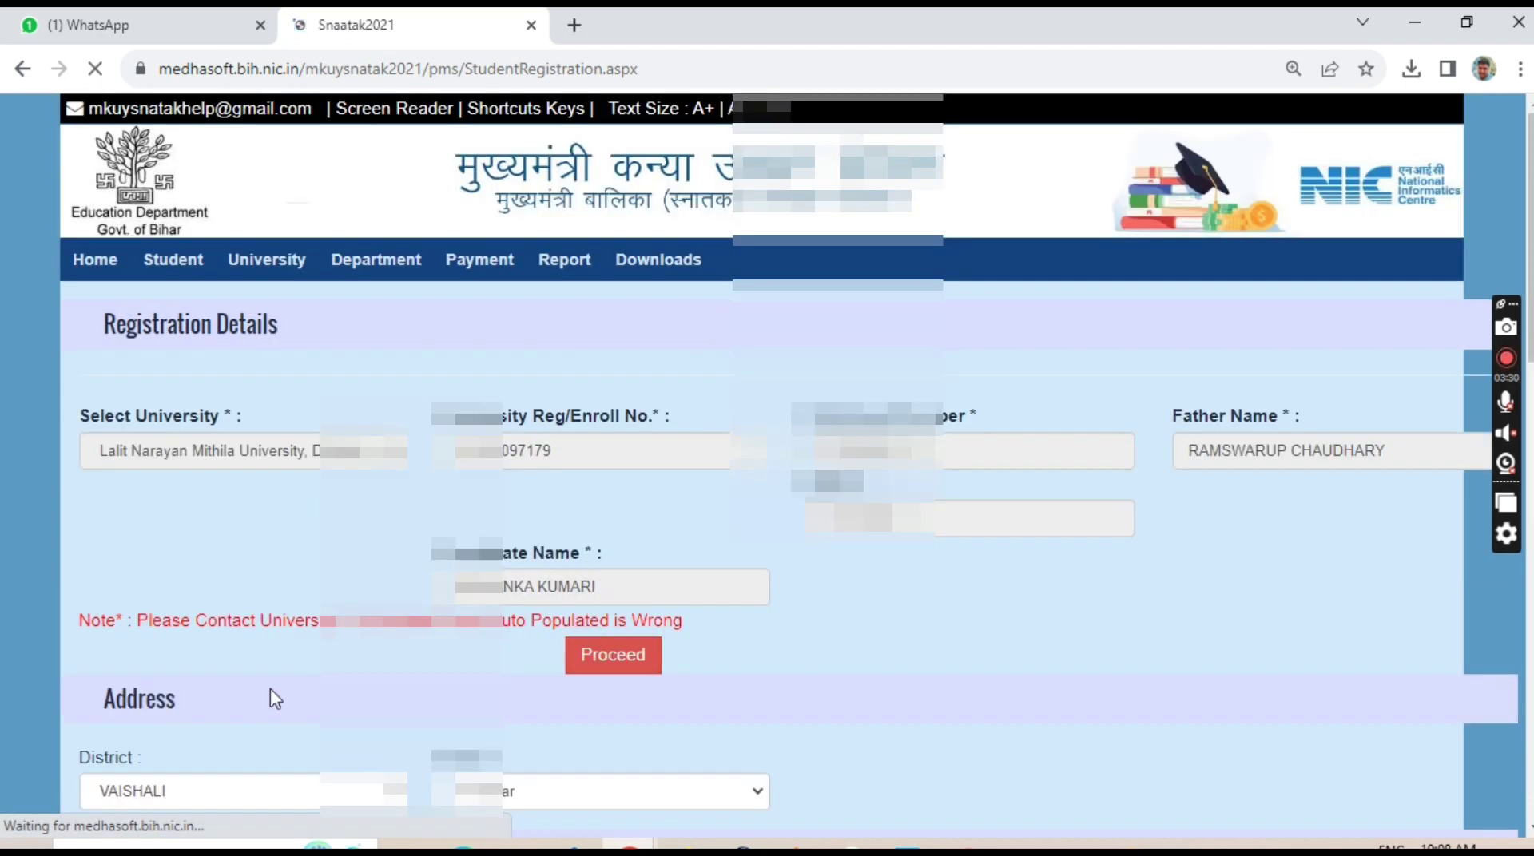
pyautogui.scroll(-10, 270, 688)
pyautogui.click(181, 547)
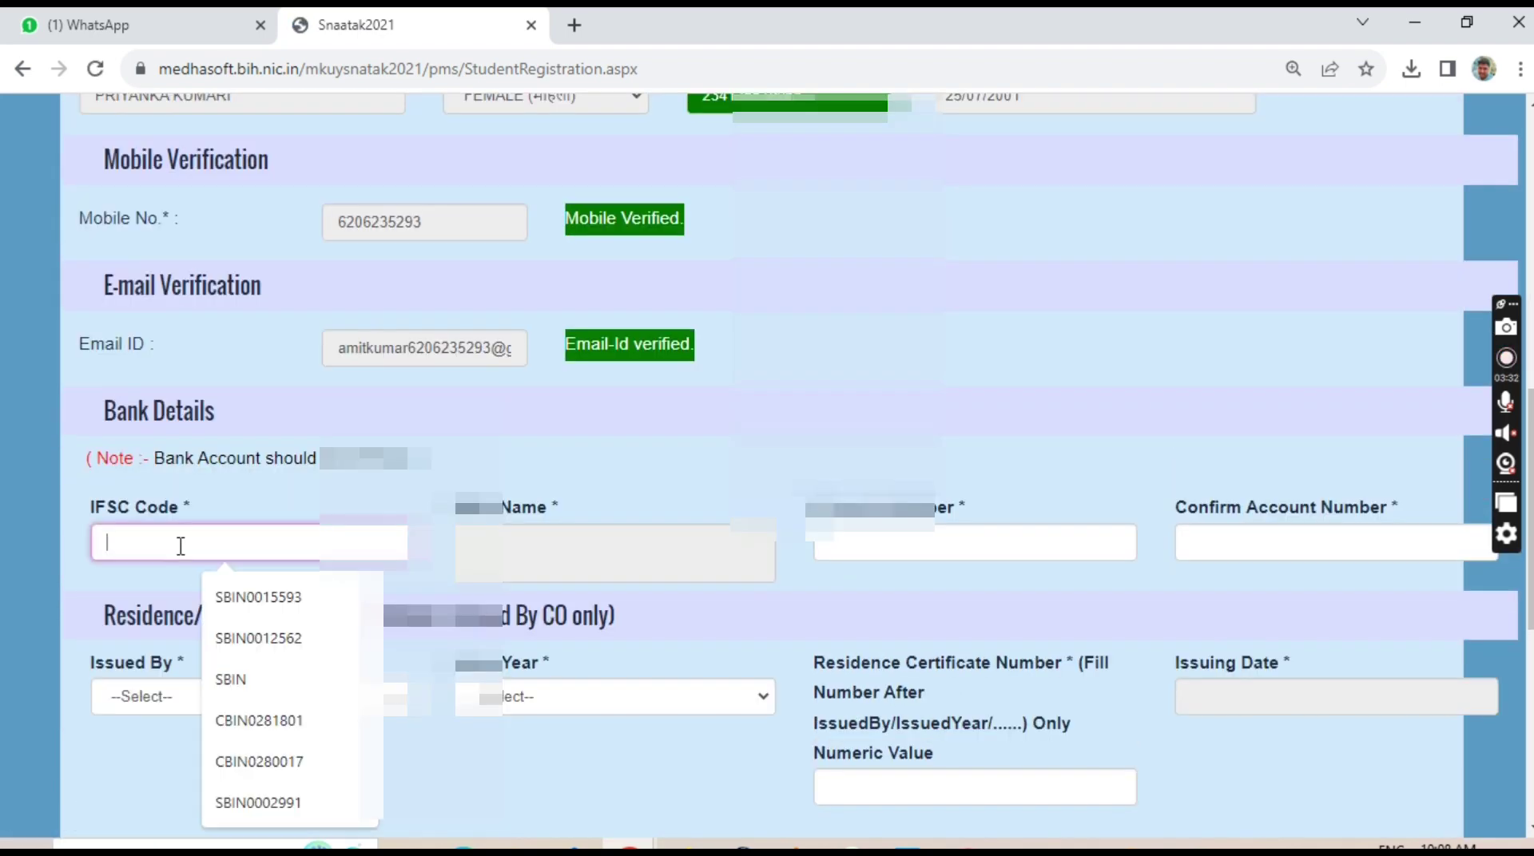
# Choose IFSC SBIN0015593 and enter the bank account number in both account fields so they match.
pyautogui.click(257, 598)
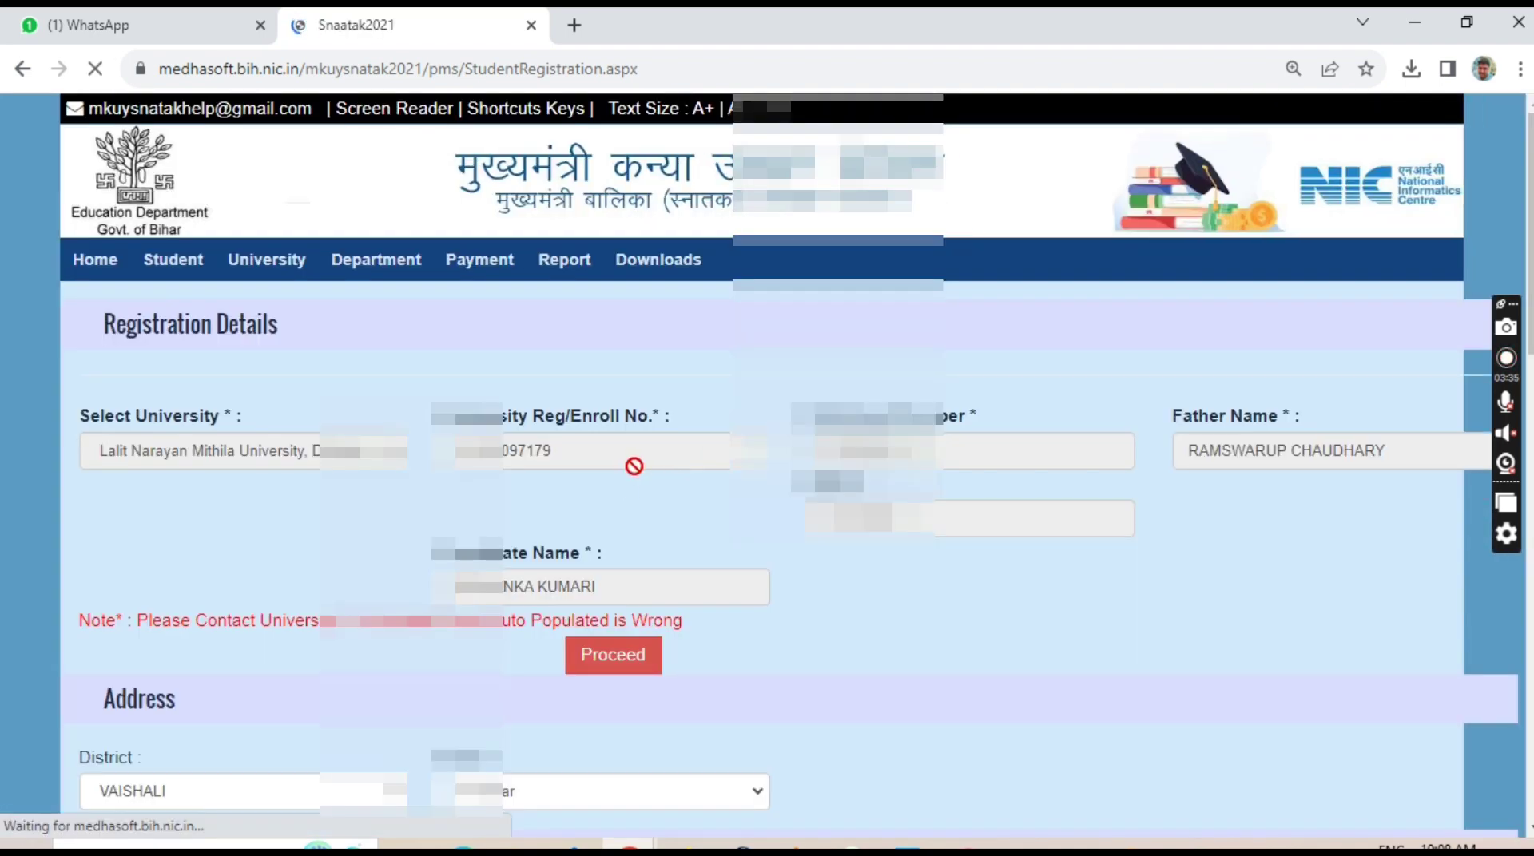
pyautogui.scroll(-5, 634, 466)
pyautogui.scroll(-5, 732, 644)
pyautogui.click(867, 543)
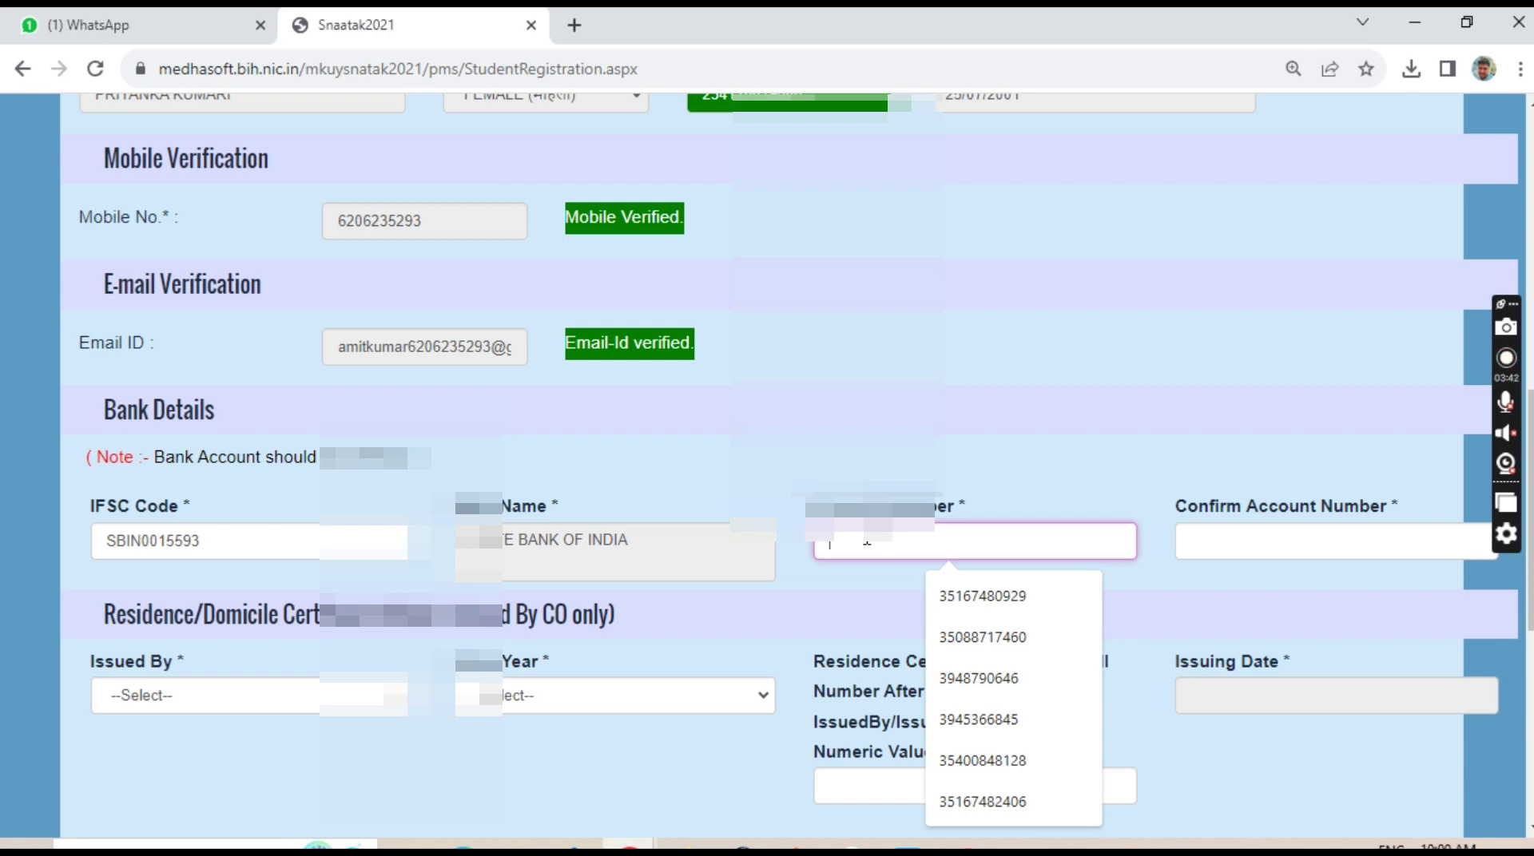
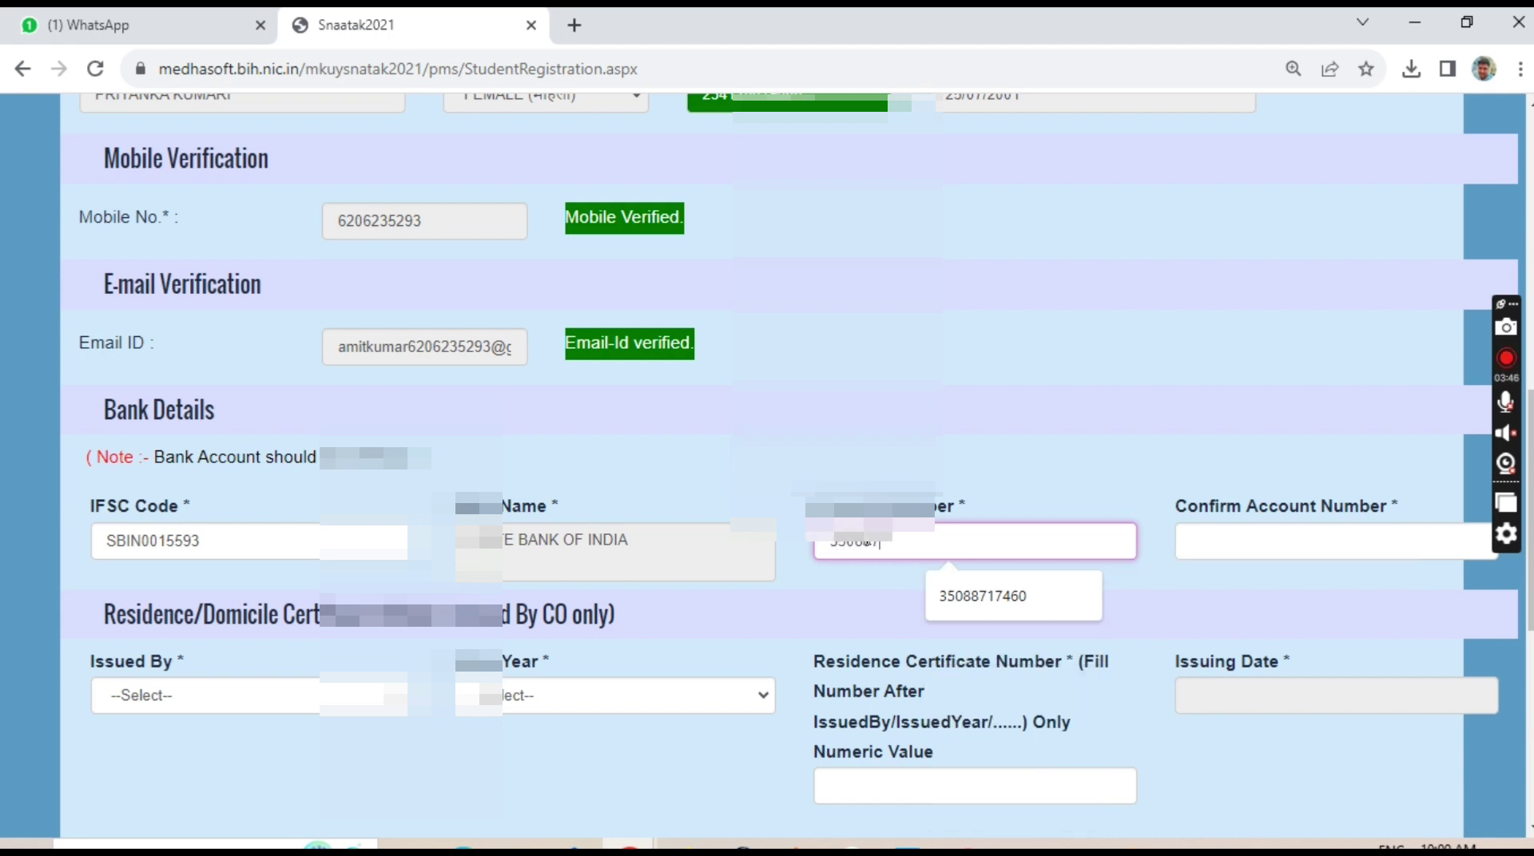
pyautogui.click(1246, 541)
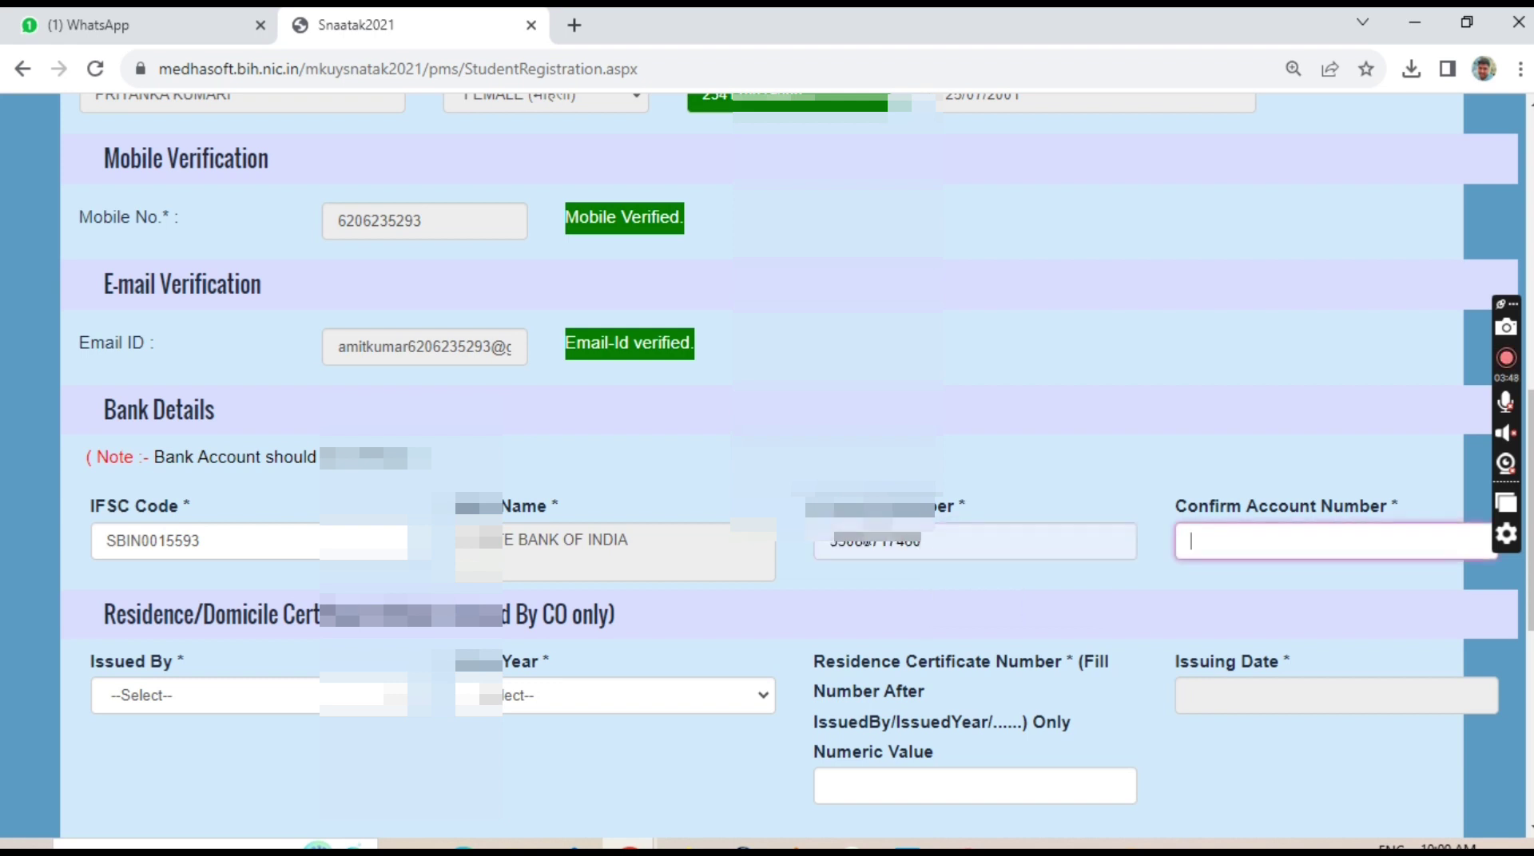
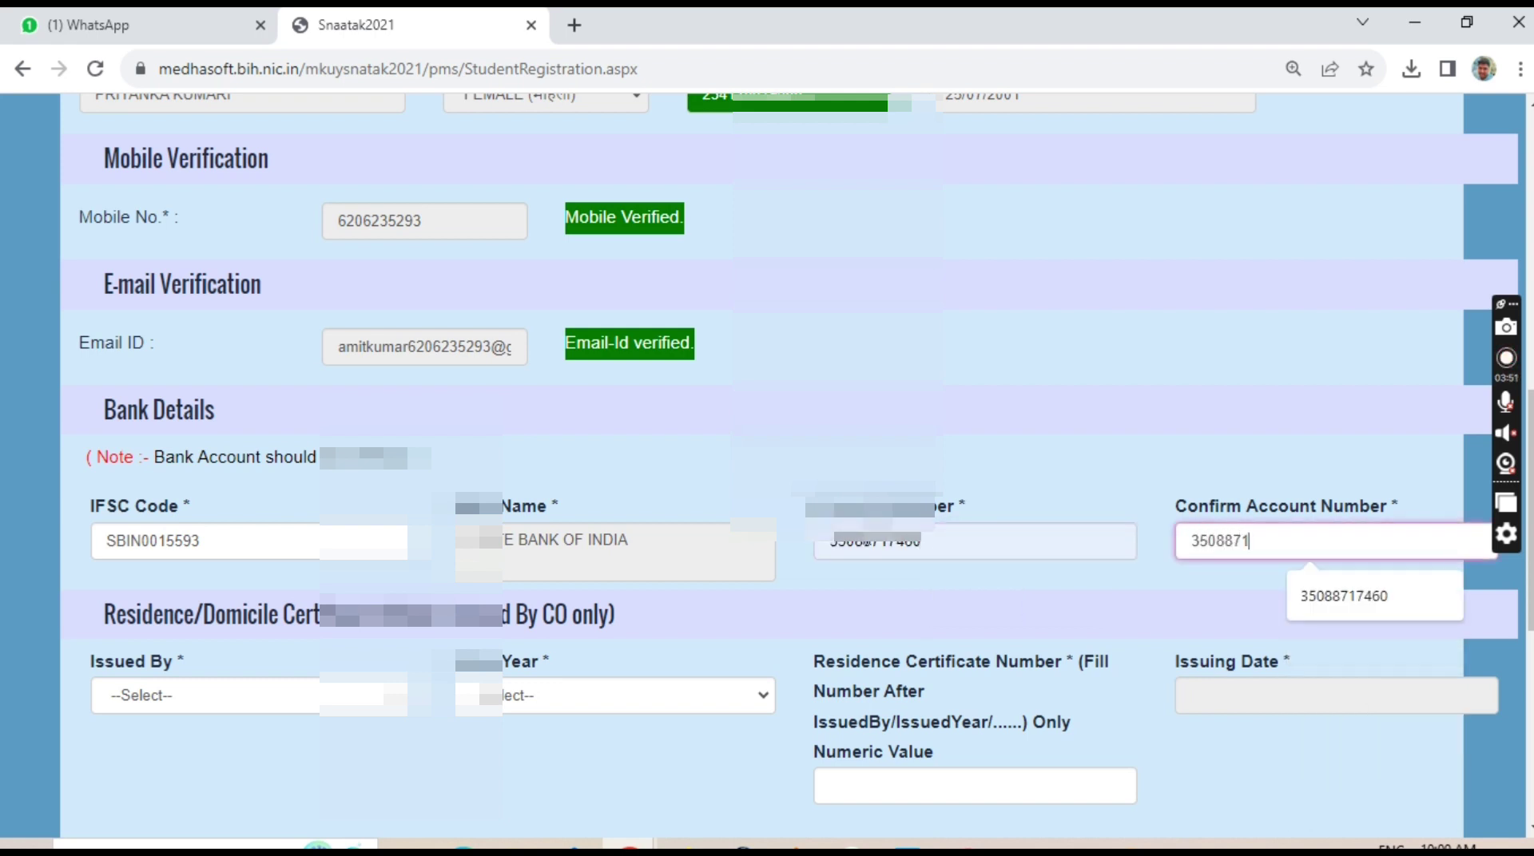
pyautogui.click(639, 559)
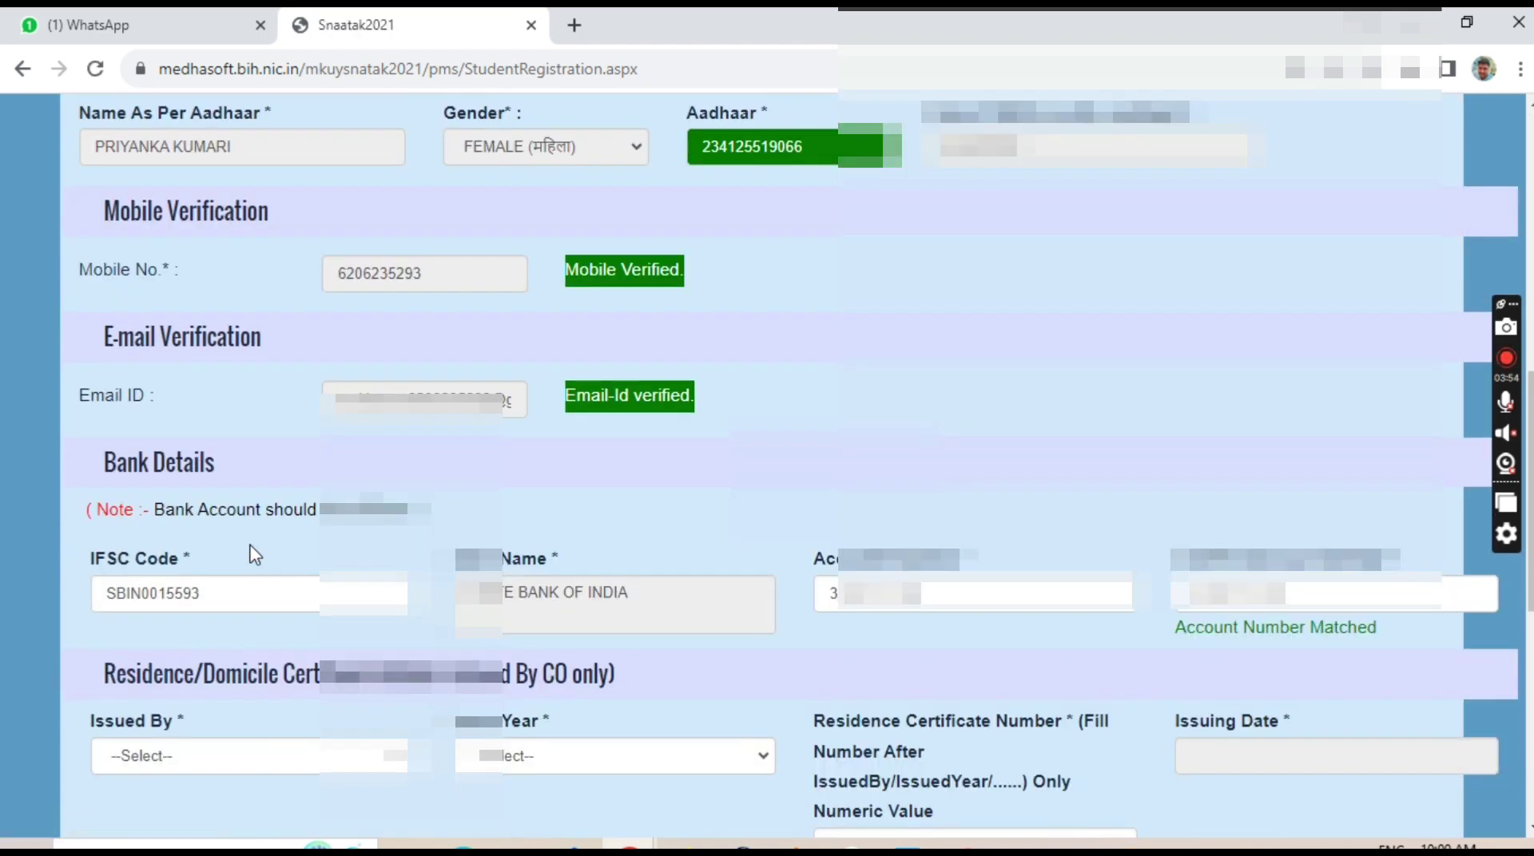
# Fill in the residence certificate: issuer BRCCO, issue year, certificate number and issuing date.
pyautogui.click(184, 757)
pyautogui.click(168, 799)
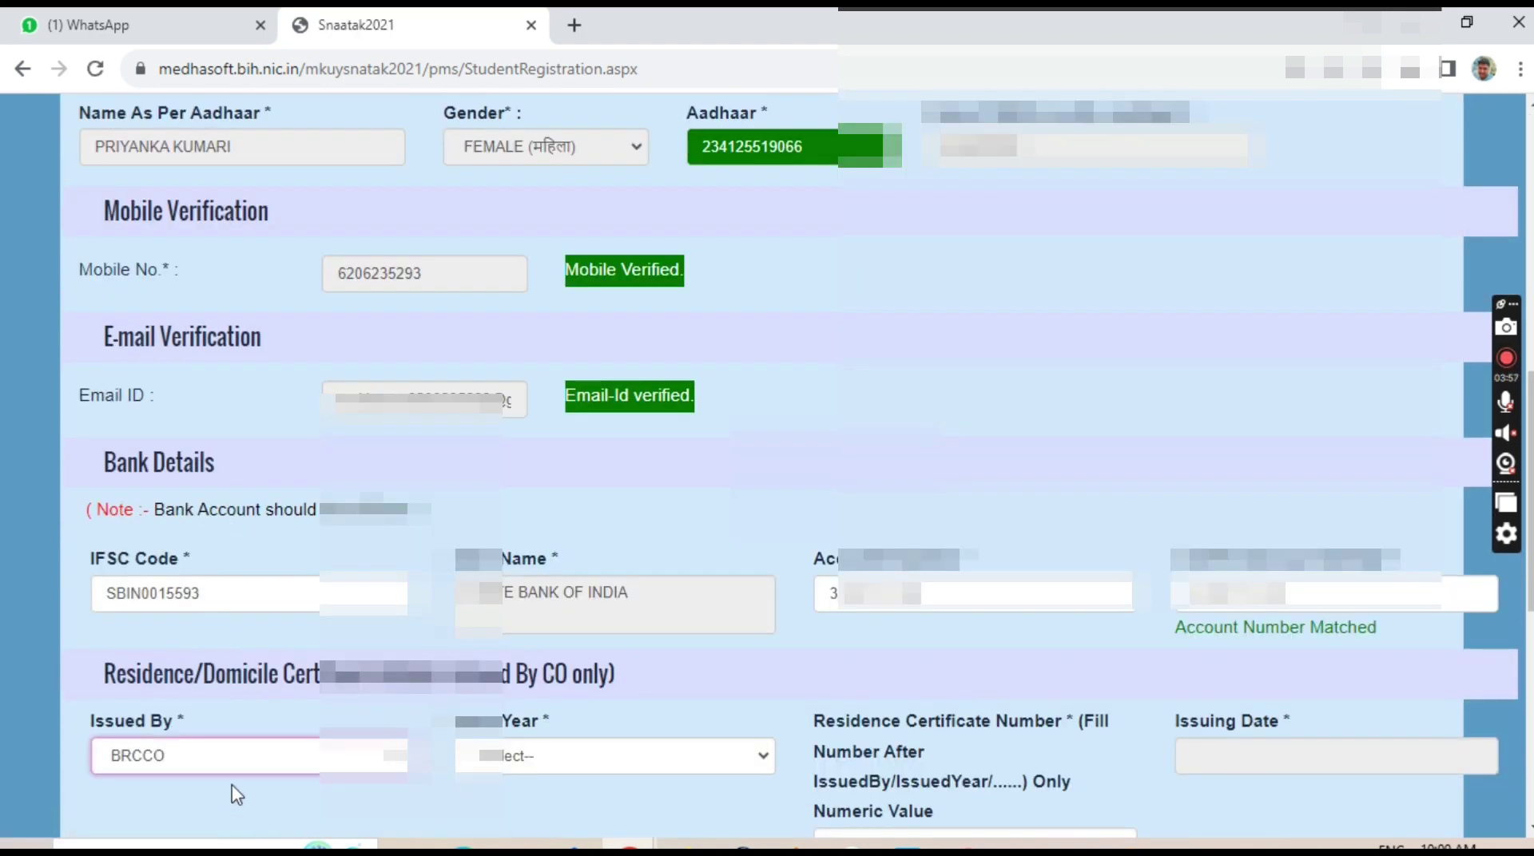
pyautogui.click(506, 757)
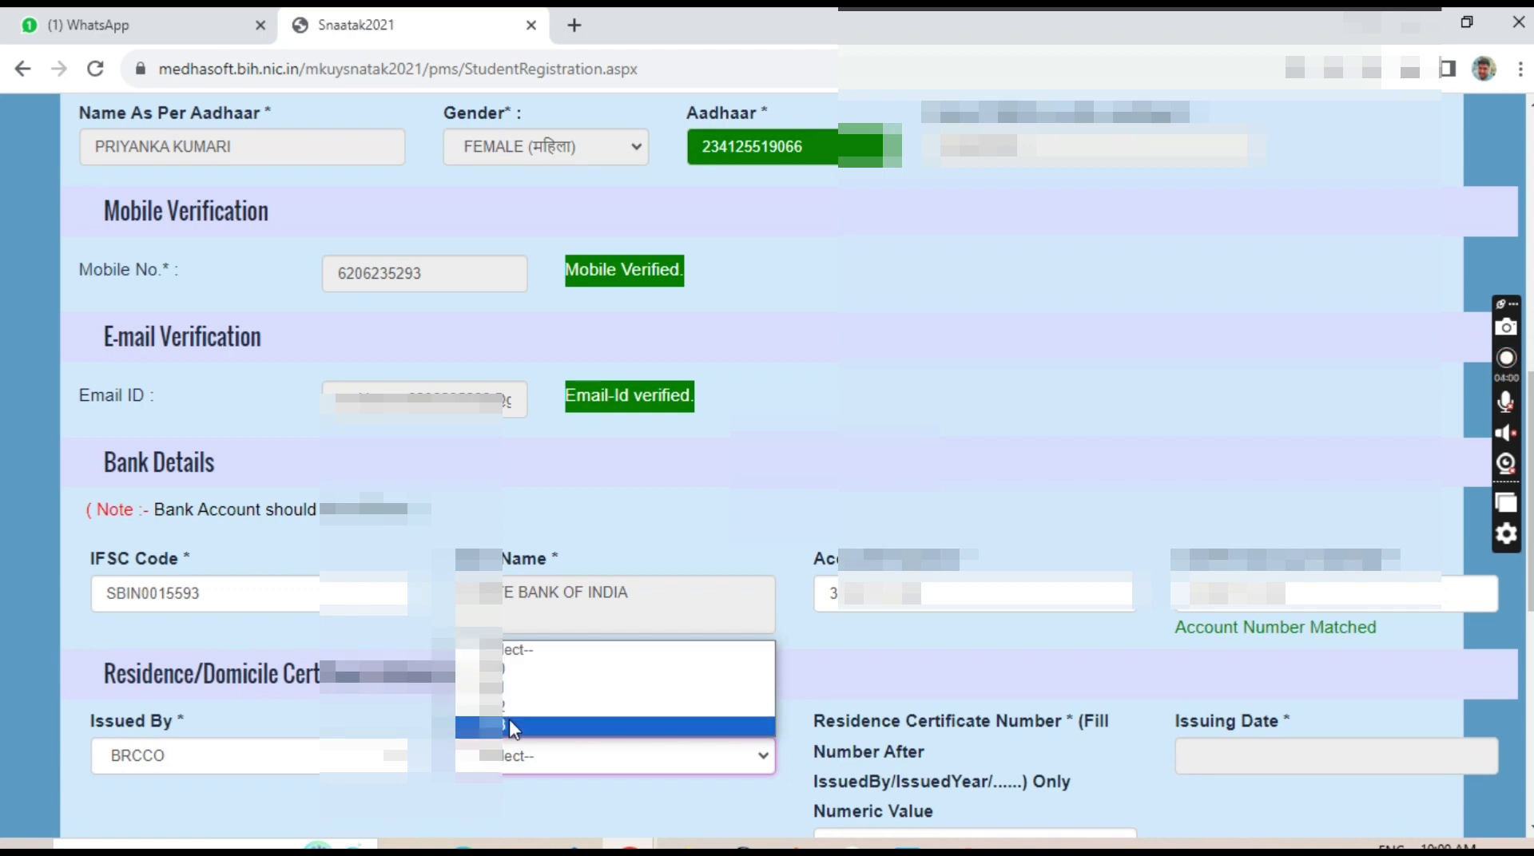
pyautogui.click(508, 721)
pyautogui.scroll(-4, 685, 753)
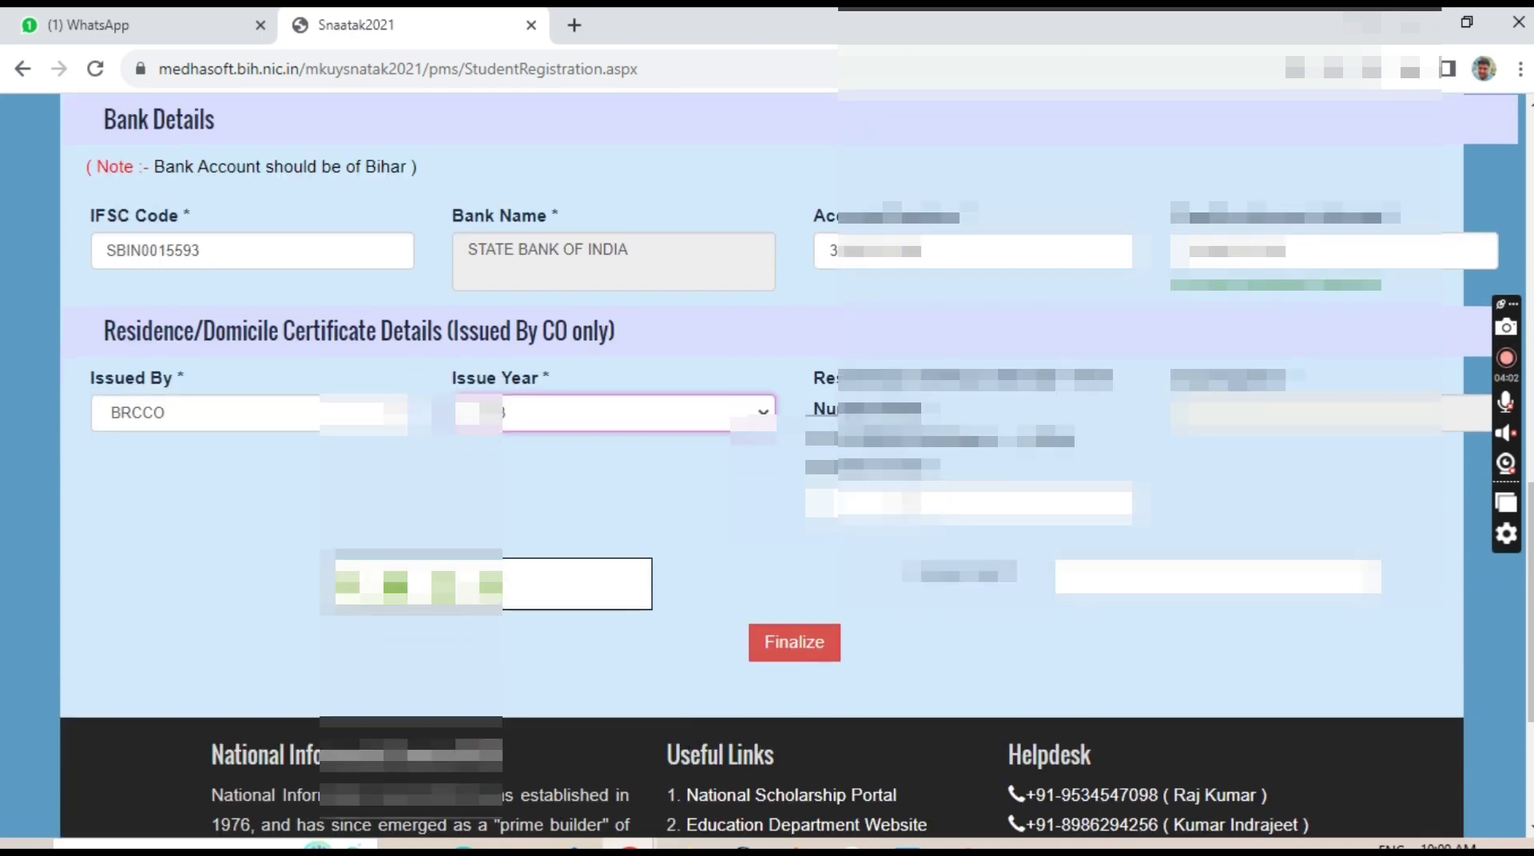
pyautogui.click(951, 502)
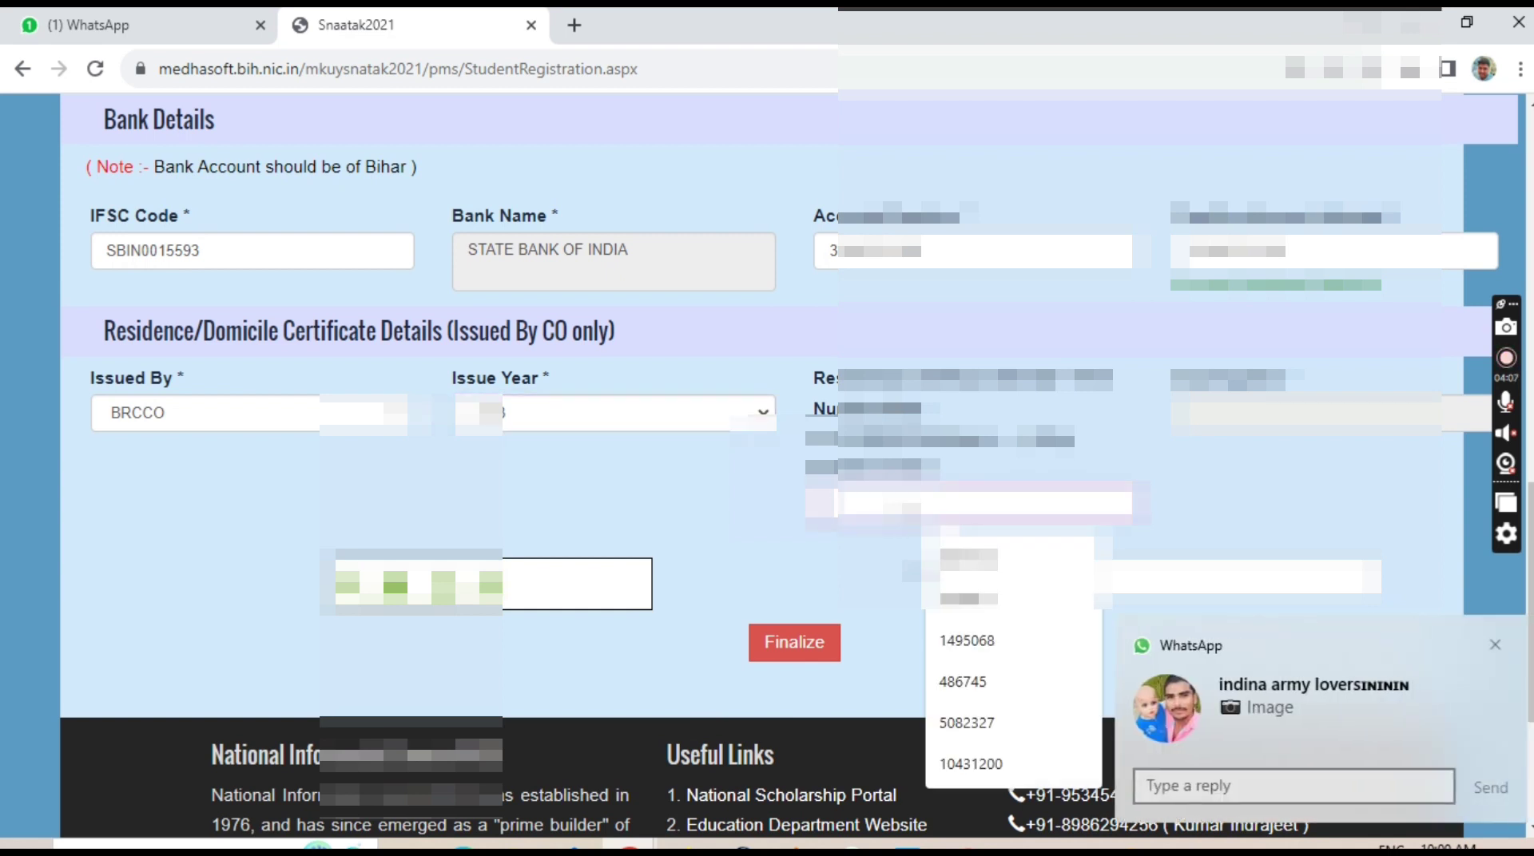
pyautogui.write('3')
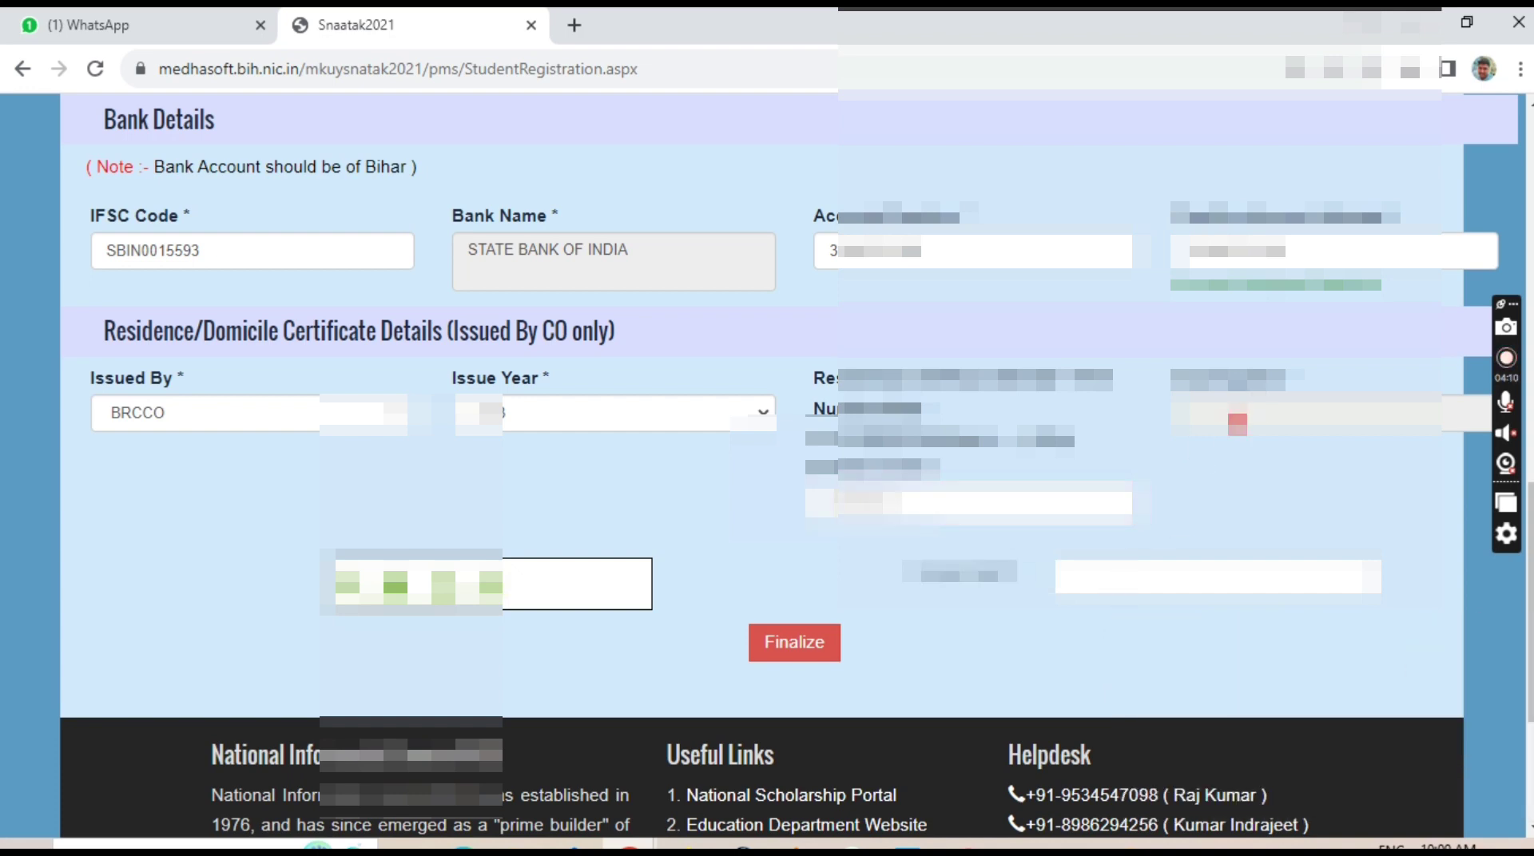
pyautogui.click(1237, 419)
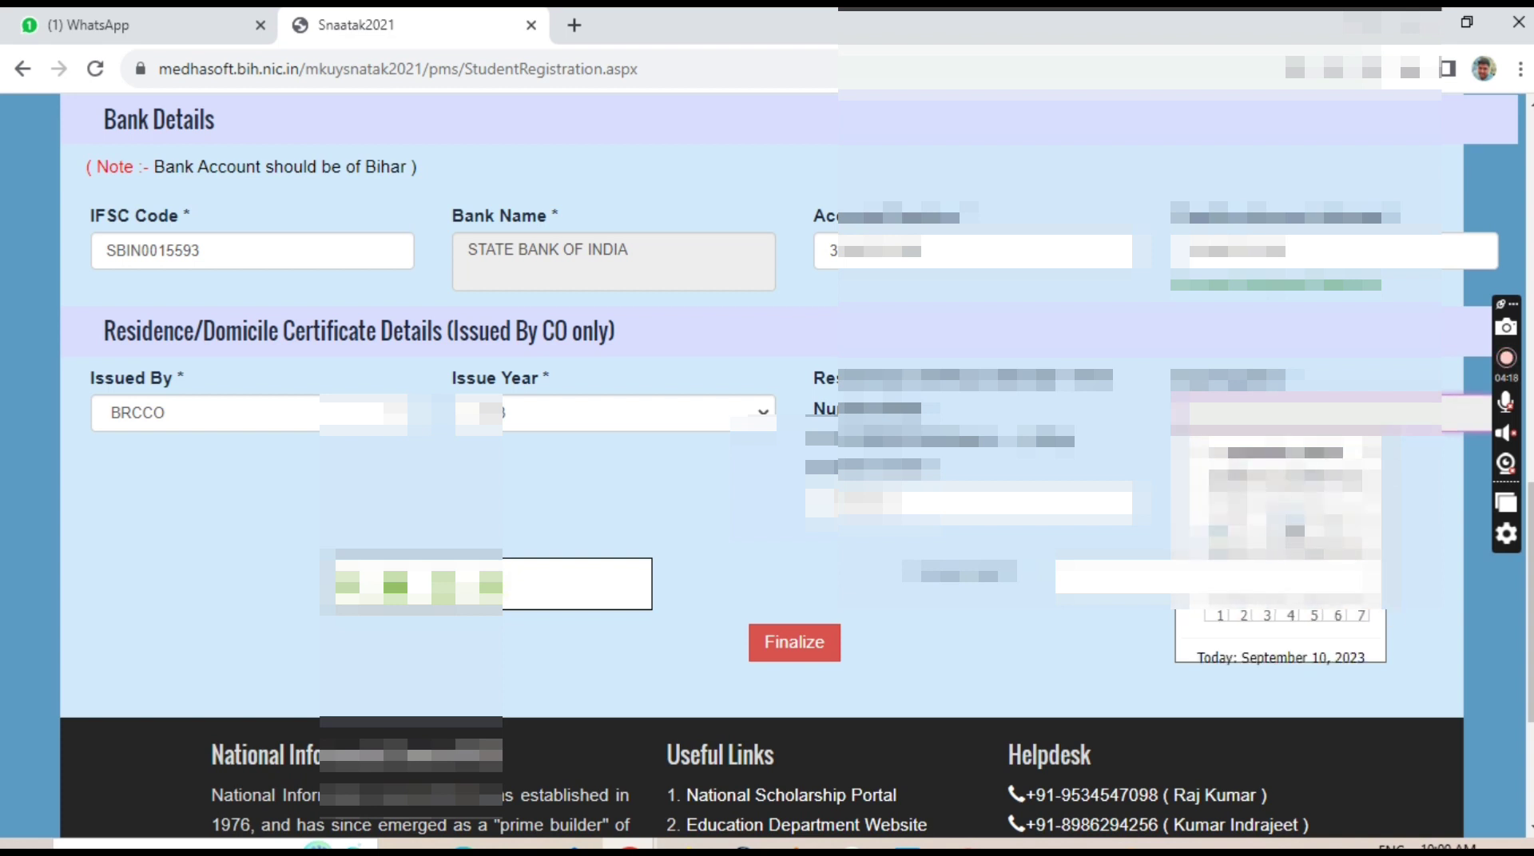
pyautogui.click(1351, 453)
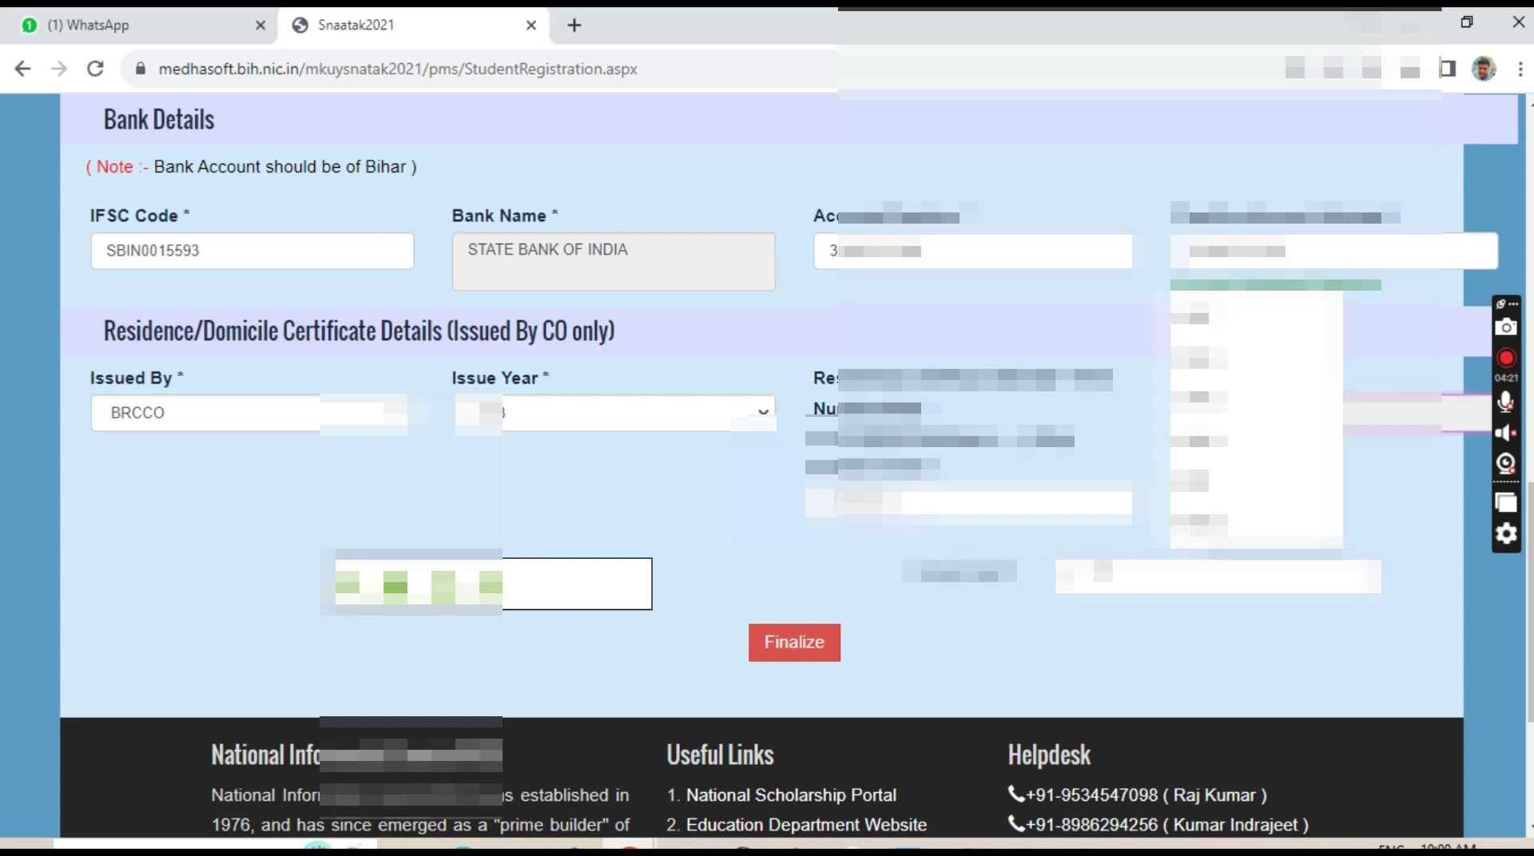
pyautogui.press('Return')
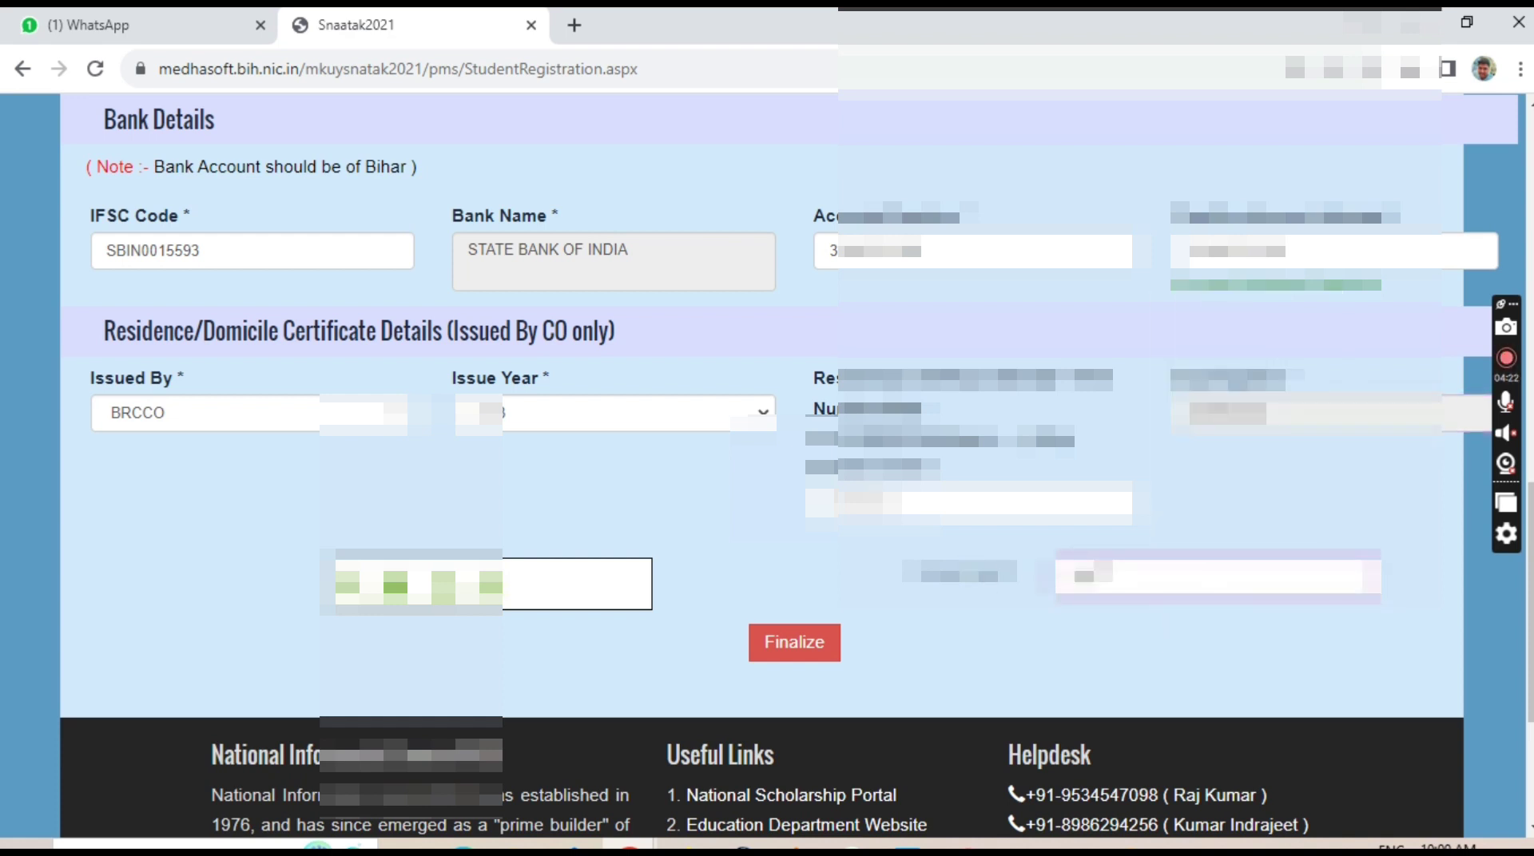
# Finalize the registration form and confirm the resubmission to load the Finalize Record page.
pyautogui.click(794, 649)
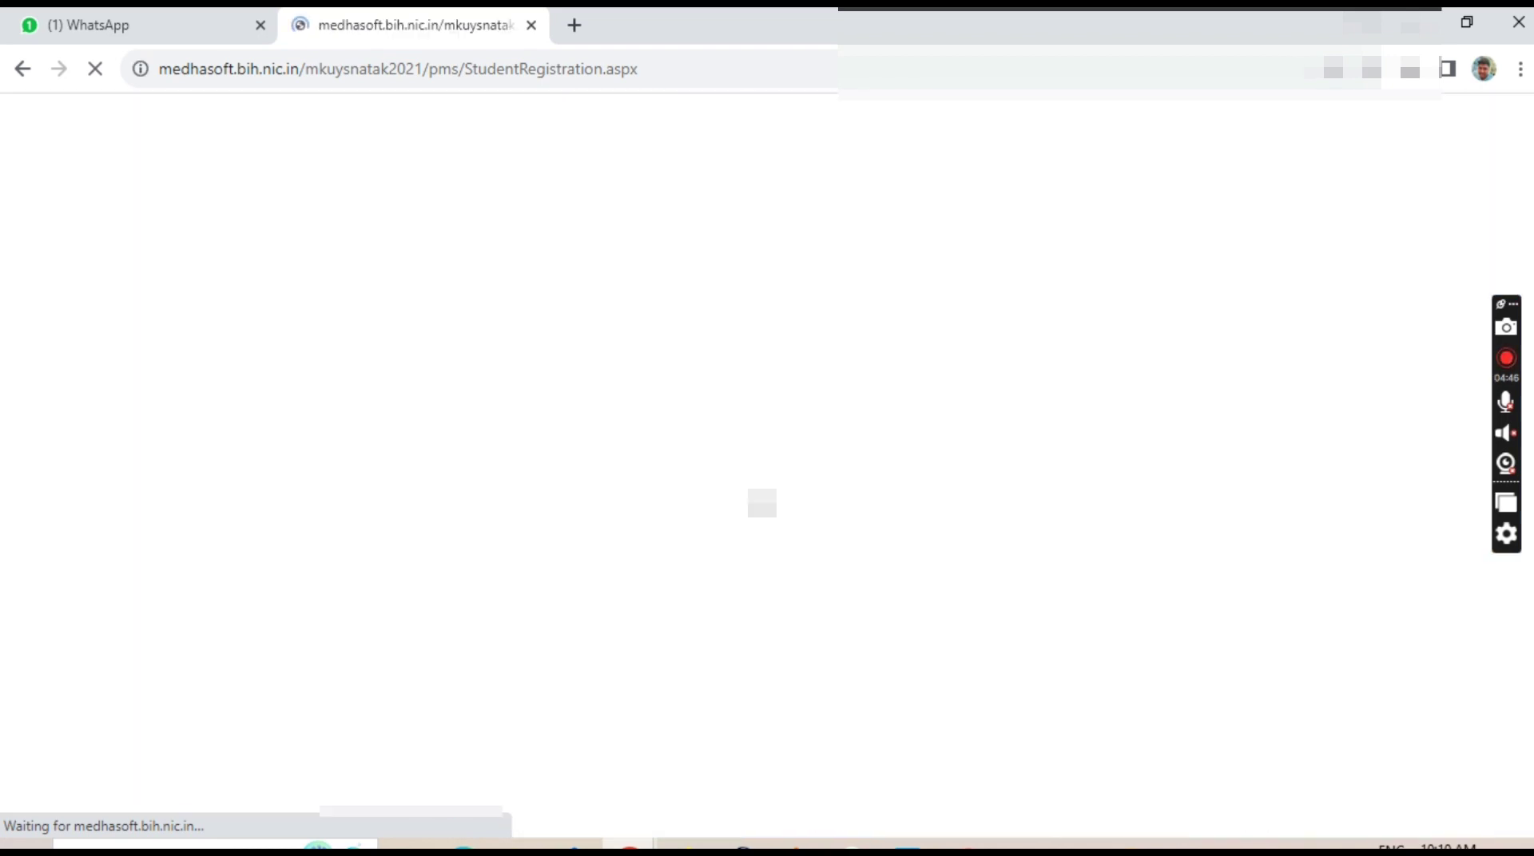
pyautogui.press('F5')
pyautogui.press('Return')
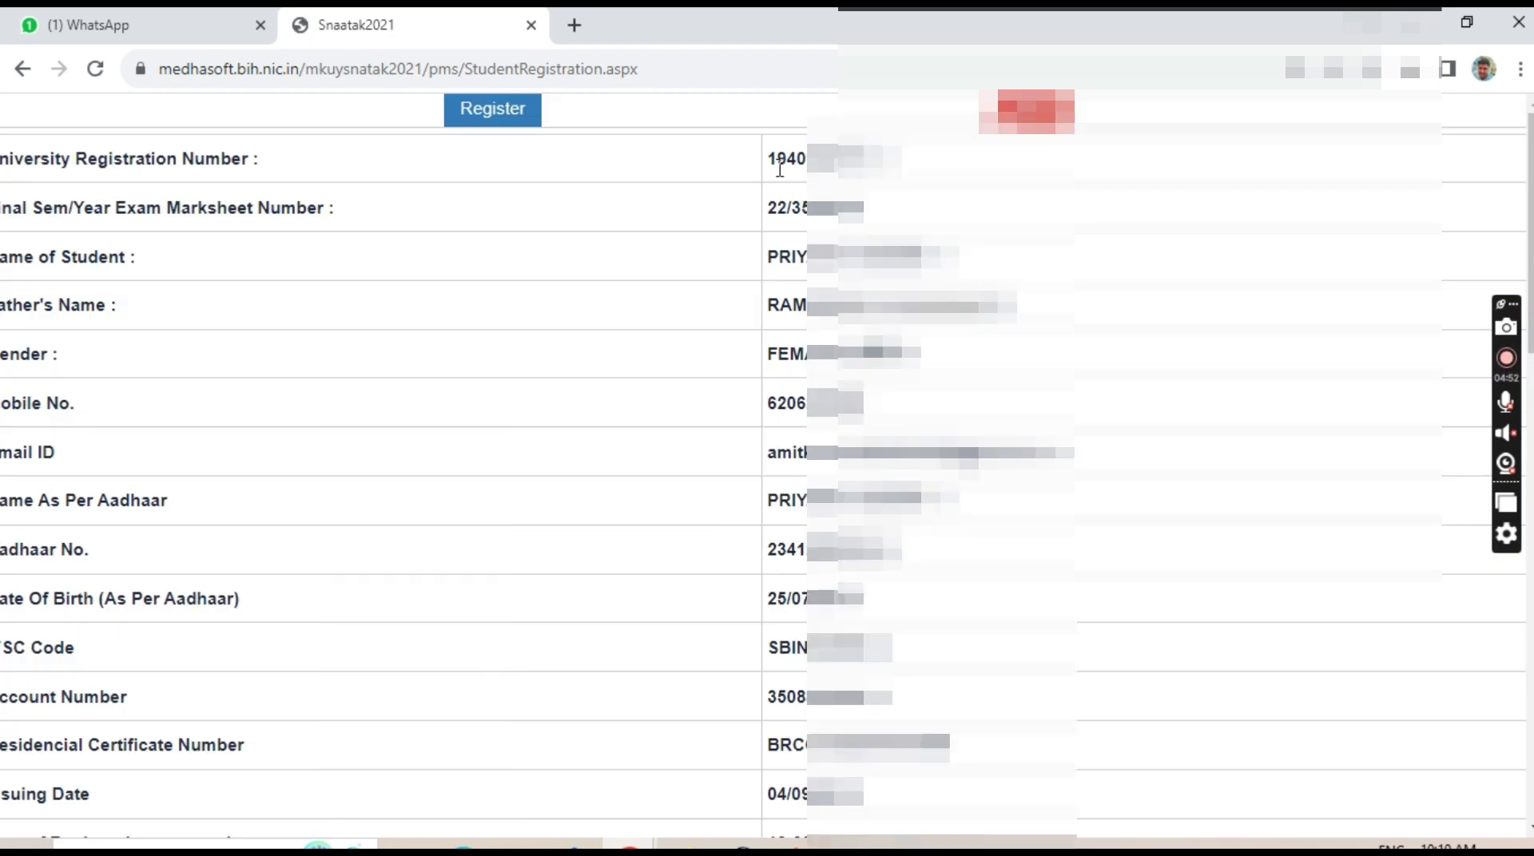
pyautogui.moveTo(767, 256); pyautogui.dragTo(958, 256)
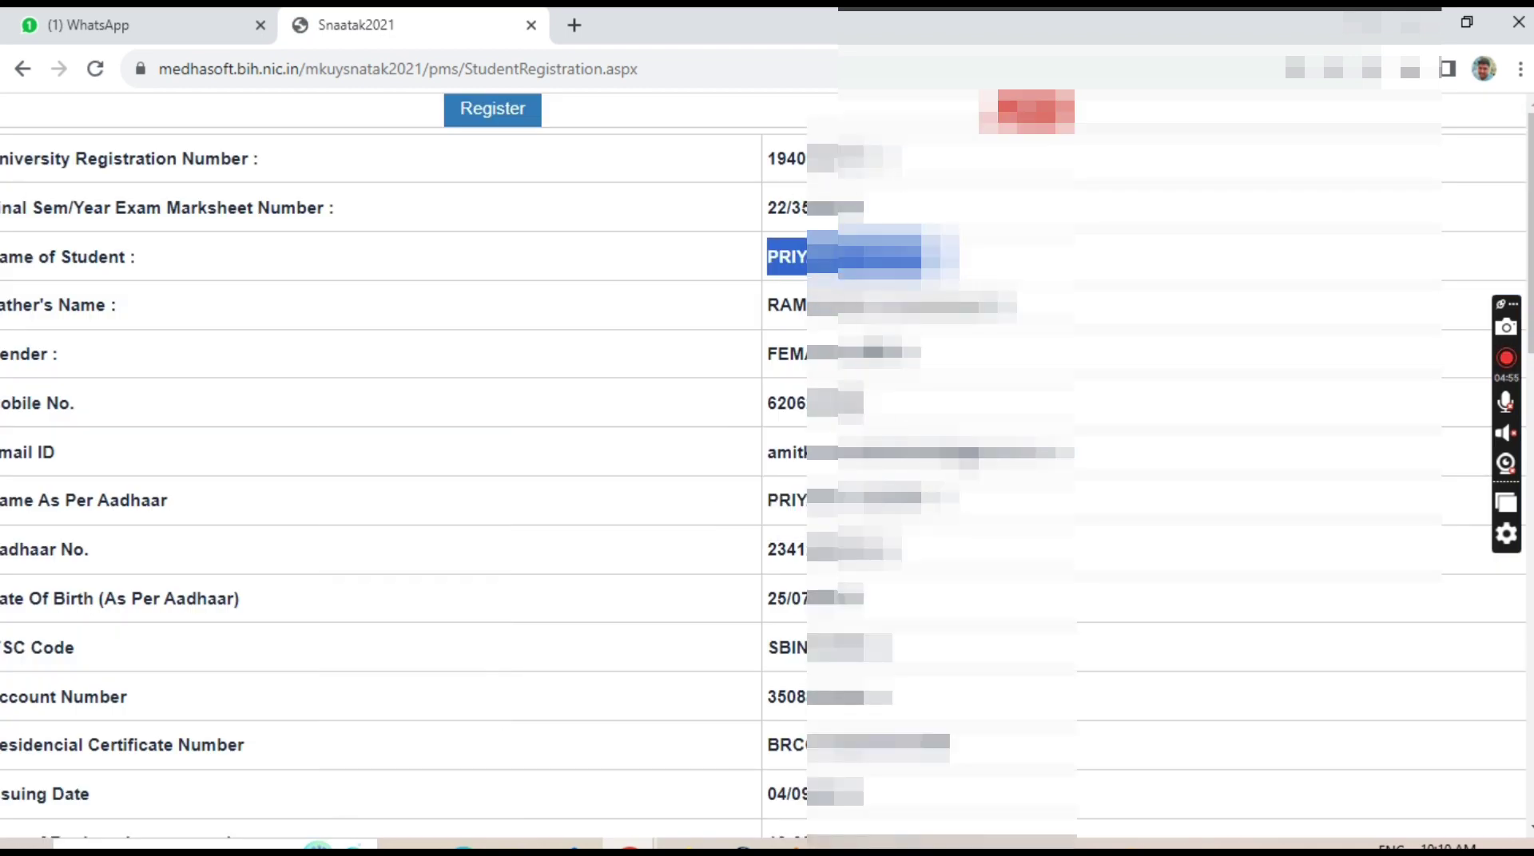
pyautogui.moveTo(767, 304); pyautogui.dragTo(1014, 305)
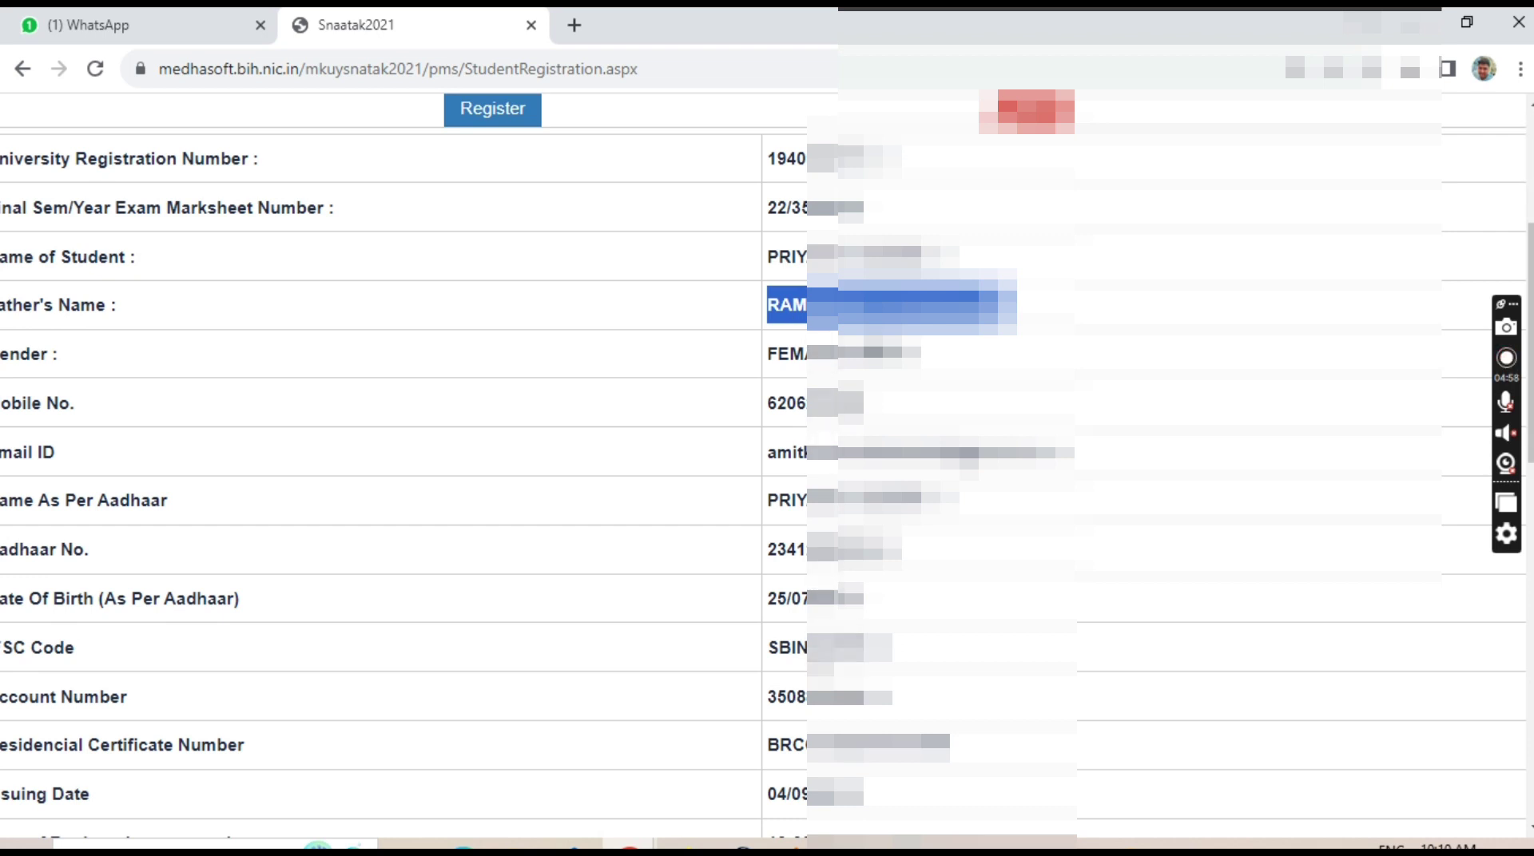
pyautogui.doubleClick(799, 649)
pyautogui.doubleClick(791, 714)
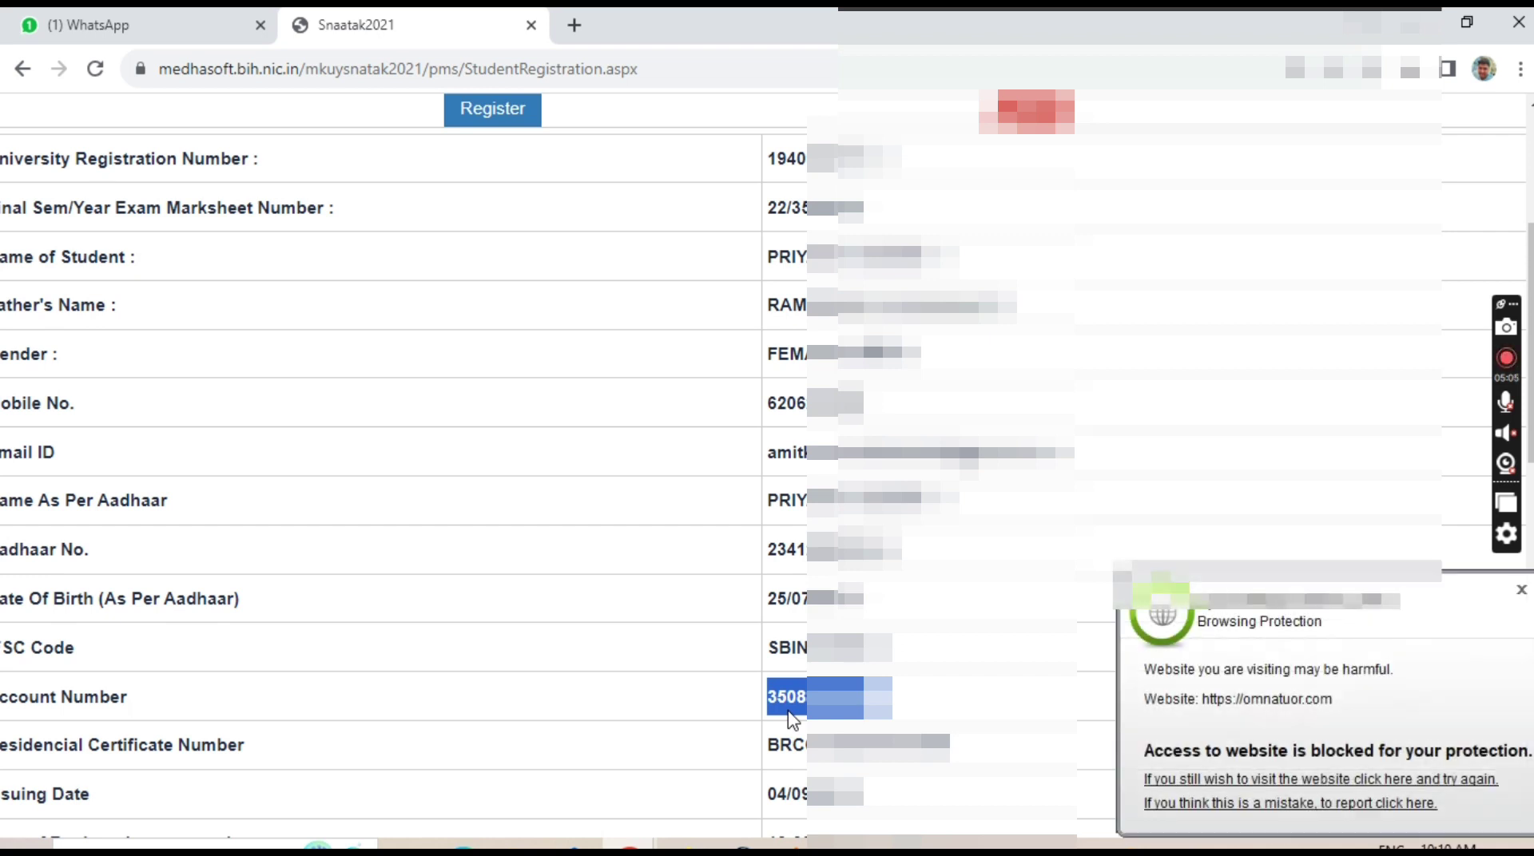
pyautogui.click(1520, 592)
pyautogui.click(1080, 721)
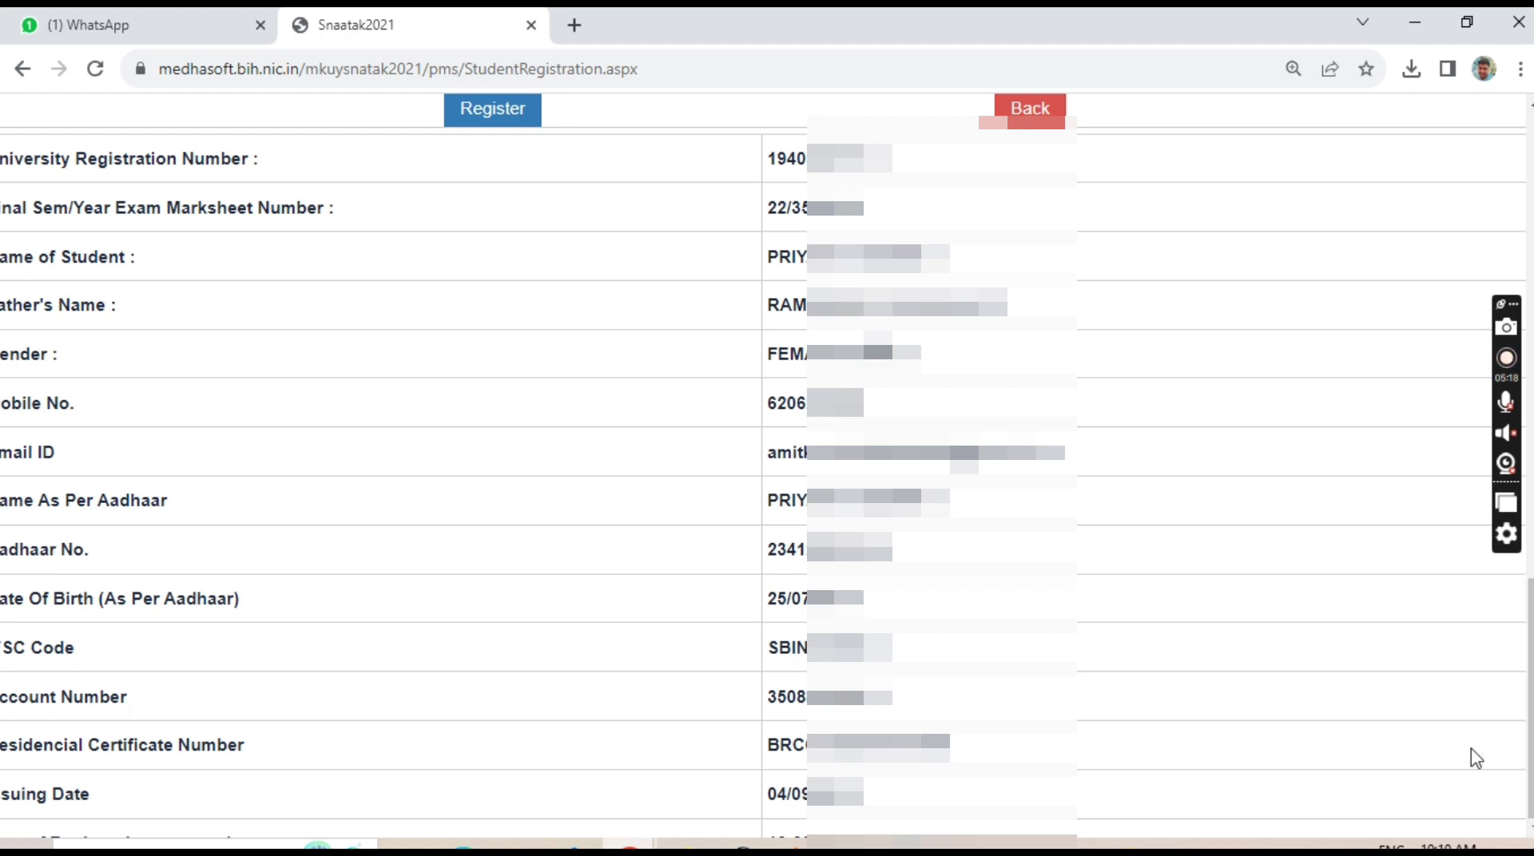
pyautogui.hotkey('ctrl', '-')
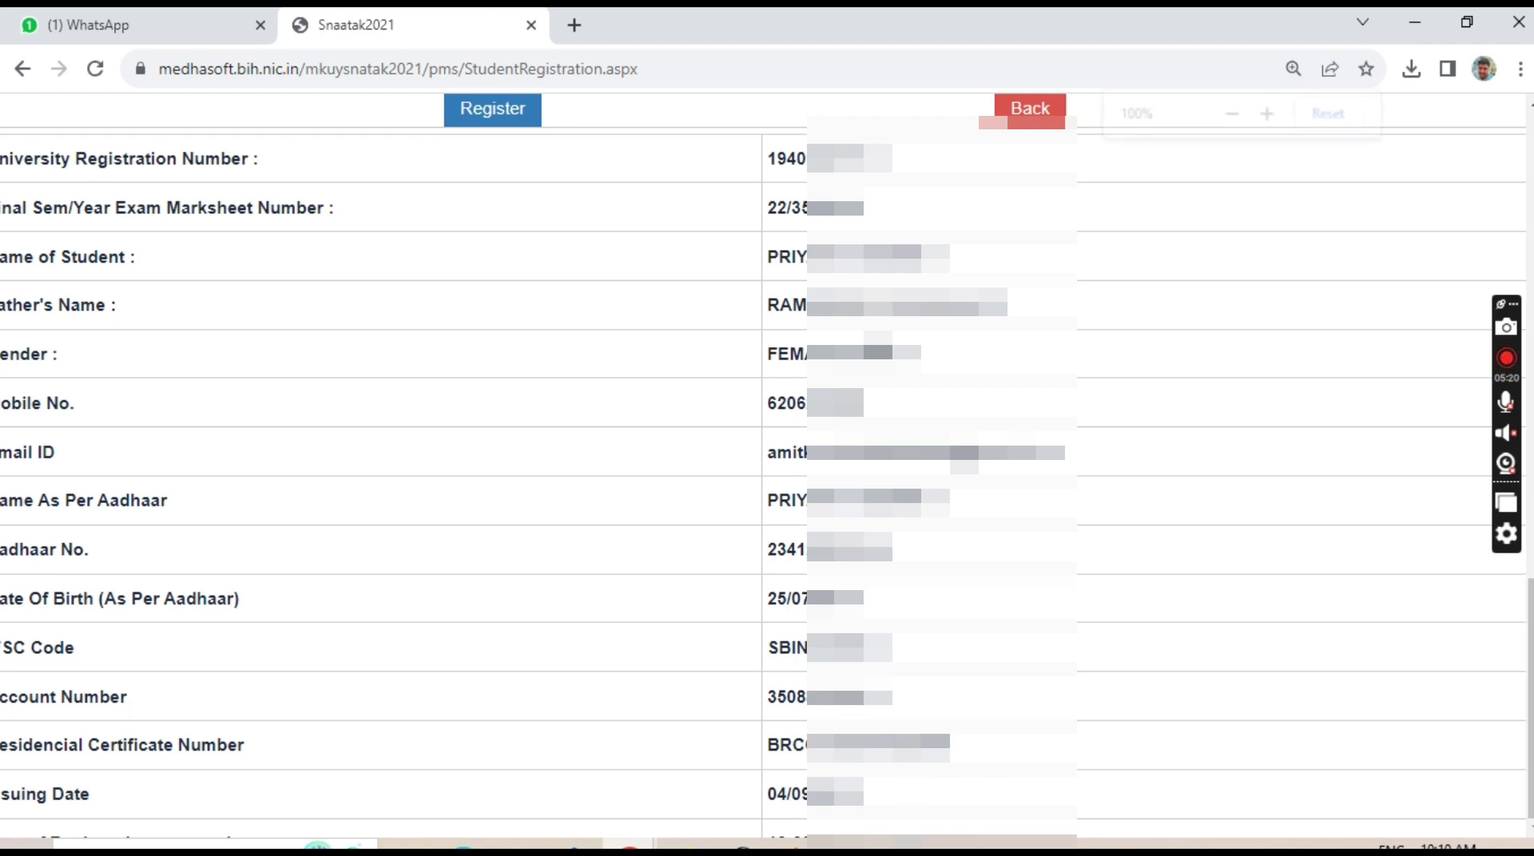
pyautogui.hotkey('ctrl', '-')
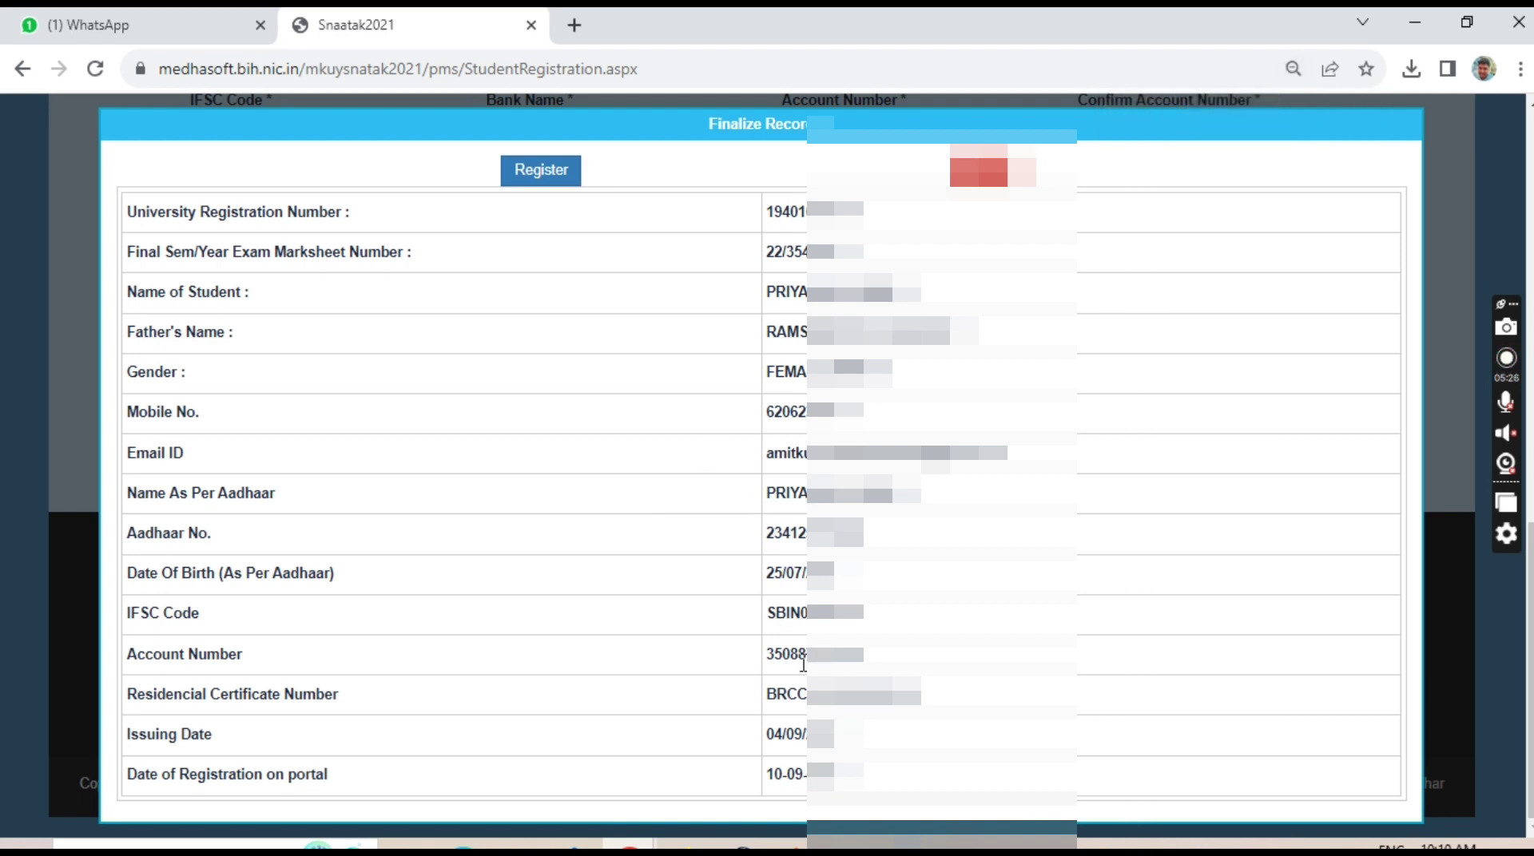
# Submit the finalized student record with Register.
pyautogui.click(547, 177)
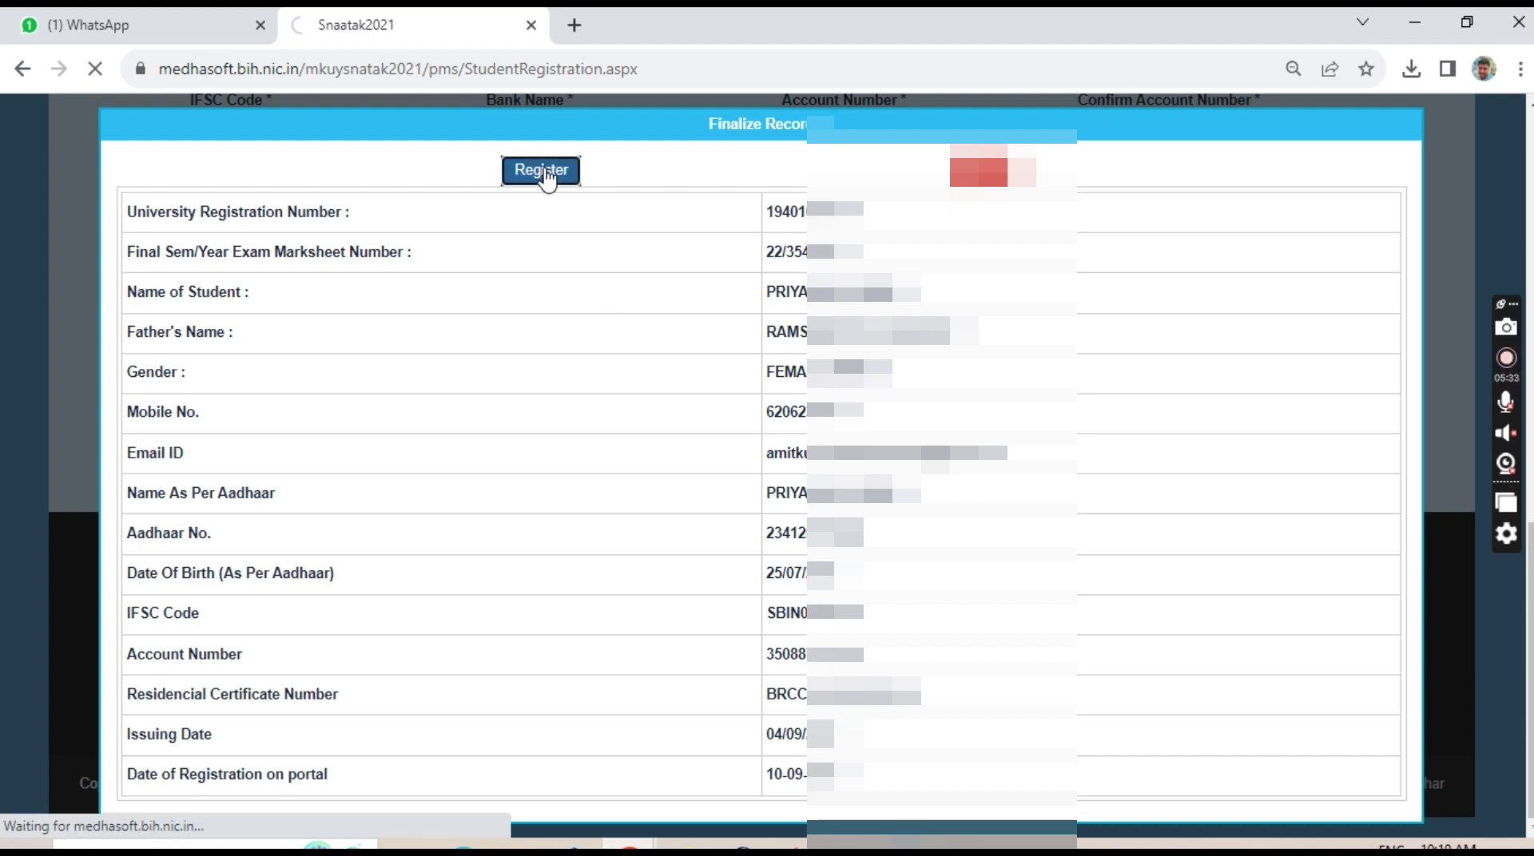